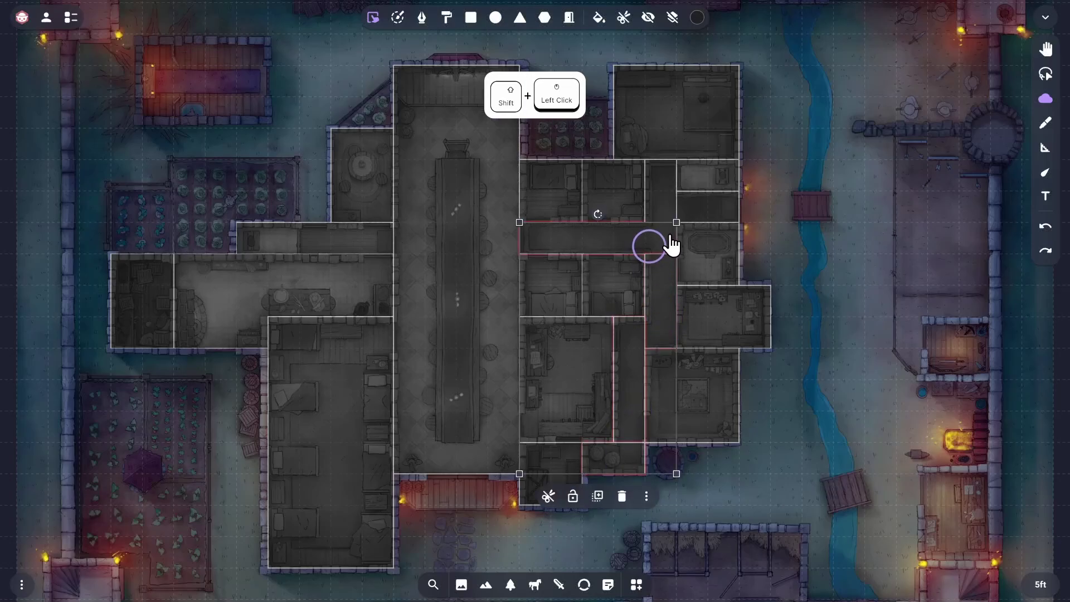
Step: Add further rooms near the eastern corridors to the fog shape selection and open the additional options for the selection
{"action": "left_click", "coordinate": [669, 210], "text": "shift"}
{"action": "left_click", "coordinate": [702, 215], "text": "shift"}
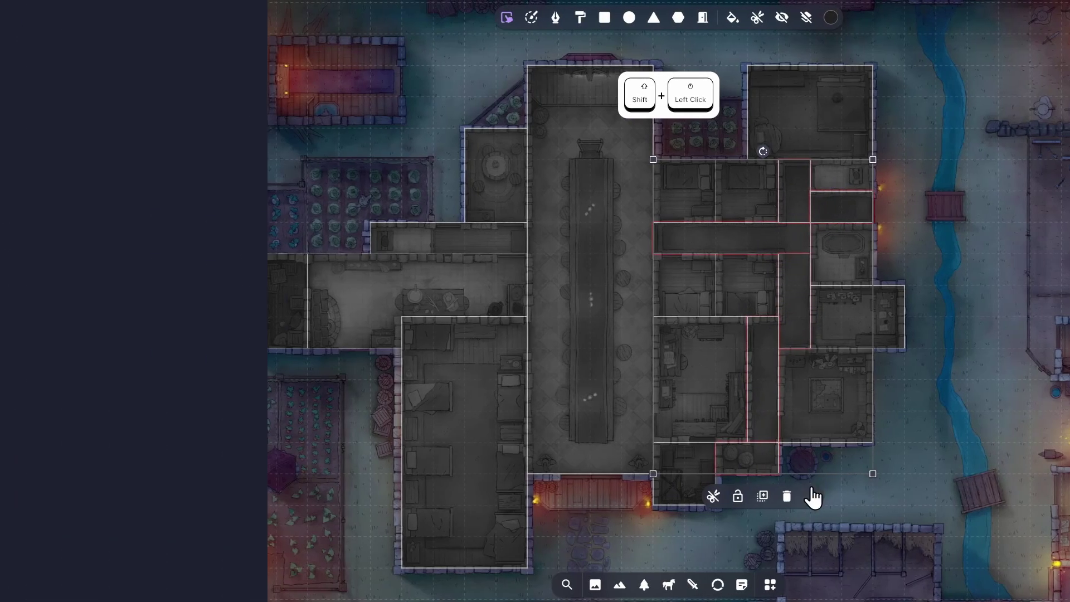
{"action": "left_click", "coordinate": [812, 496]}
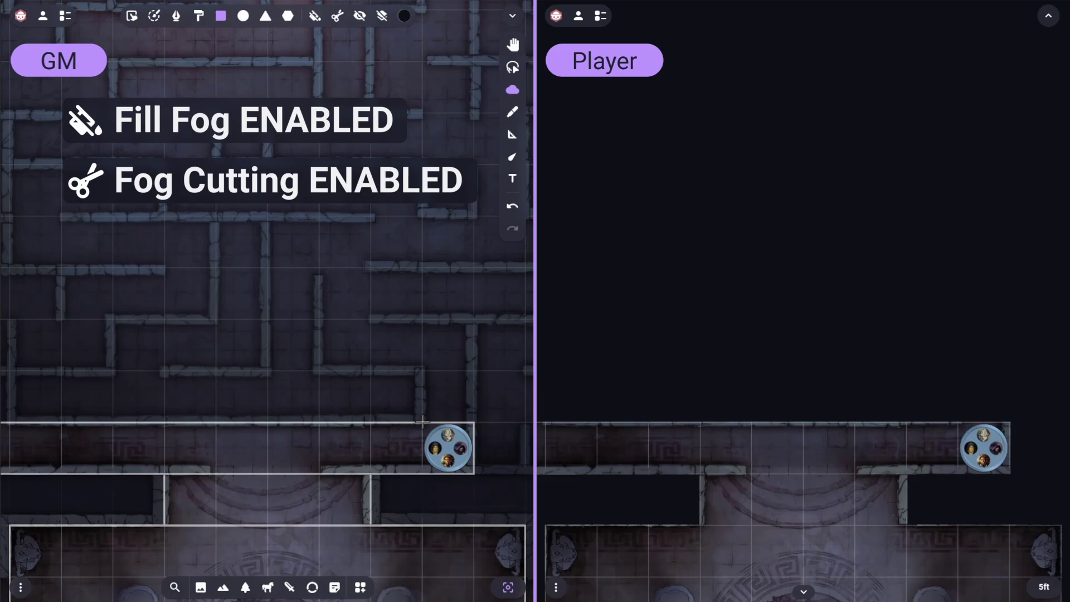
Step: Cut rectangular fog openings two squares north and two squares west along the maze corridor, moving the party token through each
{"action": "left_click_drag", "start_coordinate": [422, 422], "coordinate": [475, 319]}
{"action": "left_click_drag", "start_coordinate": [986, 452], "coordinate": [984, 347]}
{"action": "left_click_drag", "start_coordinate": [422, 320], "coordinate": [319, 370]}
{"action": "left_click_drag", "start_coordinate": [984, 351], "coordinate": [881, 346]}
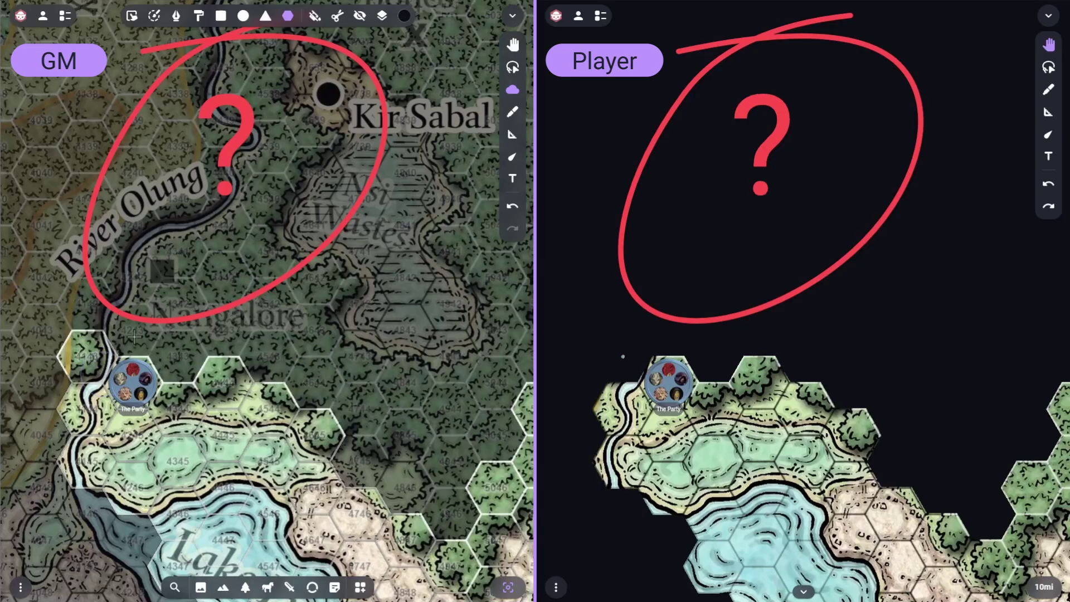
Step: Reveal the hex directly north of the party, move the party token into it, and reveal the adjacent hex to the northwest
{"action": "left_click", "coordinate": [132, 334]}
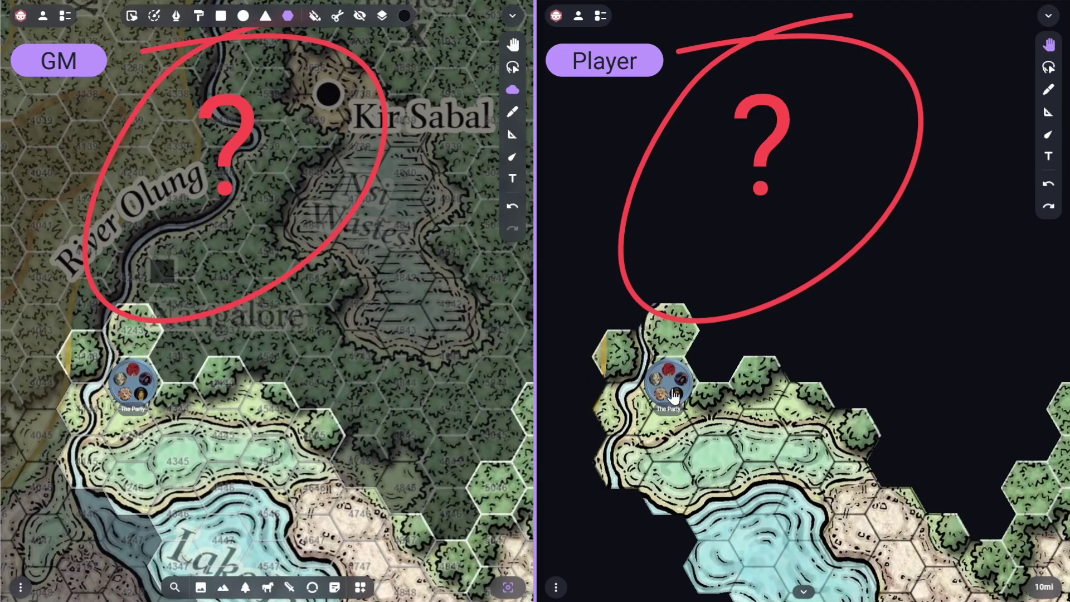
{"action": "left_click_drag", "start_coordinate": [676, 396], "coordinate": [675, 343]}
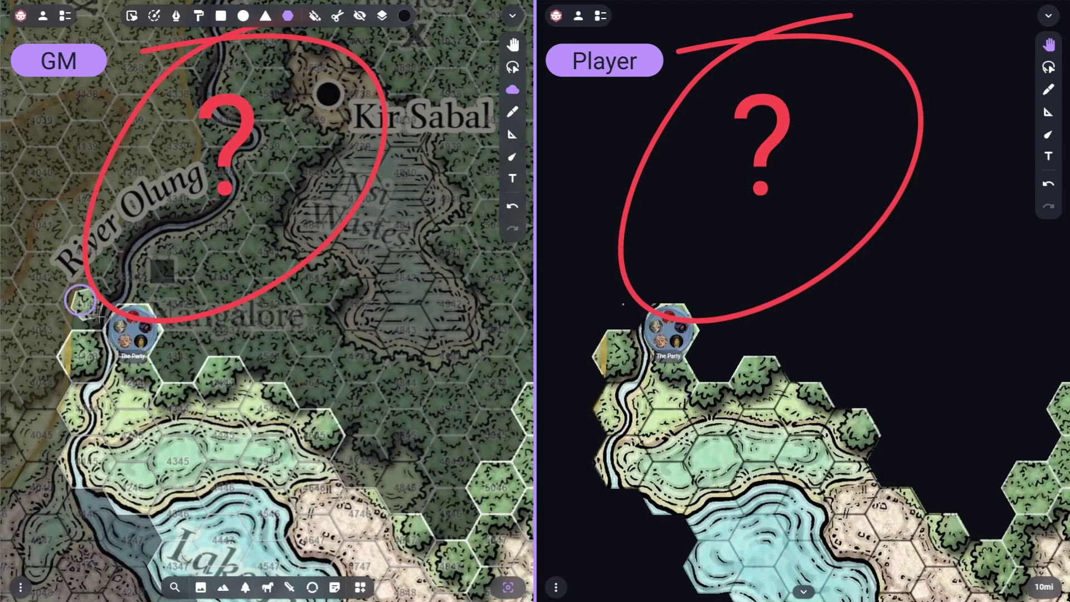
{"action": "left_click", "coordinate": [98, 317]}
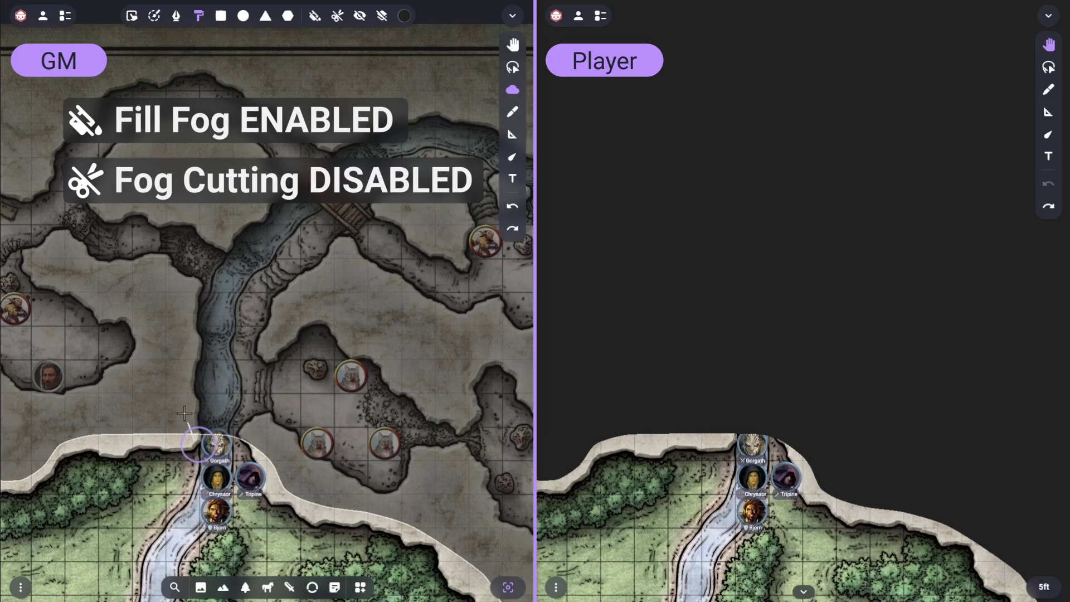
Step: Brush a fog outline around the river passage, cut it, and move the four character tokens north into the revealed passage
{"action": "mouse_move", "coordinate": [184, 413]}
{"action": "left_mouse_down"}
{"action": "mouse_move", "coordinate": [184, 275]}
{"action": "mouse_move", "coordinate": [219, 232]}
{"action": "mouse_move", "coordinate": [279, 279]}
{"action": "mouse_move", "coordinate": [258, 427]}
{"action": "mouse_move", "coordinate": [223, 448]}
{"action": "mouse_move", "coordinate": [195, 437]}
{"action": "left_mouse_up"}
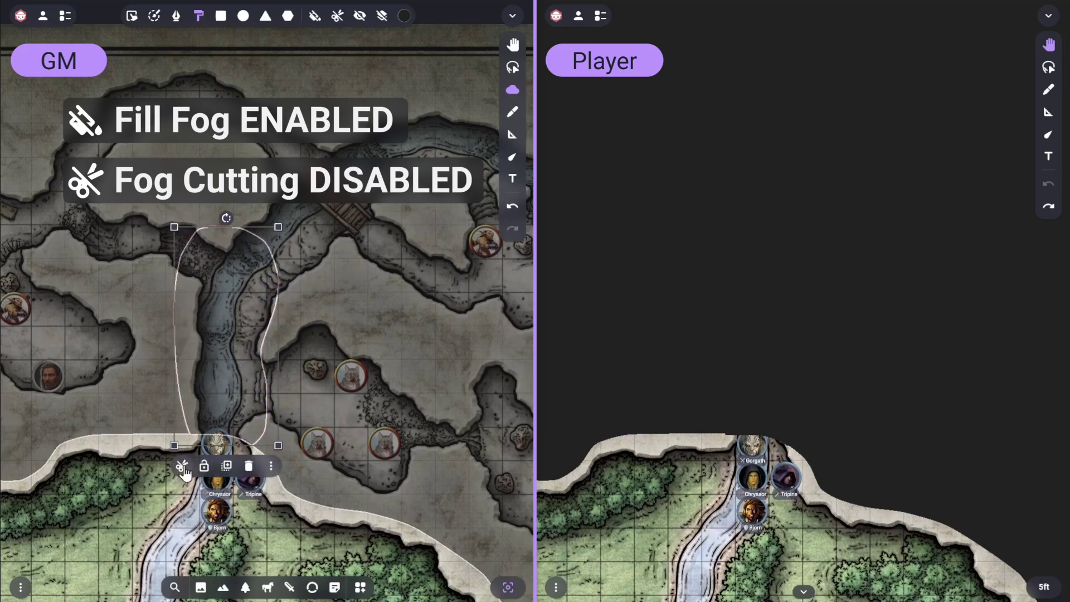
{"action": "left_click", "coordinate": [183, 468]}
{"action": "left_click_drag", "start_coordinate": [753, 444], "coordinate": [786, 378]}
{"action": "left_click_drag", "start_coordinate": [753, 477], "coordinate": [752, 274]}
{"action": "left_click_drag", "start_coordinate": [787, 478], "coordinate": [786, 275]}
{"action": "left_click_drag", "start_coordinate": [744, 514], "coordinate": [750, 419]}
Step: Brush a fog outline around the side cave east of the river passage and cut it open
{"action": "mouse_move", "coordinate": [259, 360]}
{"action": "left_mouse_down"}
{"action": "mouse_move", "coordinate": [409, 368]}
{"action": "mouse_move", "coordinate": [384, 507]}
{"action": "mouse_move", "coordinate": [275, 438]}
{"action": "mouse_move", "coordinate": [278, 426]}
{"action": "left_mouse_up"}
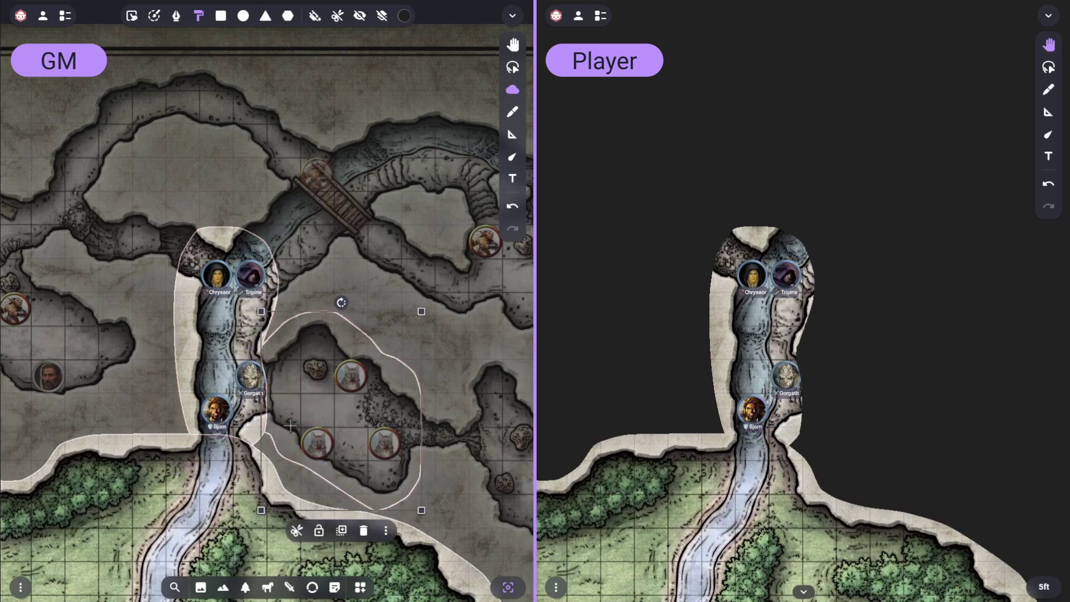
{"action": "key", "text": "h"}
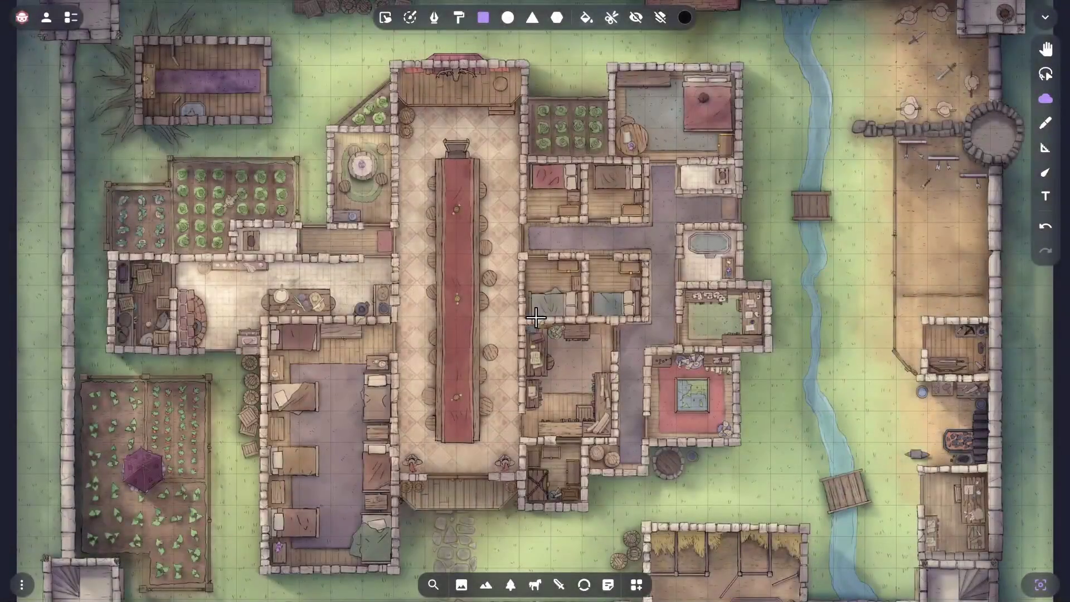
Step: Draw rectangular fog shapes over the great hall and the two small bedrooms beside its northeast side
{"action": "key", "text": "f"}
{"action": "left_click_drag", "start_coordinate": [387, 59], "coordinate": [521, 473]}
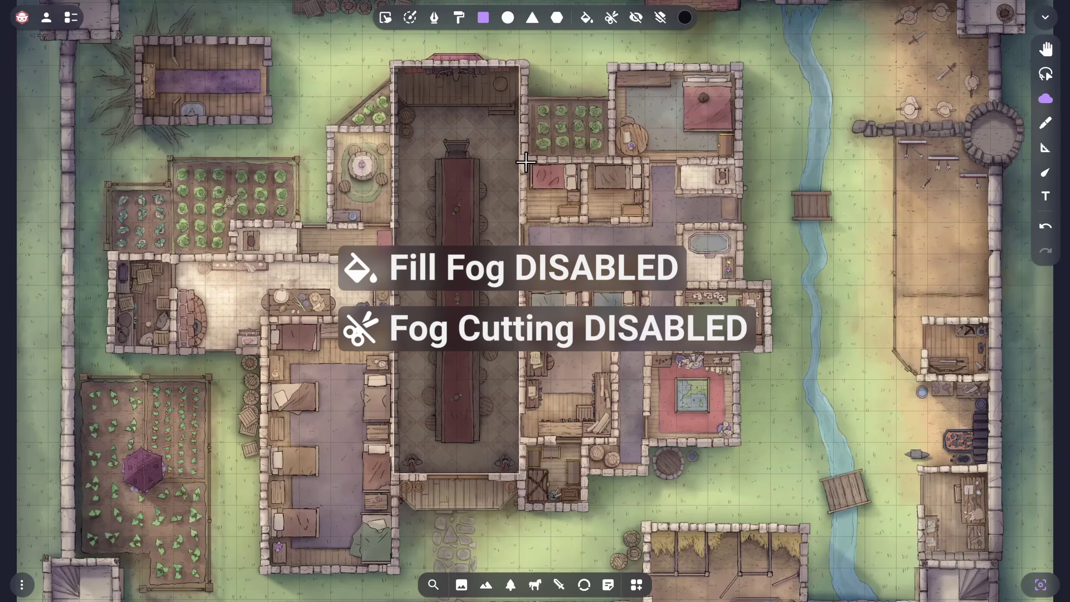
{"action": "left_click_drag", "start_coordinate": [520, 160], "coordinate": [581, 223]}
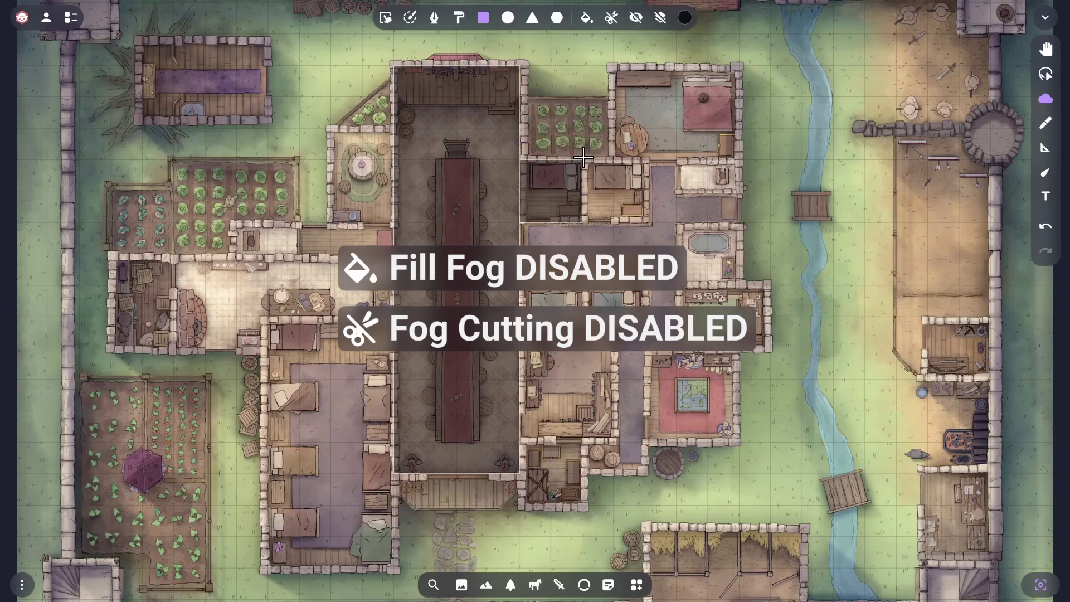
{"action": "left_click_drag", "start_coordinate": [583, 158], "coordinate": [647, 223]}
Step: Draw rectangular fog shapes over the northeast bedroom, the small room below it, the bathroom, the green-carpet room and the red-carpet room
{"action": "left_click_drag", "start_coordinate": [613, 65], "coordinate": [741, 159]}
{"action": "left_click_drag", "start_coordinate": [676, 160], "coordinate": [741, 193]}
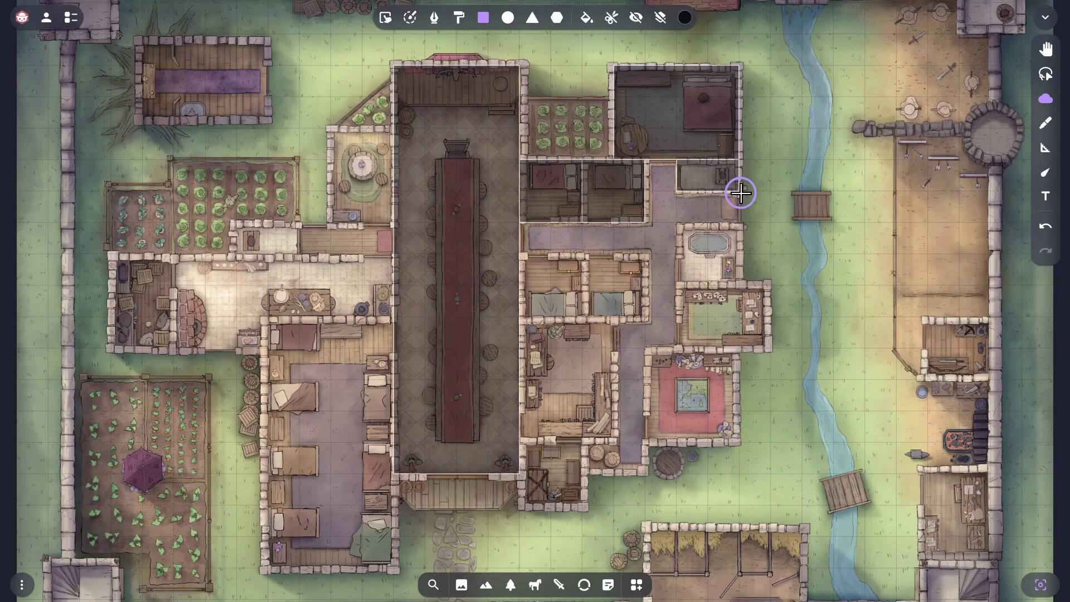
{"action": "left_click_drag", "start_coordinate": [676, 223], "coordinate": [741, 287]}
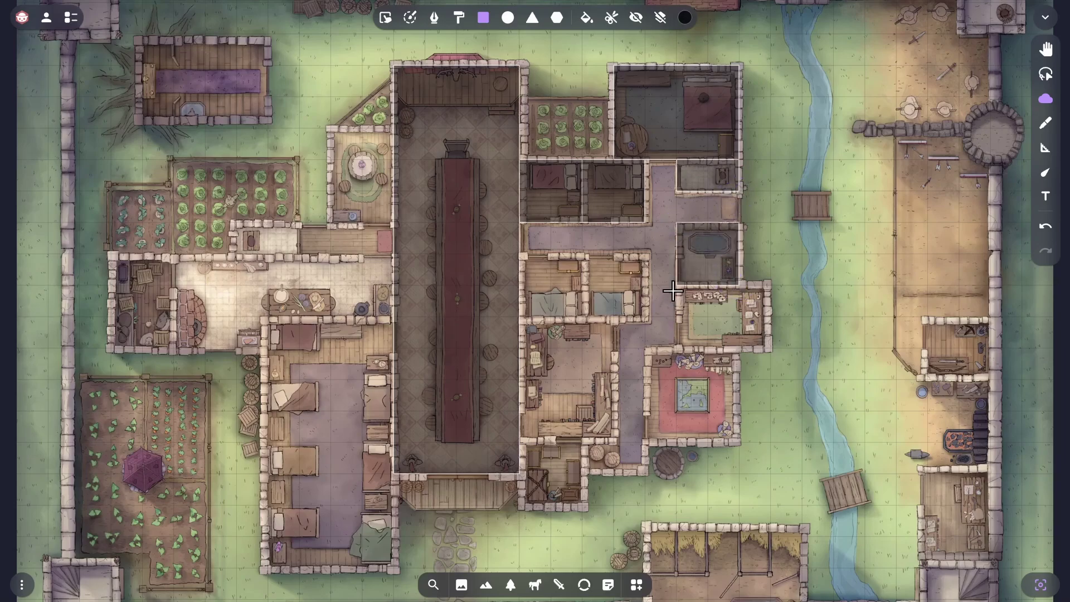
{"action": "left_click_drag", "start_coordinate": [676, 286], "coordinate": [771, 352]}
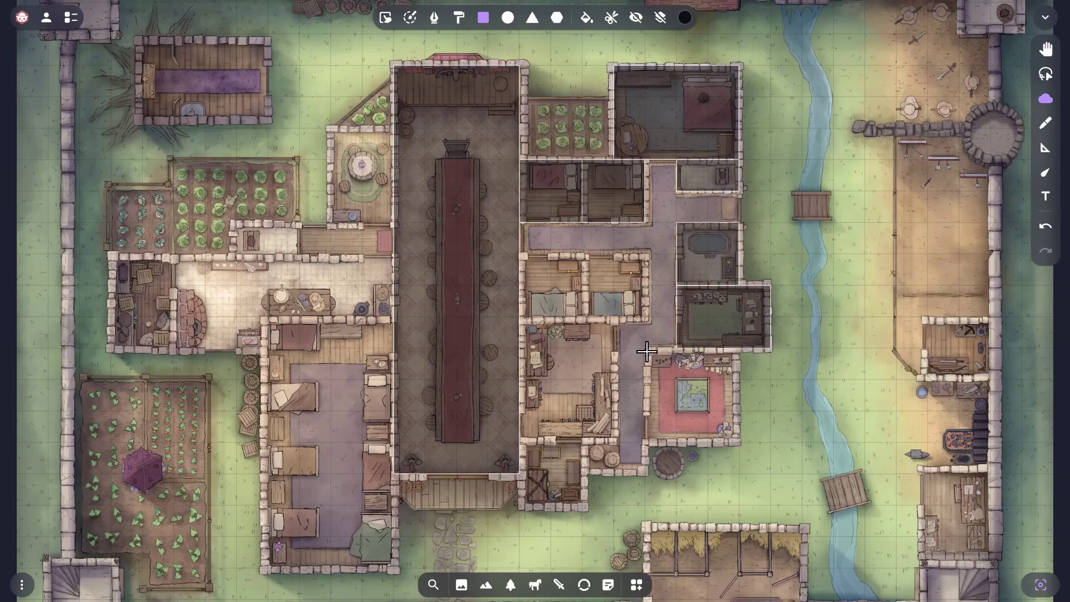
{"action": "left_click_drag", "start_coordinate": [646, 351], "coordinate": [739, 437]}
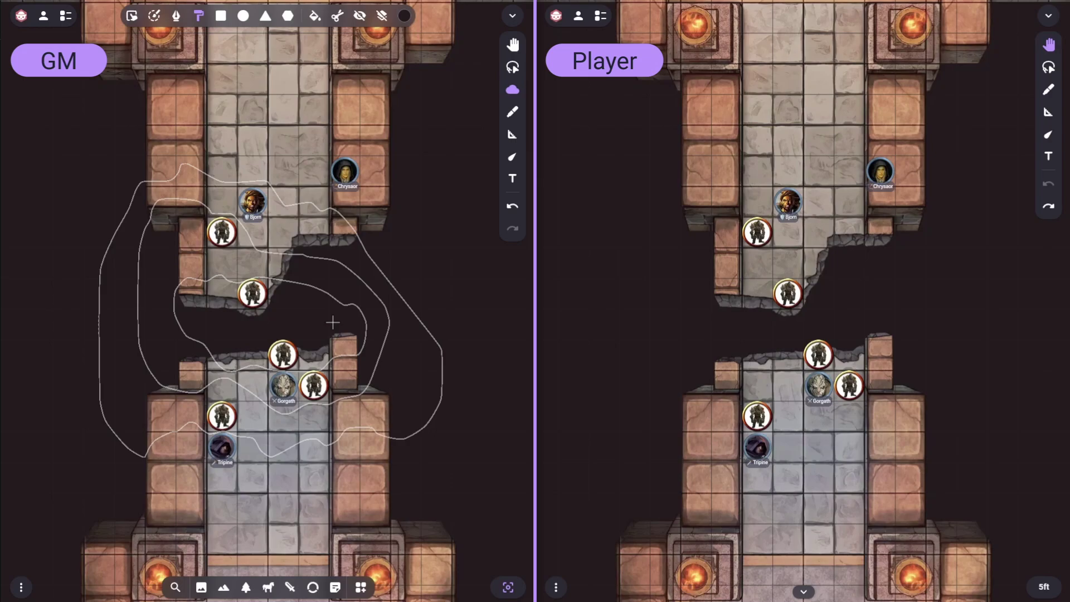
Step: Uncut the innermost fog outline at the bridge gap and move the four character tokens to new squares on the remaining bridge
{"action": "left_click", "coordinate": [333, 322]}
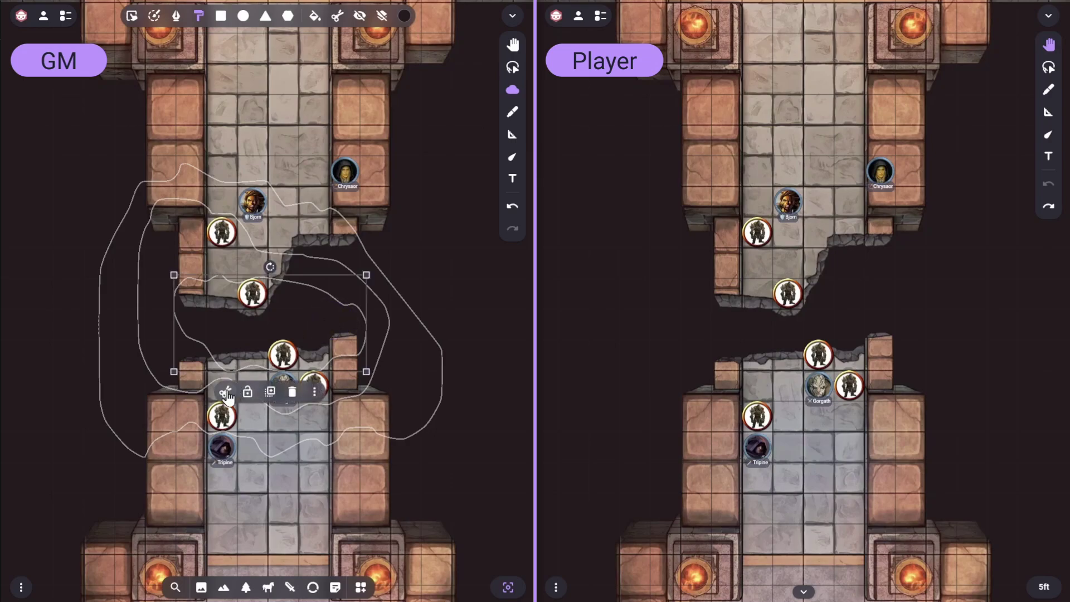
{"action": "left_click", "coordinate": [226, 393]}
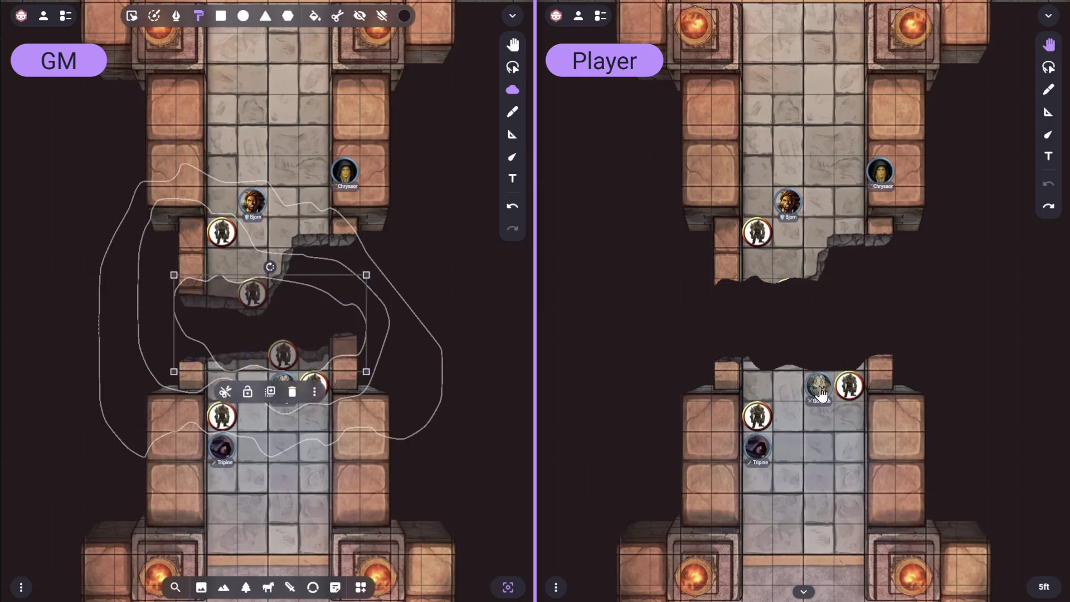
{"action": "left_click_drag", "start_coordinate": [823, 393], "coordinate": [821, 243]}
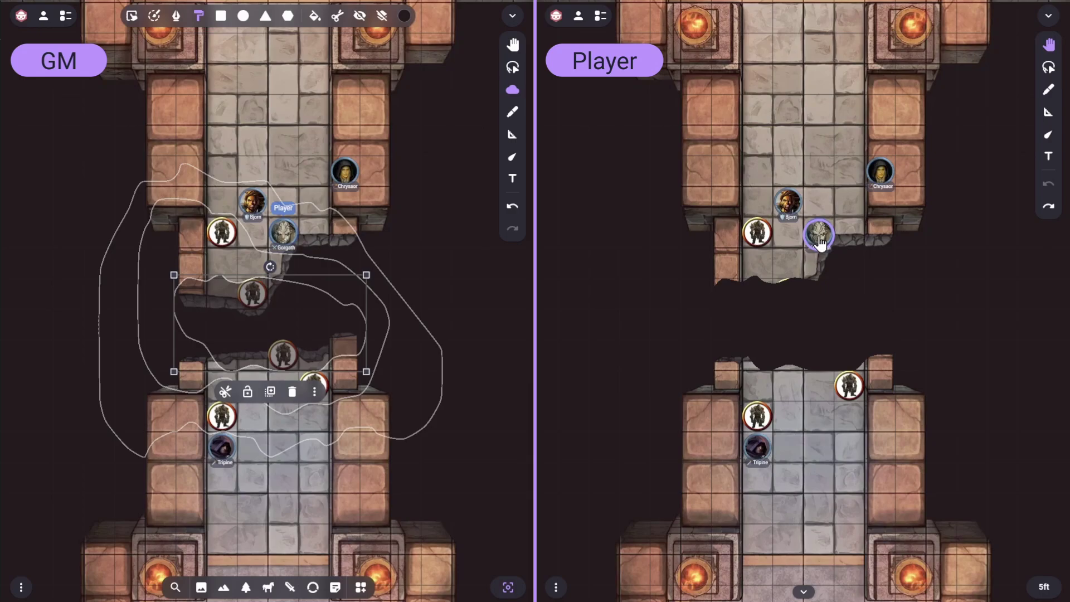
{"action": "left_click_drag", "start_coordinate": [881, 172], "coordinate": [881, 112]}
{"action": "left_click_drag", "start_coordinate": [789, 203], "coordinate": [788, 172]}
{"action": "left_click_drag", "start_coordinate": [758, 446], "coordinate": [788, 447]}
Step: Switch to the Move tool and reposition three enemy tokens, putting one into the bridge gap and two beside the characters
{"action": "left_click", "coordinate": [300, 472]}
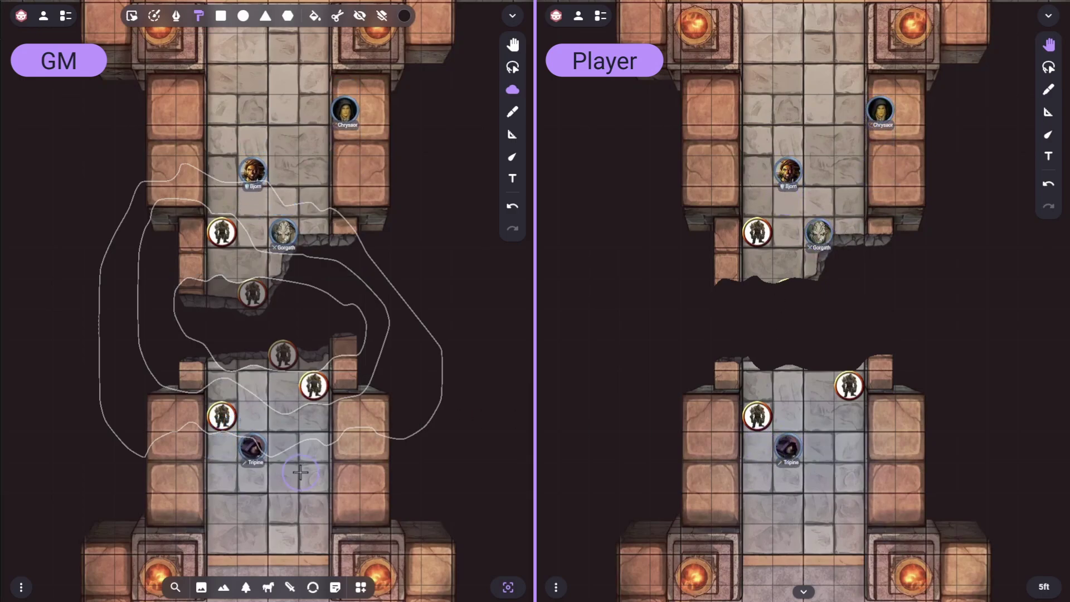
{"action": "key", "text": "w"}
{"action": "left_click_drag", "start_coordinate": [314, 385], "coordinate": [311, 310]}
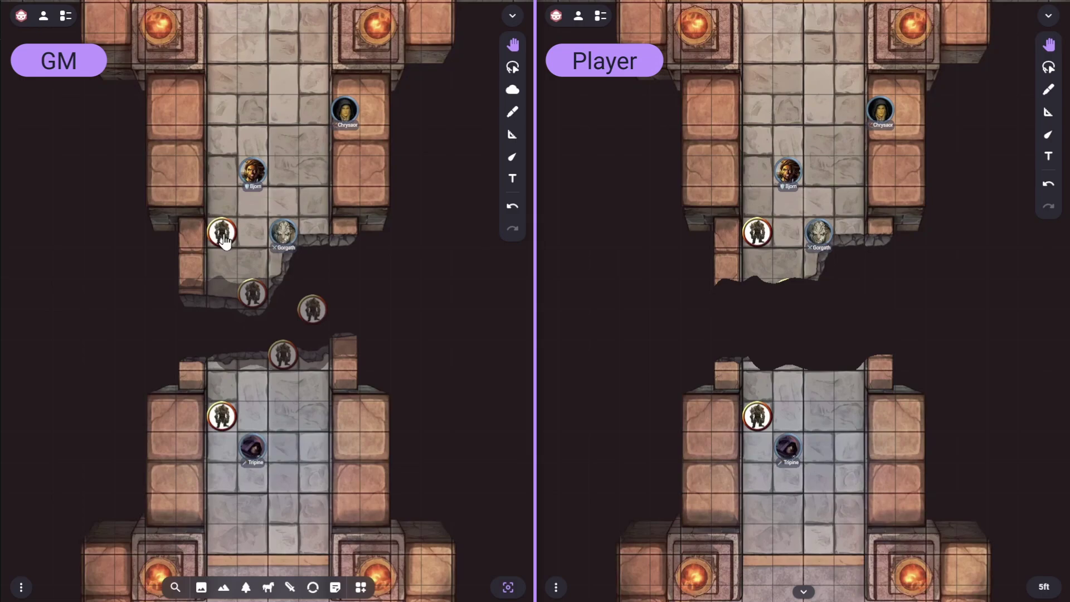
{"action": "left_click_drag", "start_coordinate": [228, 244], "coordinate": [252, 269]}
{"action": "left_click_drag", "start_coordinate": [223, 419], "coordinate": [253, 418]}
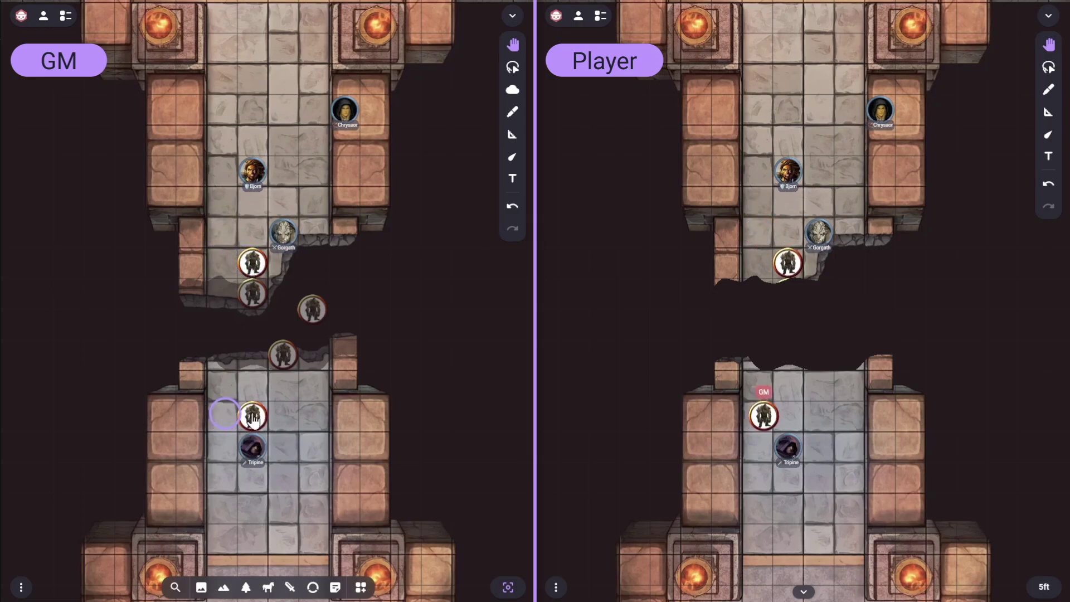
Step: Return to the Fog tool and uncut the middle fog outline around the bridge gap
{"action": "key", "text": "f"}
{"action": "left_click", "coordinate": [347, 373]}
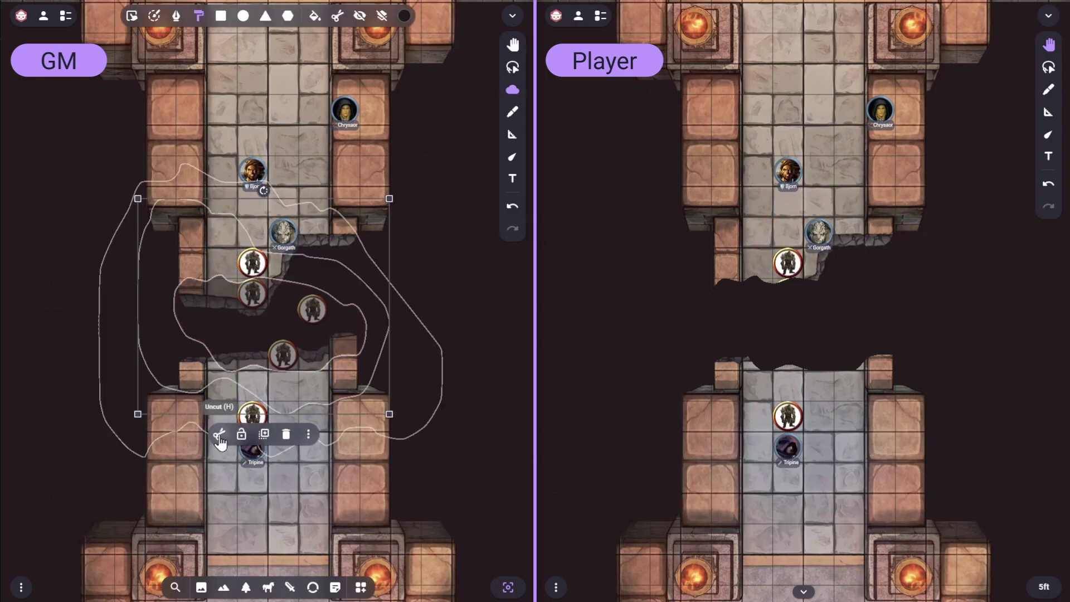
{"action": "left_click", "coordinate": [219, 436]}
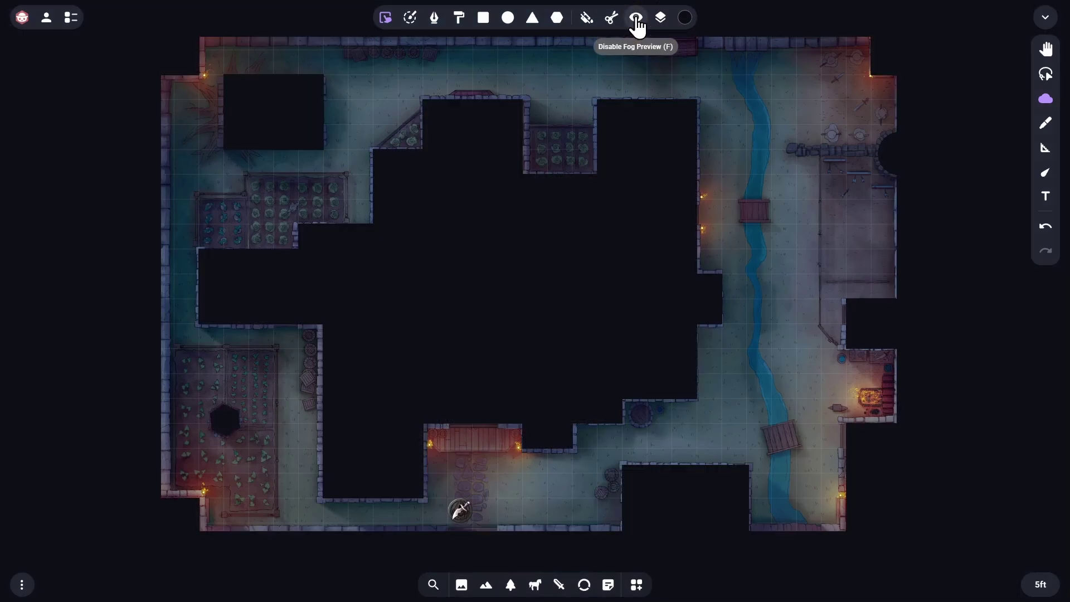
Step: Cut the great hall's fog shape to reveal the room, and toggle off the fog preview
{"action": "left_click", "coordinate": [479, 263]}
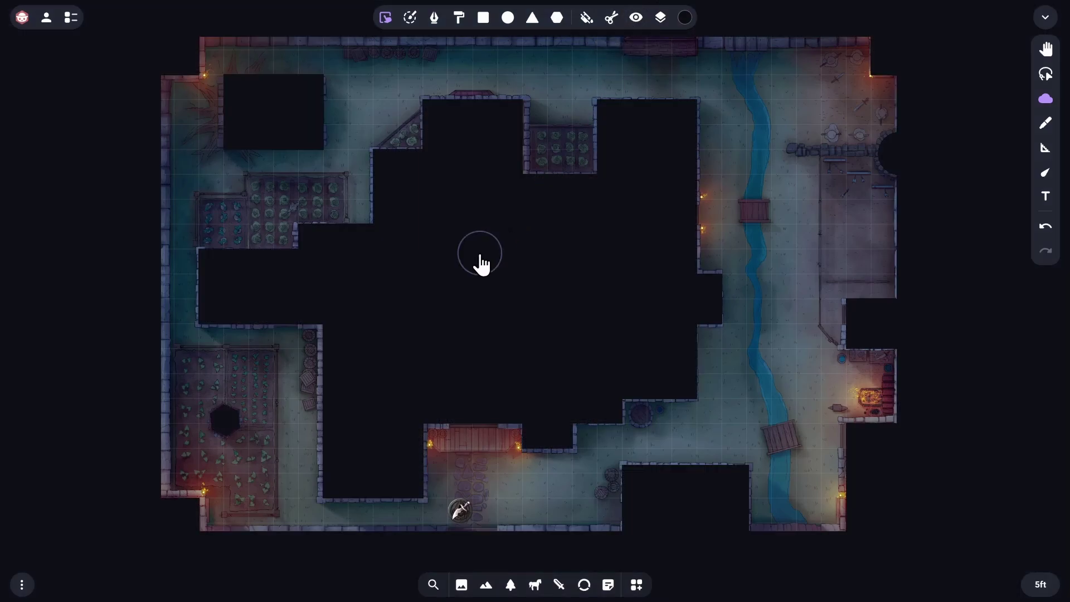
{"action": "key", "text": "h"}
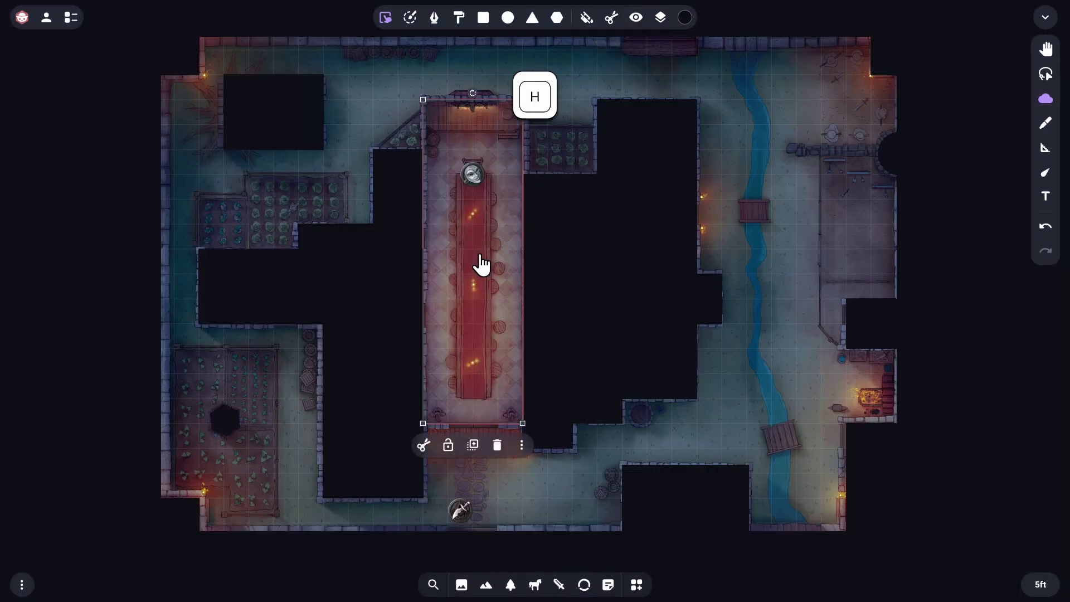
{"action": "left_click", "coordinate": [637, 18]}
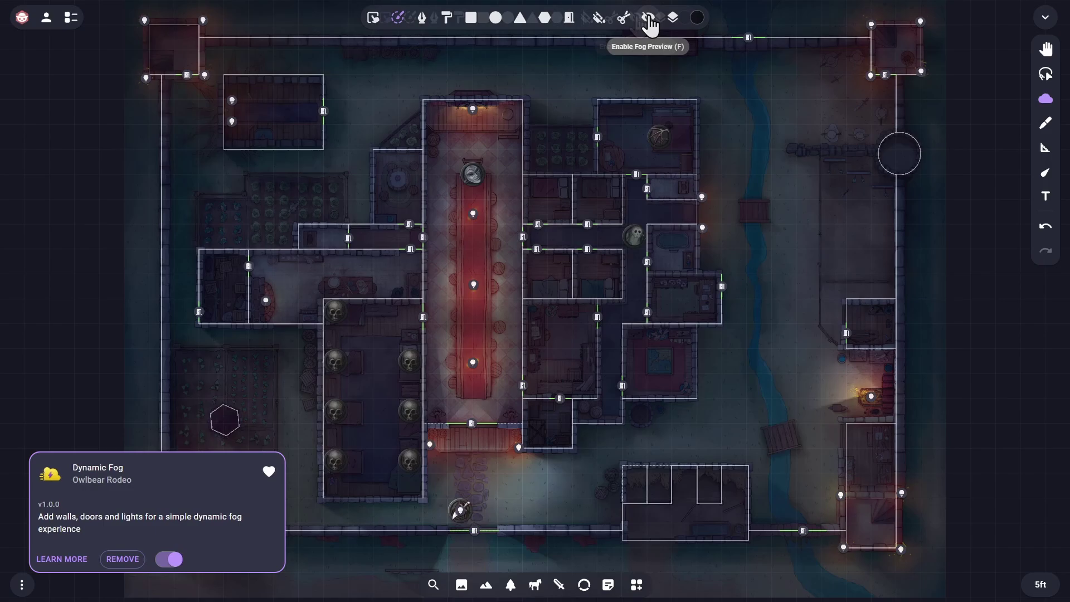
Step: Preview the dynamic fog, compare the scene under the Move and Fog tools, and turn the preview off again
{"action": "left_click", "coordinate": [649, 21]}
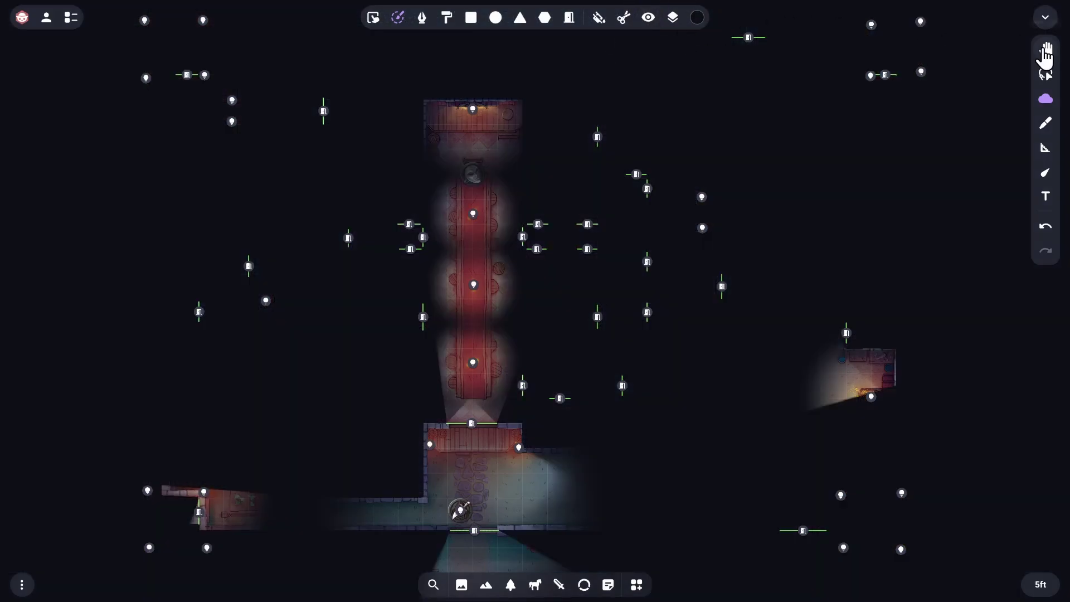
{"action": "left_click", "coordinate": [1047, 49]}
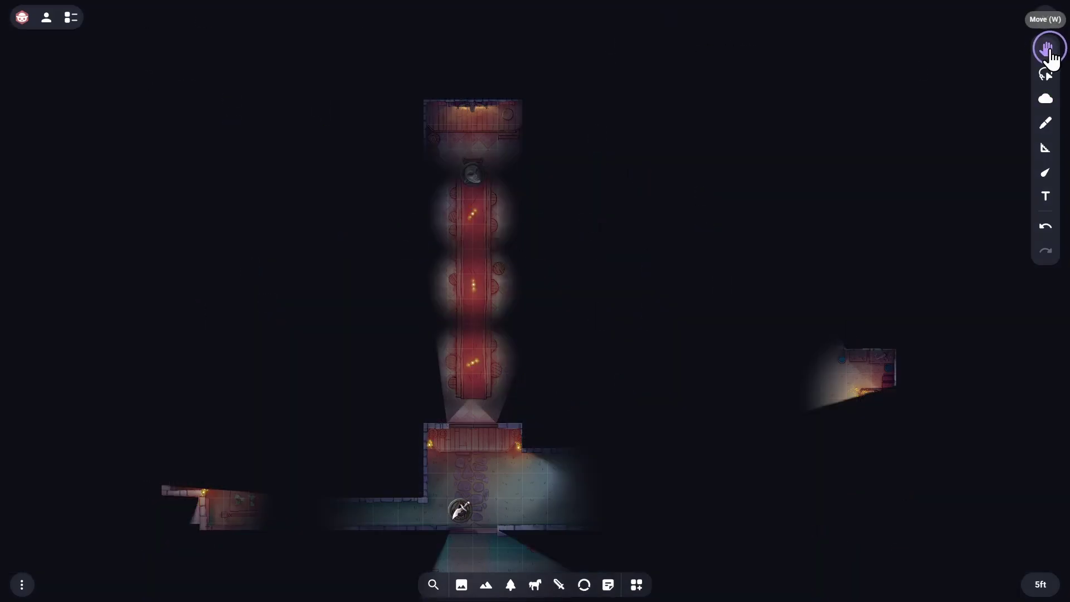
{"action": "left_click", "coordinate": [1047, 100]}
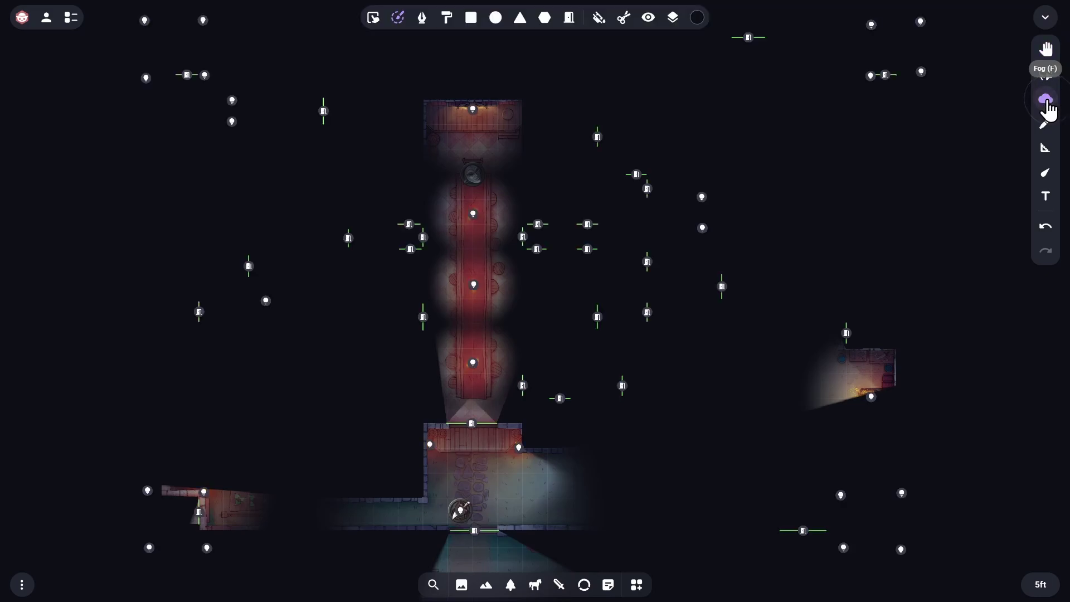
{"action": "left_click", "coordinate": [649, 21]}
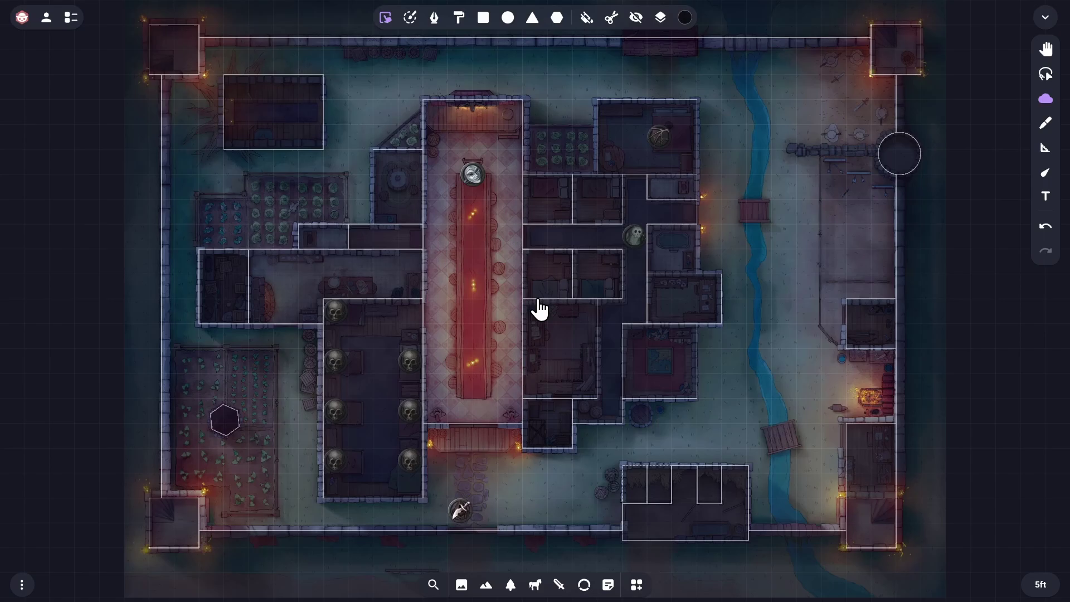
Step: Change the scene's fog colour to the dark grey preset #222222
{"action": "left_click", "coordinate": [686, 17]}
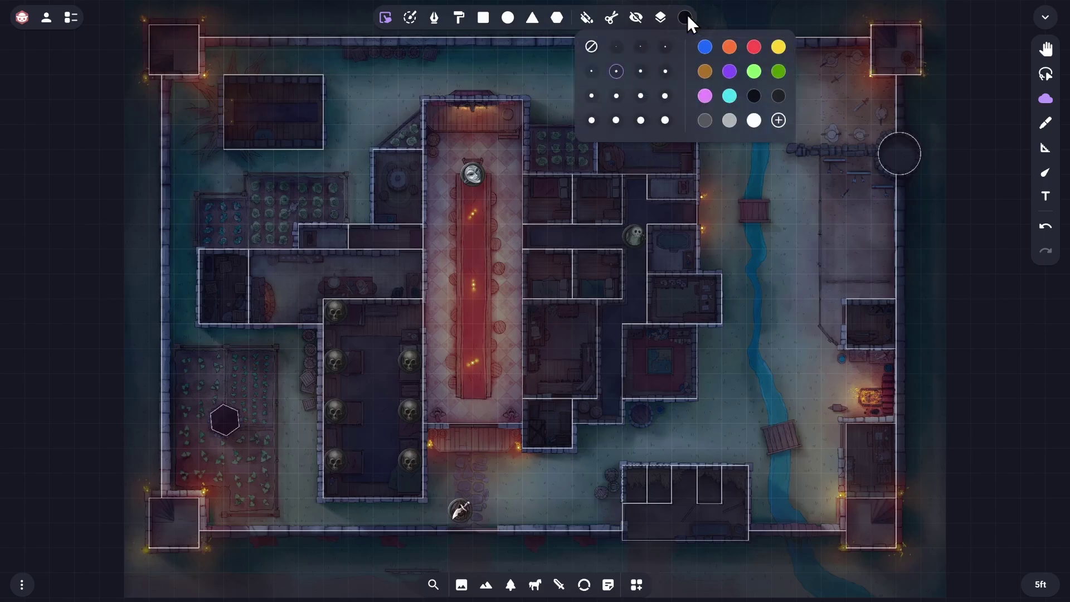
{"action": "left_click", "coordinate": [705, 72]}
{"action": "left_click", "coordinate": [779, 96]}
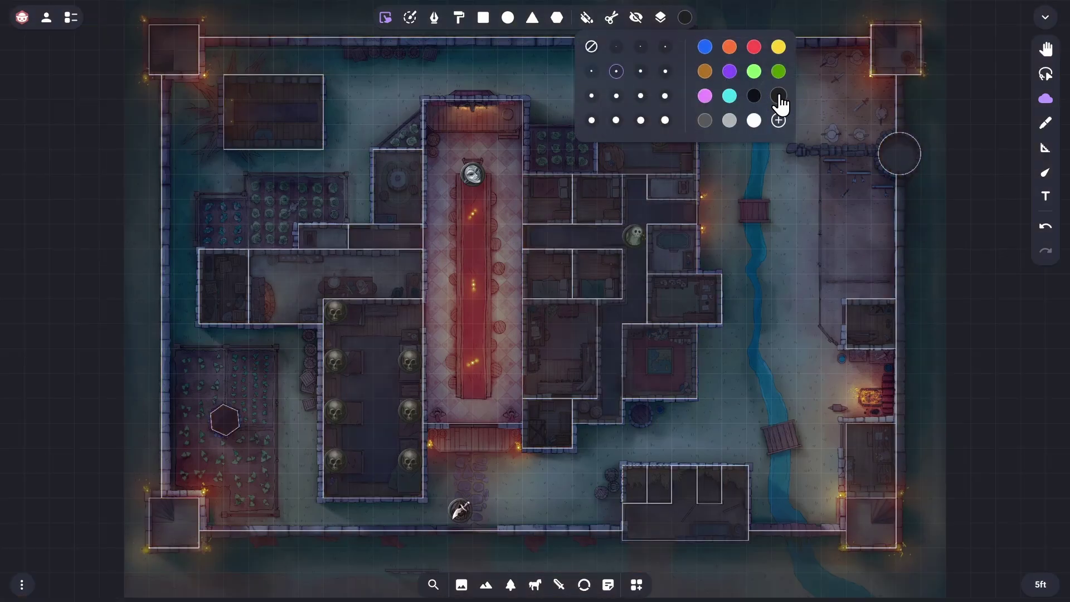
Step: Create and apply a custom fog colour with the hex value #131523
{"action": "left_click", "coordinate": [778, 120]}
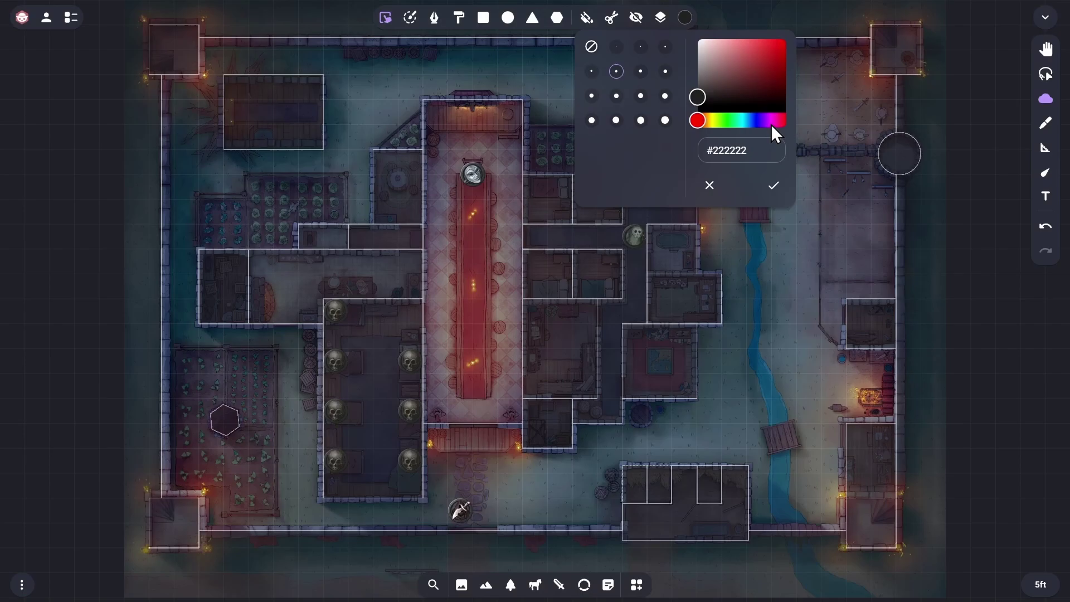
{"action": "triple_click", "coordinate": [748, 150]}
{"action": "type", "text": "#131523"}
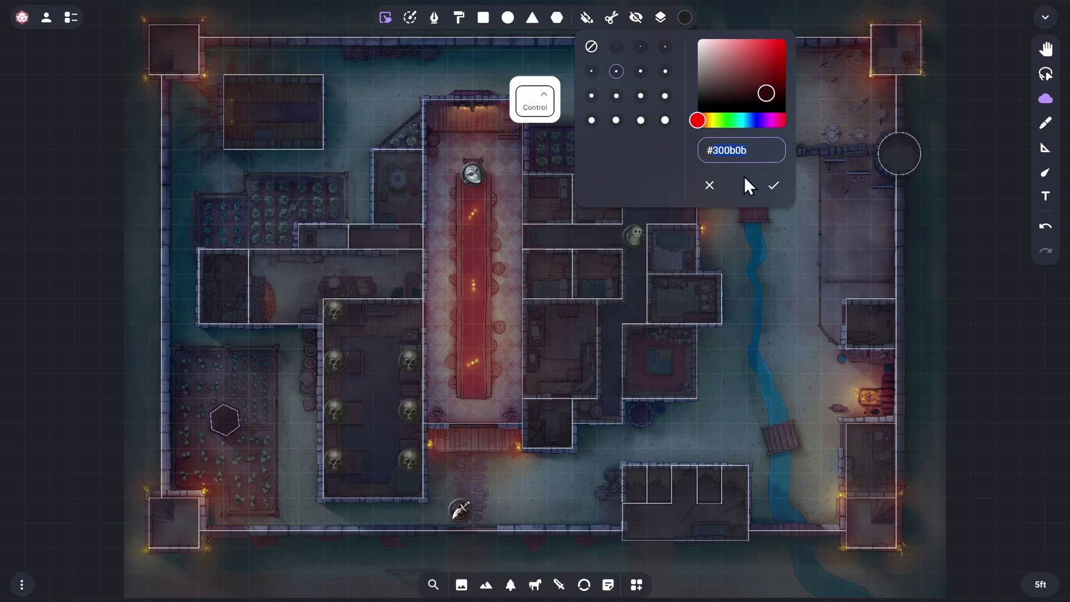
{"action": "left_click", "coordinate": [773, 185]}
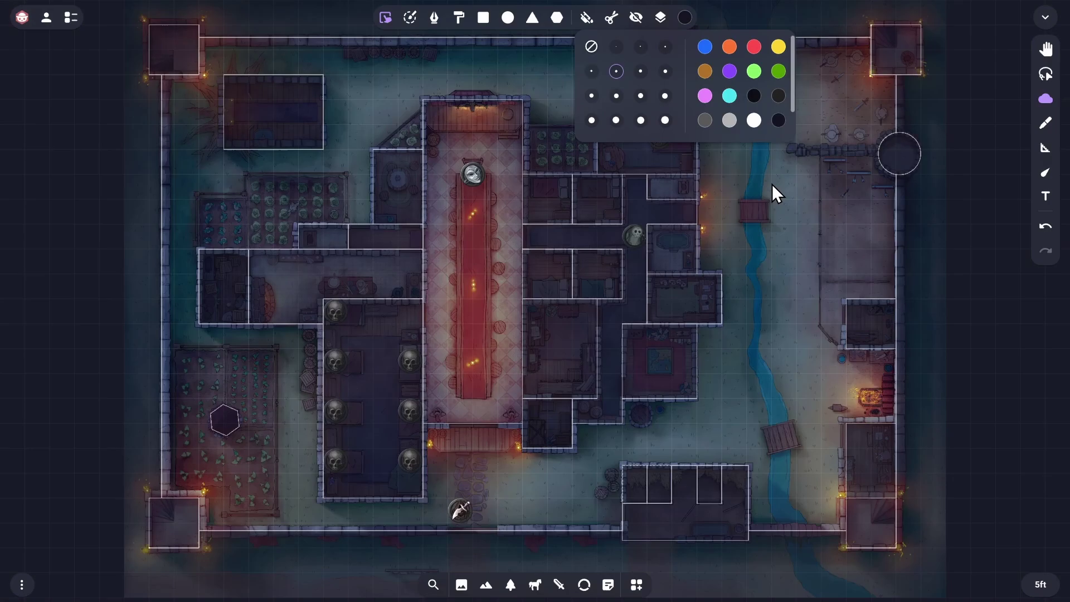
Step: Enable multilayer fog, draw a fog rectangle over the round room's upper half, and select it together with the circular fog shape
{"action": "left_click", "coordinate": [766, 257]}
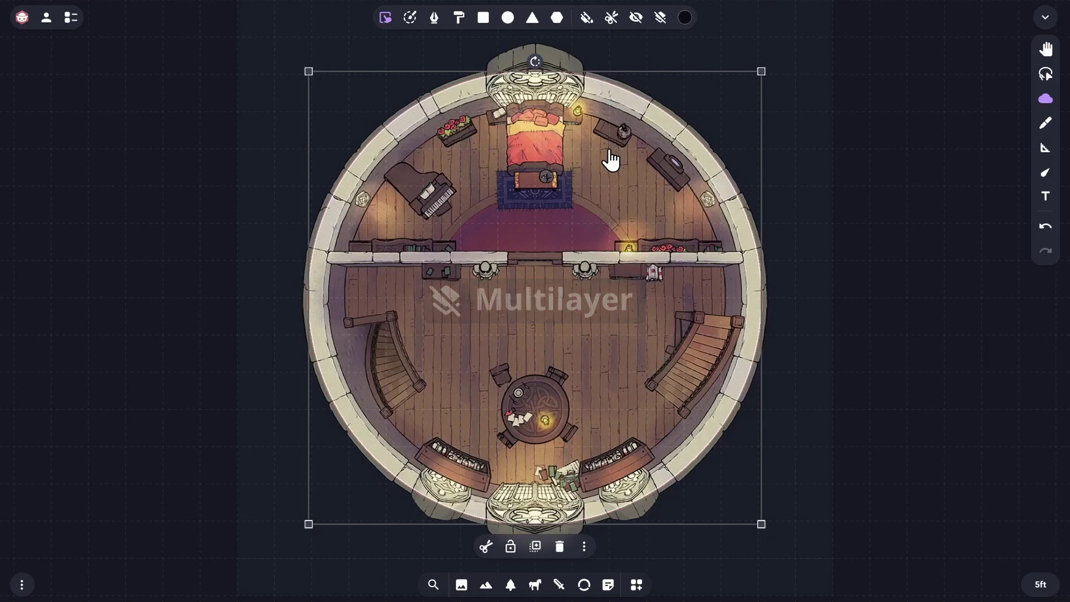
{"action": "left_click", "coordinate": [483, 17]}
{"action": "left_click_drag", "start_coordinate": [276, 37], "coordinate": [786, 240]}
{"action": "left_click", "coordinate": [746, 297], "text": "shift"}
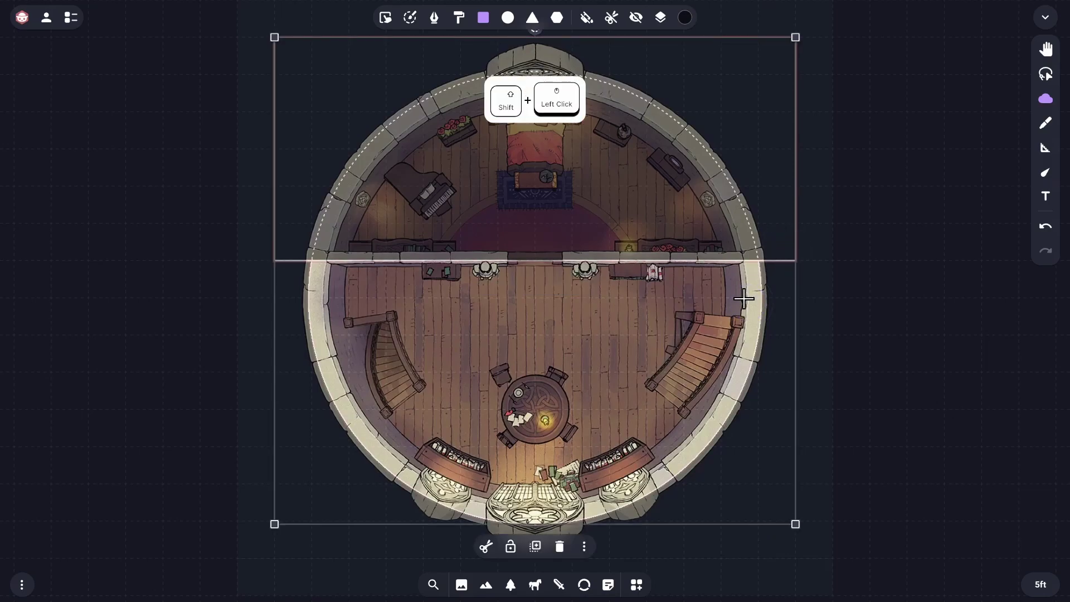
{"action": "left_click", "coordinate": [584, 546]}
{"action": "left_click", "coordinate": [577, 473], "text": "shift"}
{"action": "left_click", "coordinate": [560, 283]}
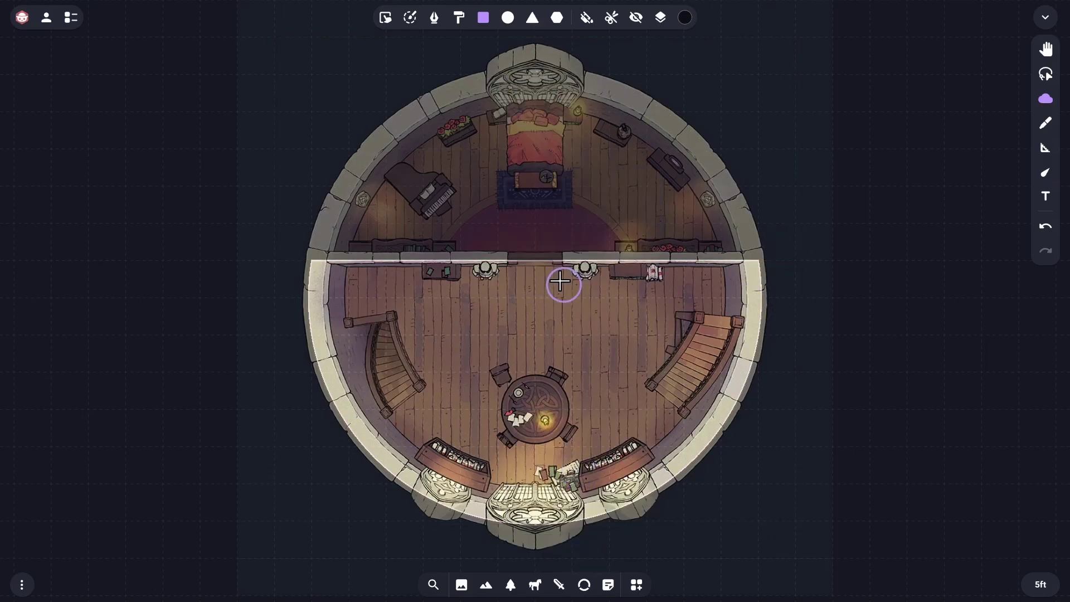
{"action": "left_click", "coordinate": [564, 342]}
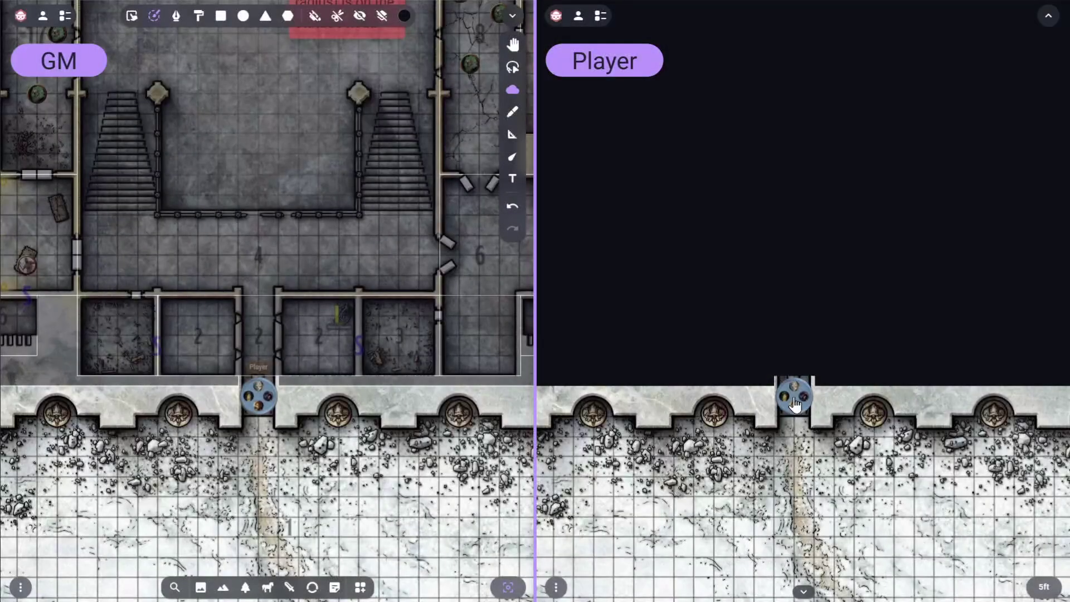
Step: Enable multilayer fog and cover the room beside the revealed entrance rooms with a rectangle and the statue's head with a circle
{"action": "left_click", "coordinate": [269, 348]}
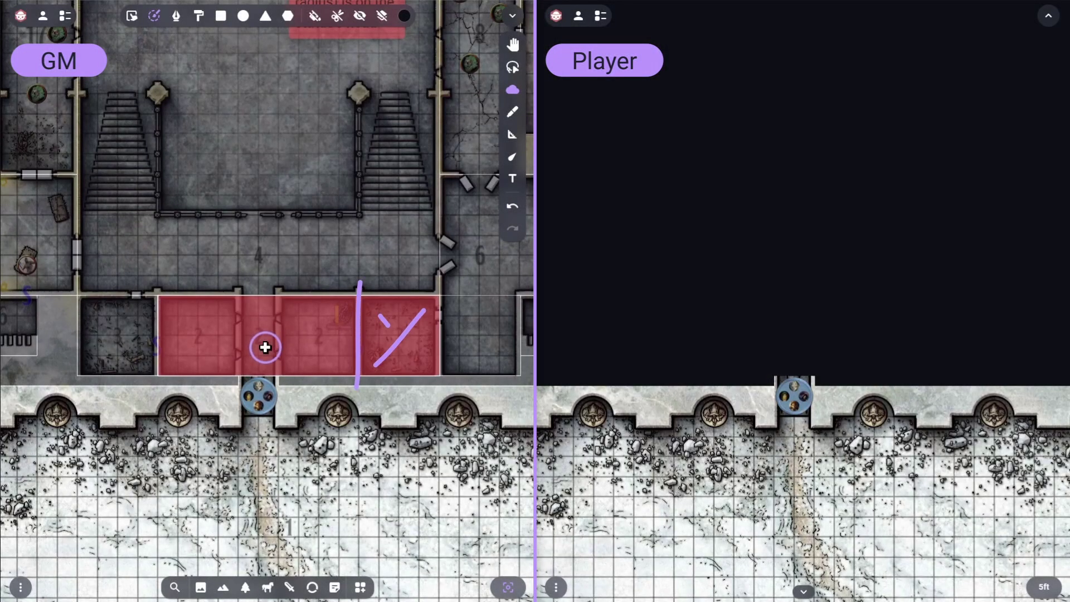
{"action": "left_click", "coordinate": [382, 15]}
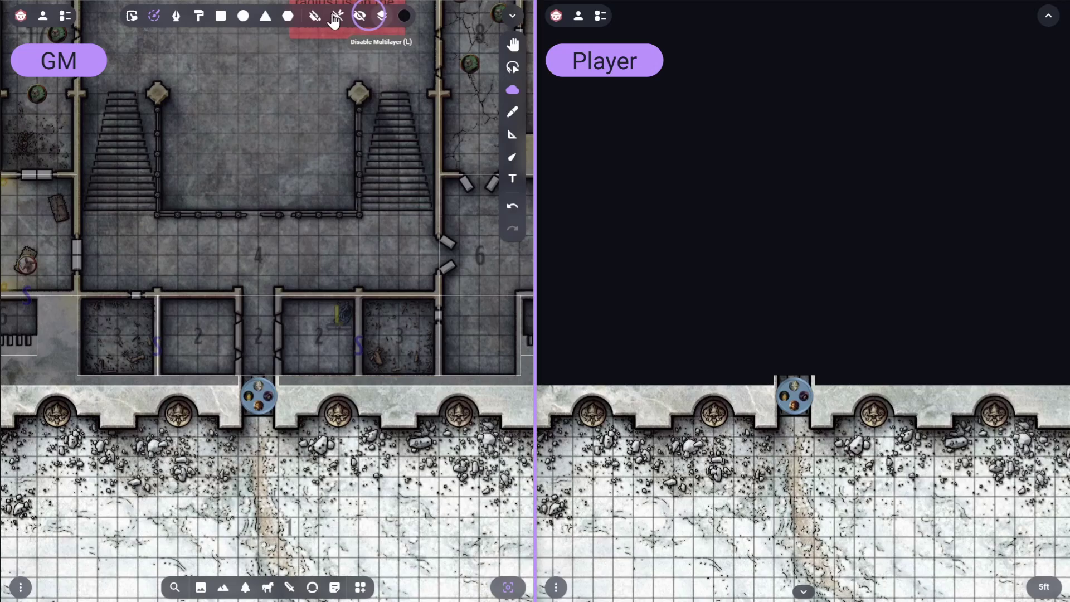
{"action": "left_click", "coordinate": [221, 17]}
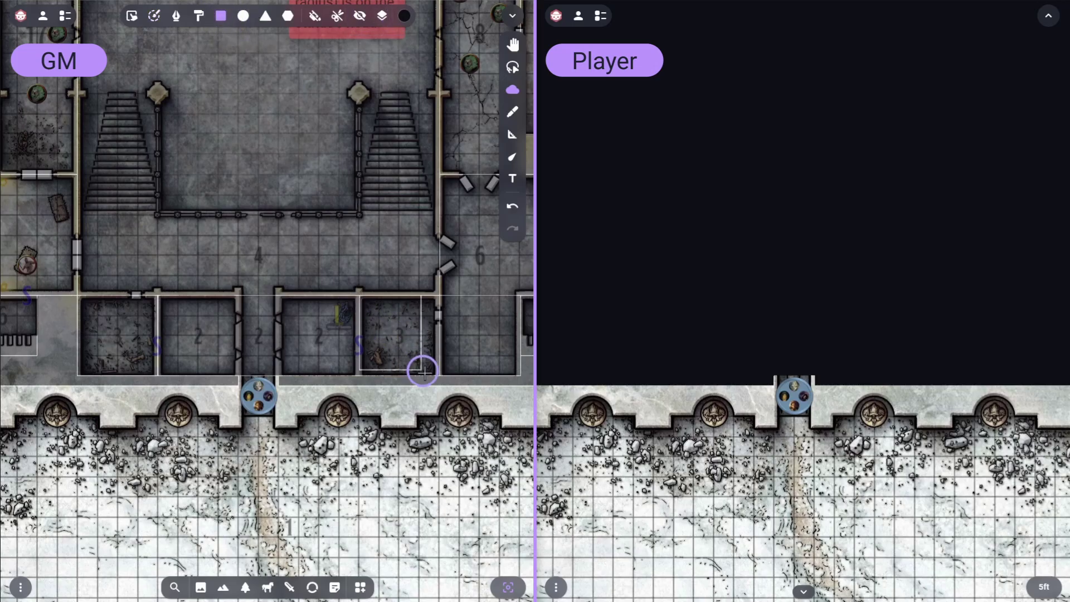
{"action": "key", "text": "s"}
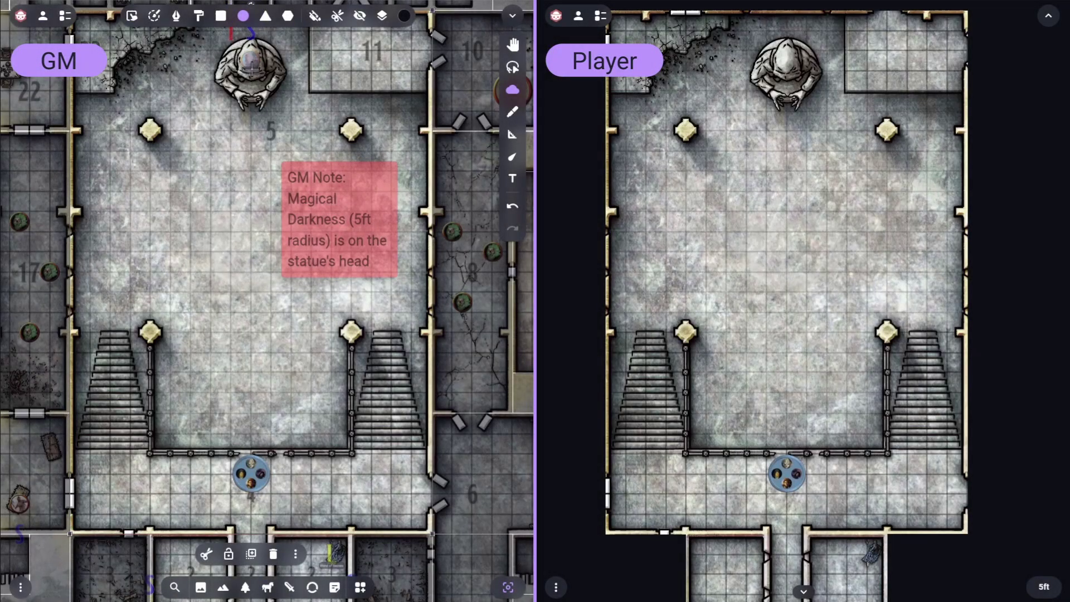
{"action": "left_click_drag", "start_coordinate": [249, 69], "coordinate": [274, 68]}
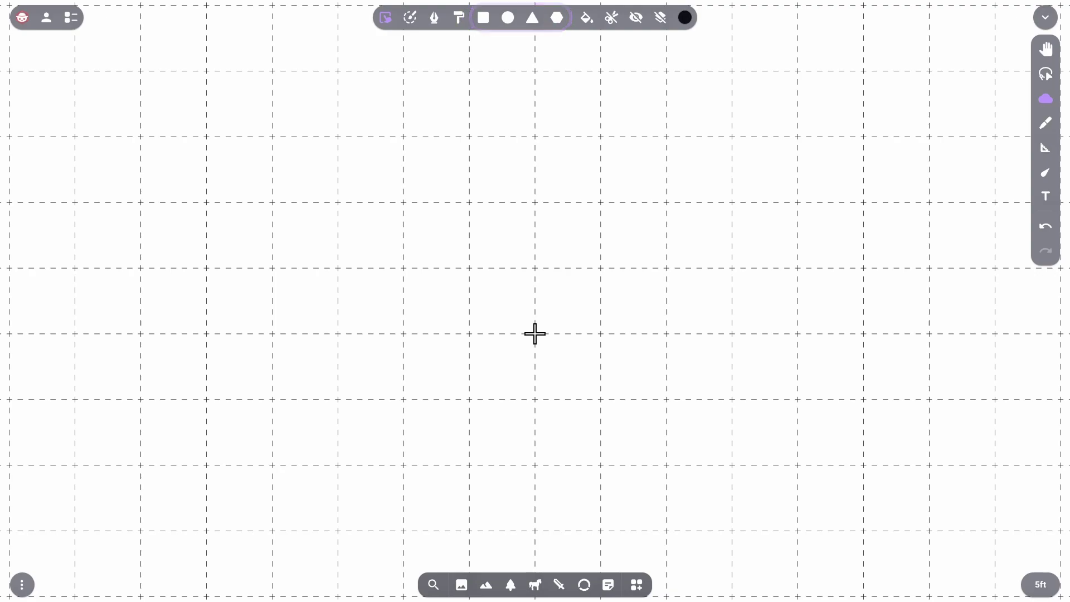
Step: Draw a square, a circle, a triangle and a hexagon fog shape on the empty grid, each about two cells wide
{"action": "left_click", "coordinate": [484, 18]}
{"action": "left_click_drag", "start_coordinate": [207, 138], "coordinate": [337, 266]}
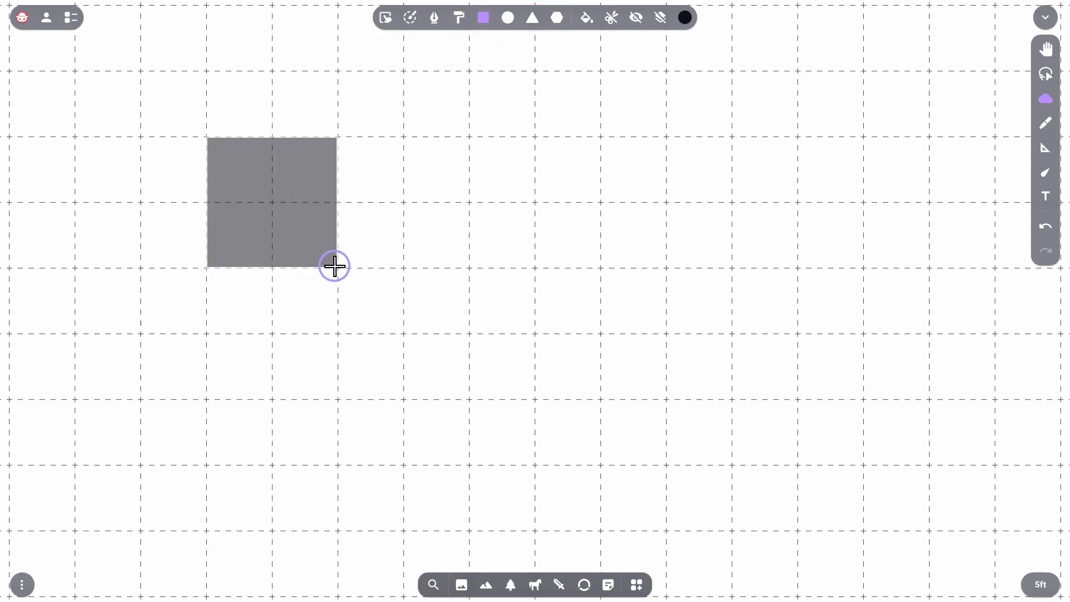
{"action": "left_click", "coordinate": [508, 18]}
{"action": "left_click_drag", "start_coordinate": [794, 200], "coordinate": [848, 203]}
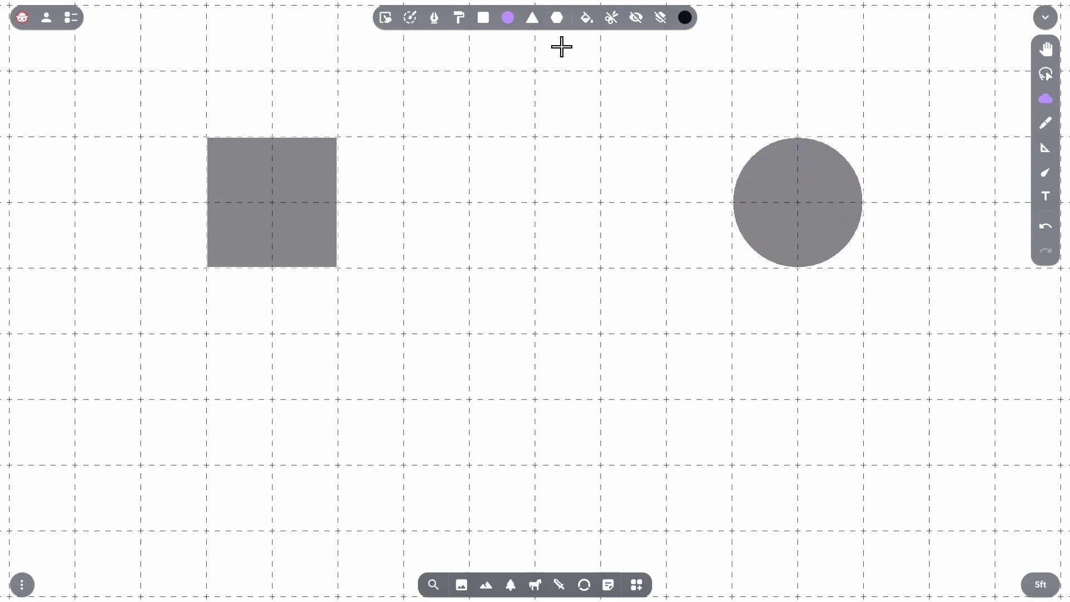
{"action": "left_click", "coordinate": [533, 18]}
{"action": "left_click_drag", "start_coordinate": [272, 402], "coordinate": [273, 527]}
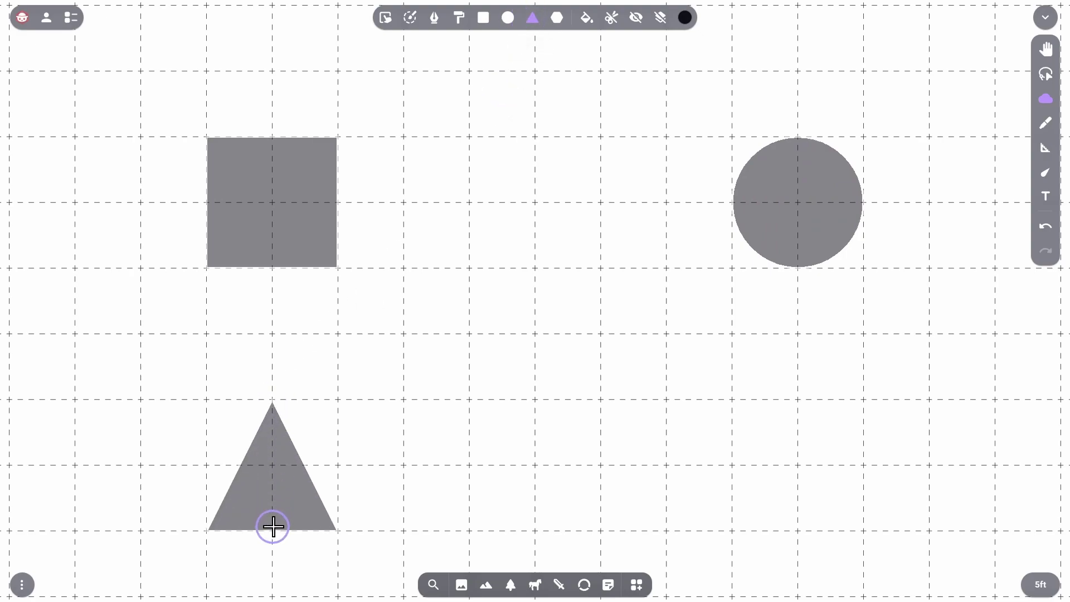
{"action": "left_click", "coordinate": [558, 22]}
{"action": "left_click_drag", "start_coordinate": [803, 463], "coordinate": [860, 464]}
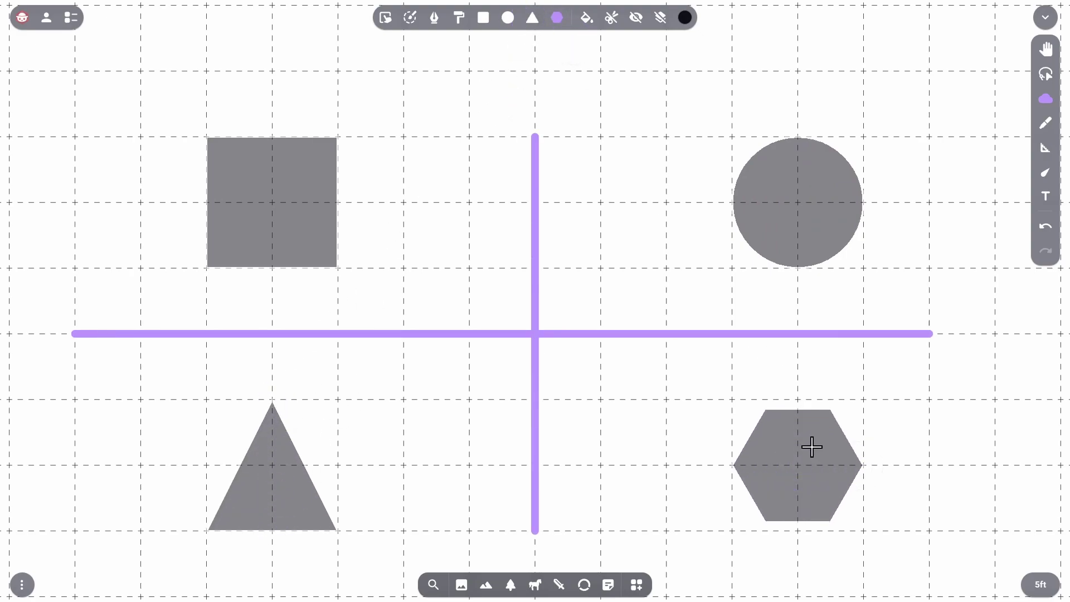
Step: Use the Grab tool to select, move and rotate the basic fog shapes
{"action": "key", "text": "v"}
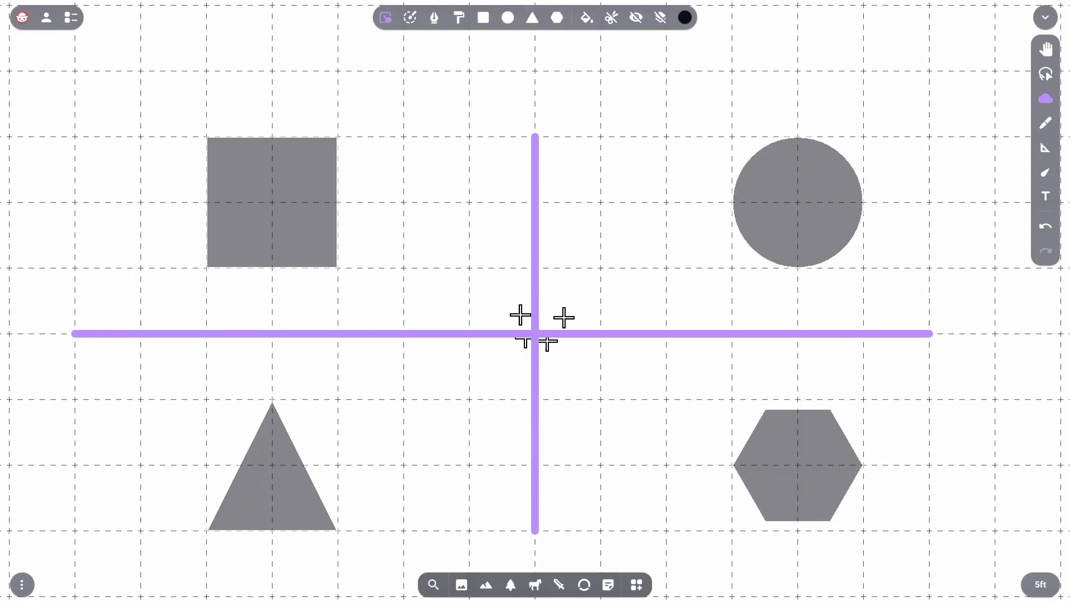
{"action": "left_click", "coordinate": [269, 513]}
{"action": "left_click", "coordinate": [274, 454]}
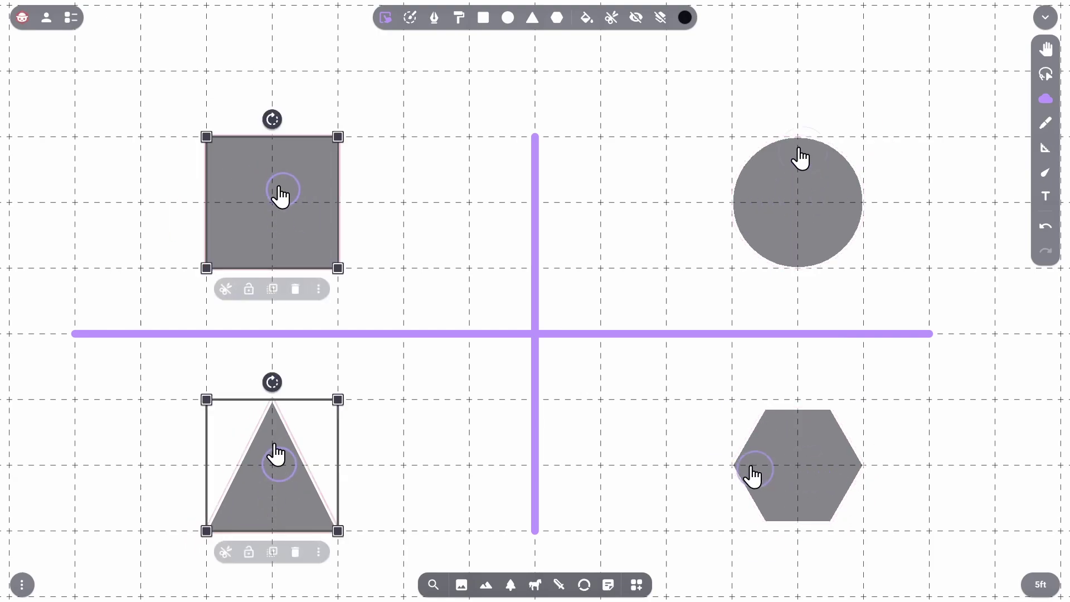
{"action": "mouse_move", "coordinate": [270, 383]}
{"action": "left_mouse_down"}
{"action": "mouse_move", "coordinate": [210, 556]}
{"action": "mouse_move", "coordinate": [270, 378]}
{"action": "left_mouse_up"}
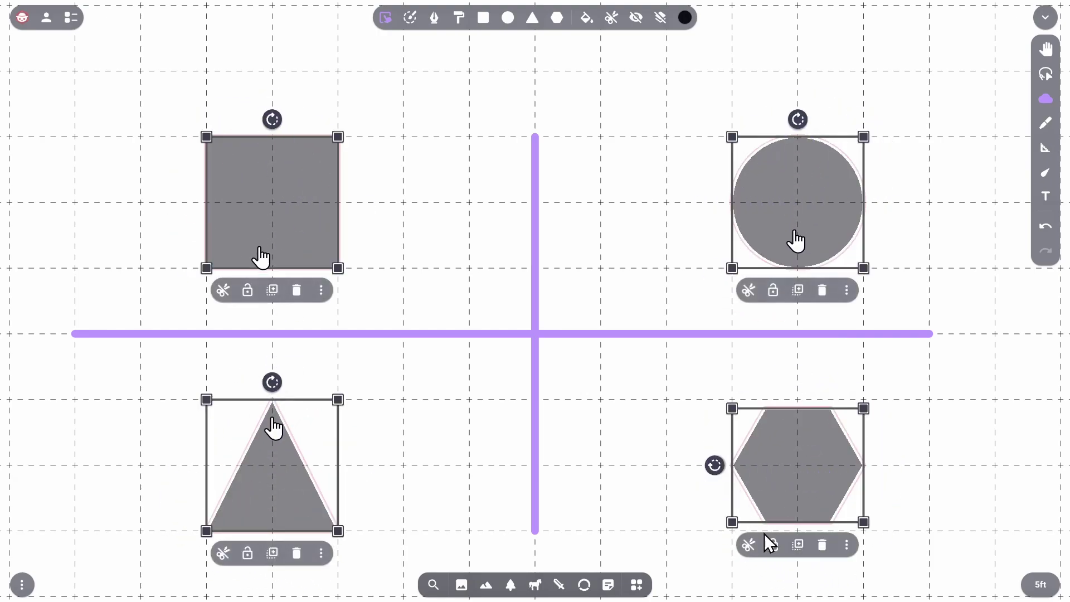
Step: Cut and uncut the fog shapes, and lock and unlock them again
{"action": "left_click", "coordinate": [223, 553]}
{"action": "left_click", "coordinate": [223, 290]}
{"action": "left_click", "coordinate": [247, 290]}
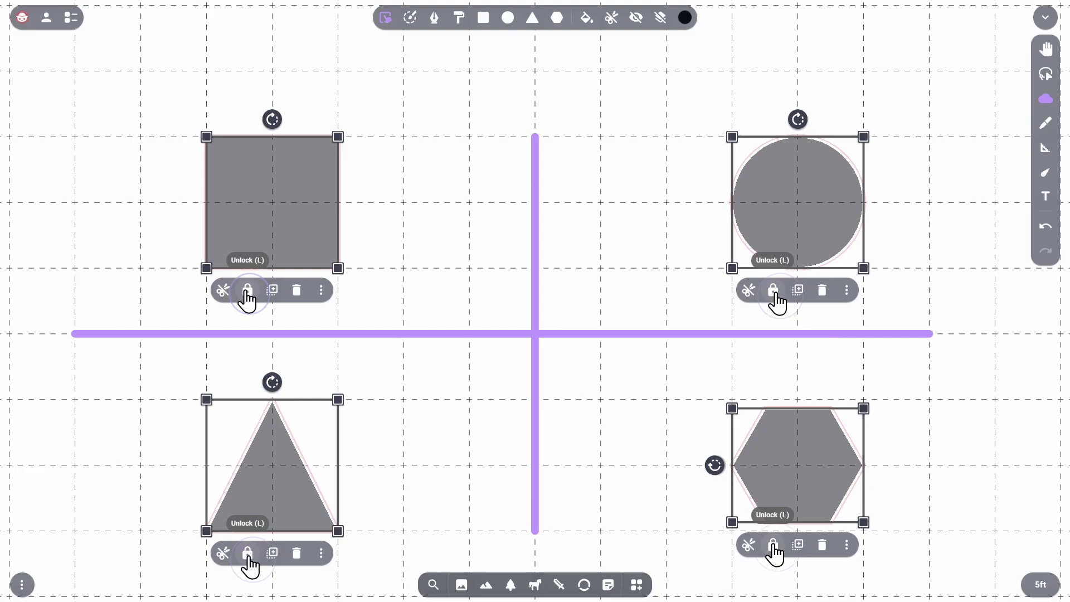
{"action": "left_click", "coordinate": [247, 291]}
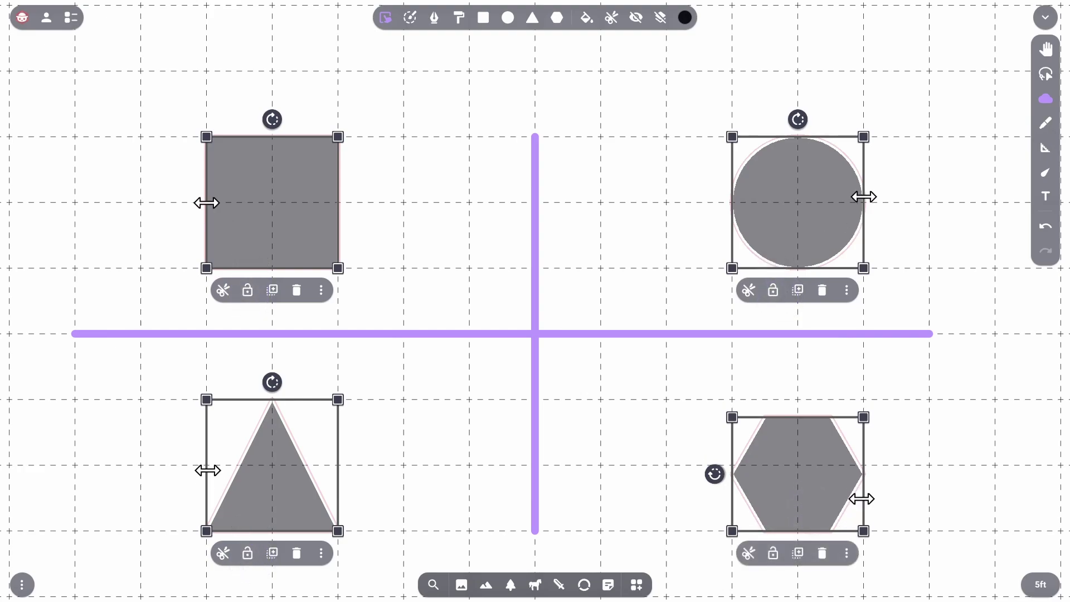
Step: Resize the fog square from its side and corners: freely, symmetrically, with fixed aspect ratio, and with both constraints combined
{"action": "left_click_drag", "start_coordinate": [206, 202], "coordinate": [207, 136]}
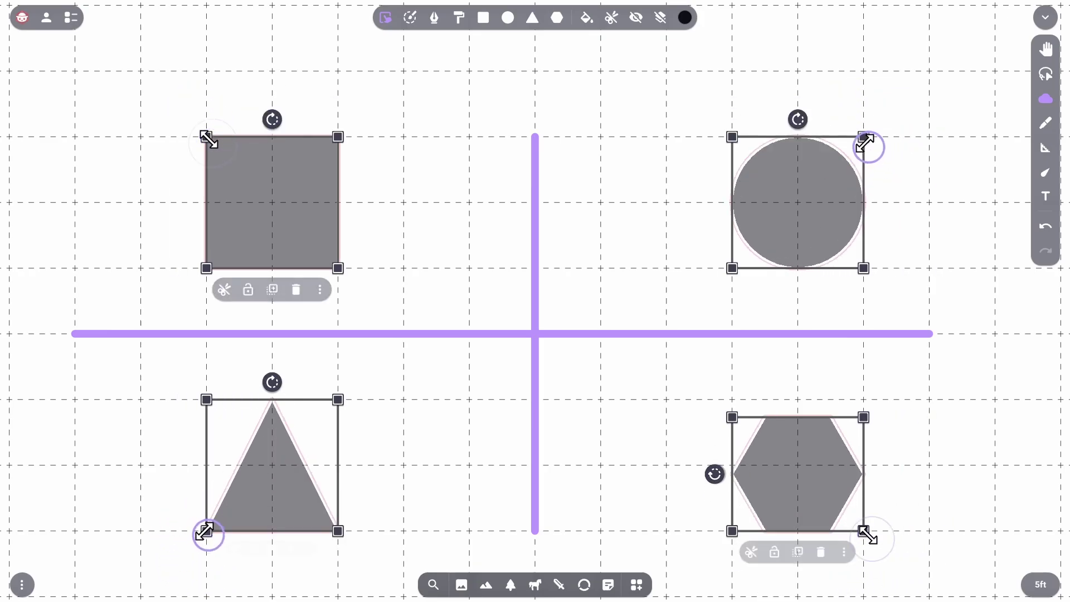
{"action": "left_click", "coordinate": [274, 213]}
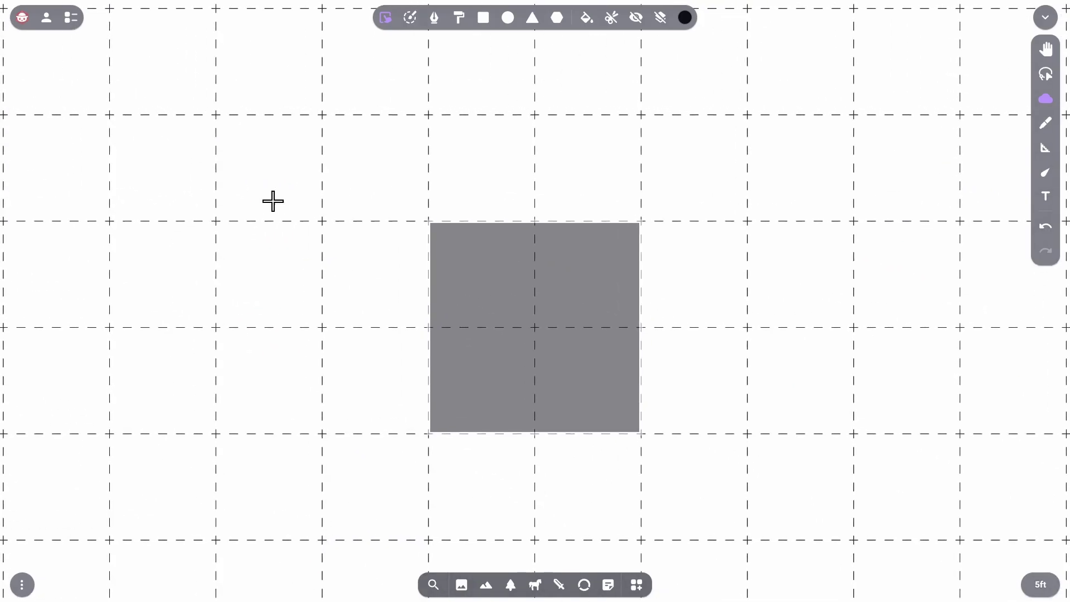
{"action": "left_click", "coordinate": [528, 333]}
{"action": "key", "text": "alt"}
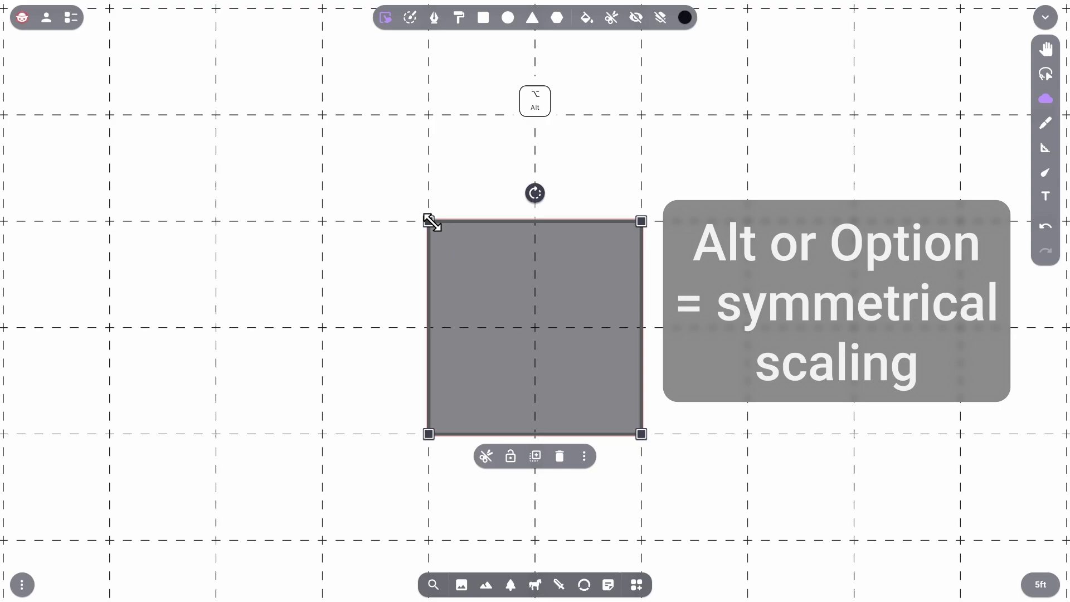
{"action": "left_click_drag", "start_coordinate": [430, 221], "coordinate": [410, 245]}
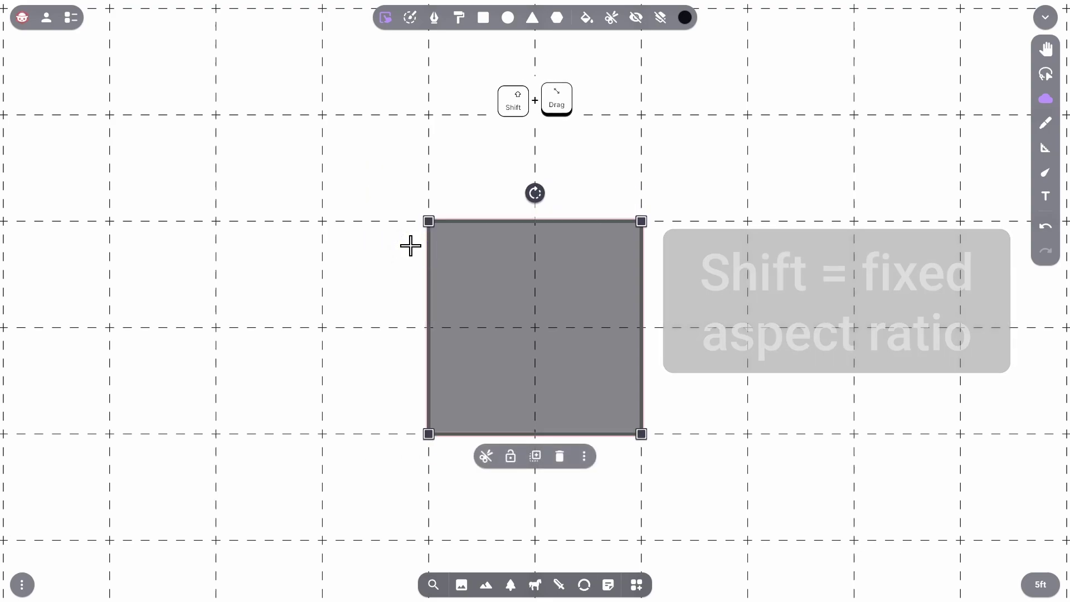
{"action": "key", "text": "shift+alt"}
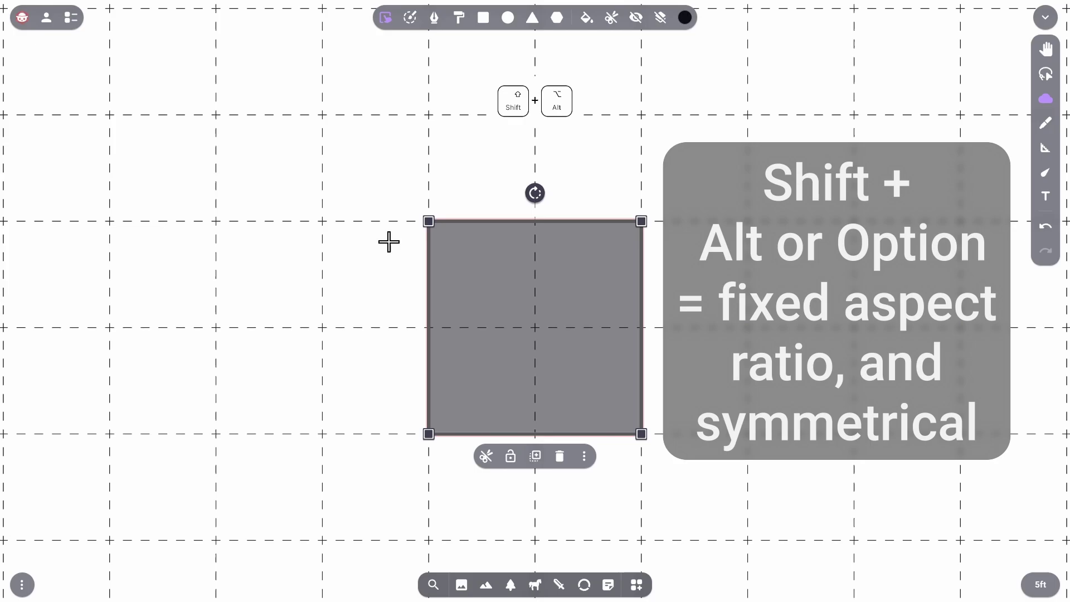
{"action": "mouse_move", "coordinate": [429, 221]}
{"action": "left_mouse_down"}
{"action": "mouse_move", "coordinate": [394, 198]}
{"action": "mouse_move", "coordinate": [453, 254]}
{"action": "mouse_move", "coordinate": [421, 223]}
{"action": "left_mouse_up"}
{"action": "left_click", "coordinate": [350, 223]}
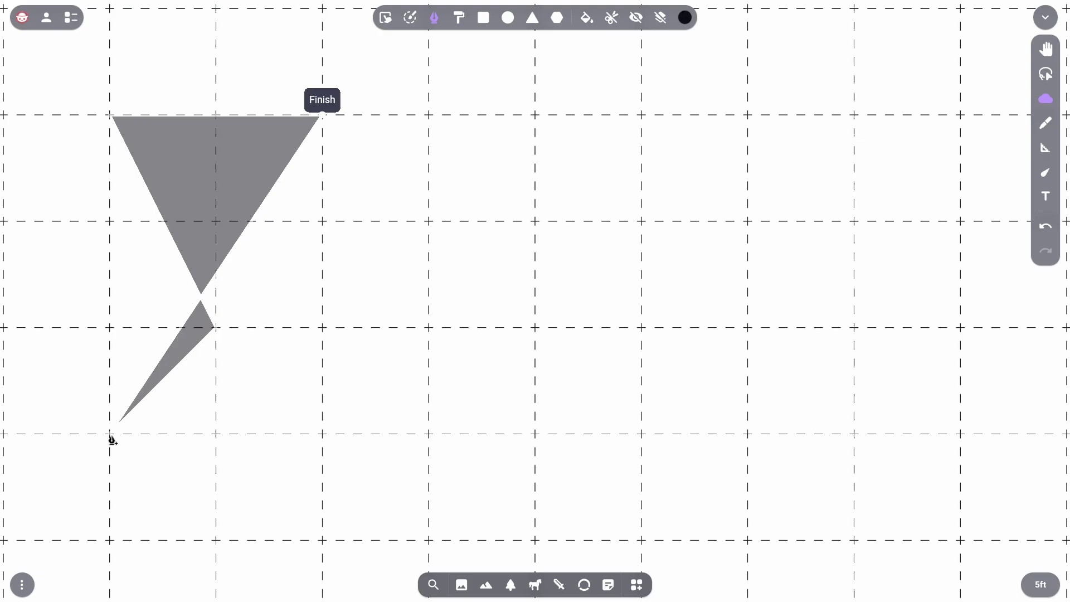
Step: Complete the angular fog polygon with the Pen tool, adding its remaining corners on grid intersections and finishing the shape
{"action": "left_click", "coordinate": [111, 436]}
{"action": "left_click", "coordinate": [216, 434]}
{"action": "left_click", "coordinate": [216, 540]}
{"action": "left_click", "coordinate": [322, 540]}
{"action": "left_click", "coordinate": [429, 115]}
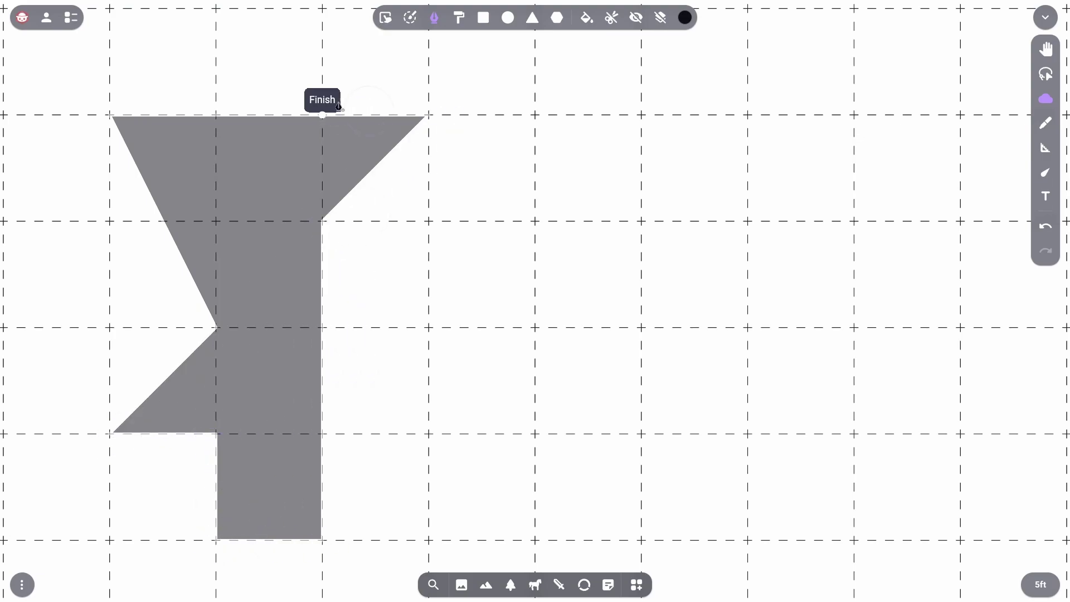
{"action": "left_click", "coordinate": [327, 105]}
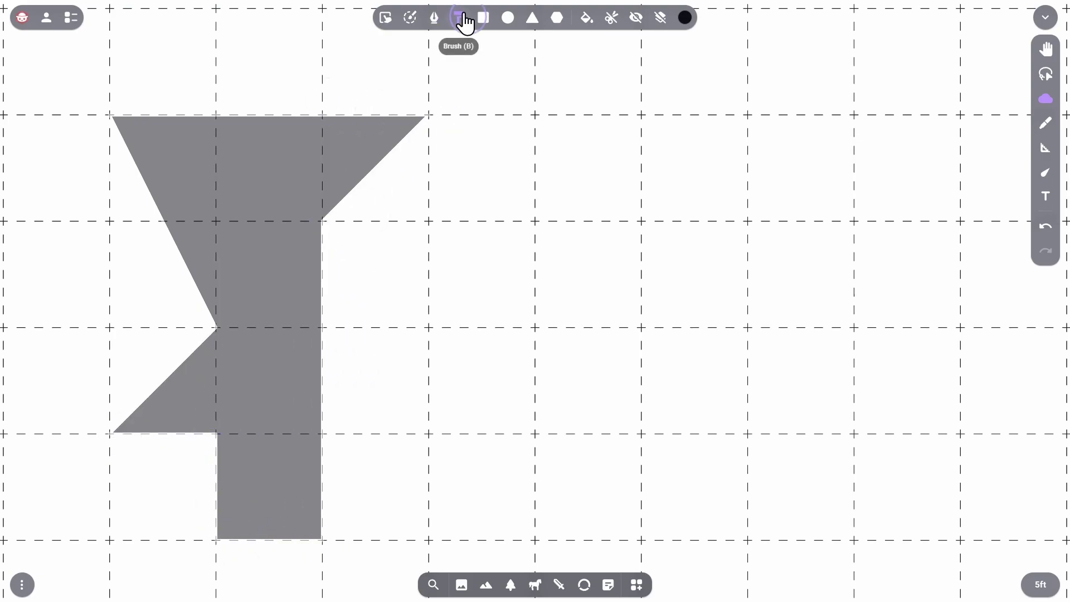
Step: Draw a freeform curved fog shape beside the polygon with the Brush, and select each of the two shapes with Grab
{"action": "left_click", "coordinate": [459, 18]}
{"action": "mouse_move", "coordinate": [896, 126]}
{"action": "left_mouse_down"}
{"action": "mouse_move", "coordinate": [652, 187]}
{"action": "mouse_move", "coordinate": [704, 468]}
{"action": "mouse_move", "coordinate": [734, 420]}
{"action": "mouse_move", "coordinate": [820, 382]}
{"action": "mouse_move", "coordinate": [803, 222]}
{"action": "mouse_move", "coordinate": [943, 143]}
{"action": "mouse_move", "coordinate": [918, 132]}
{"action": "left_mouse_up"}
{"action": "left_click", "coordinate": [385, 18]}
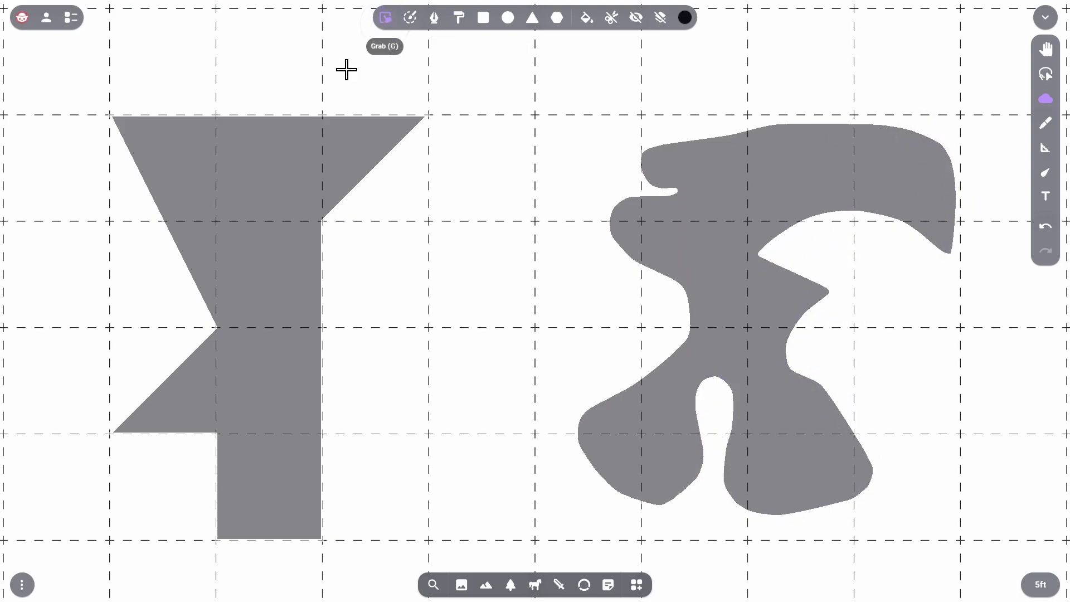
{"action": "left_click", "coordinate": [293, 210]}
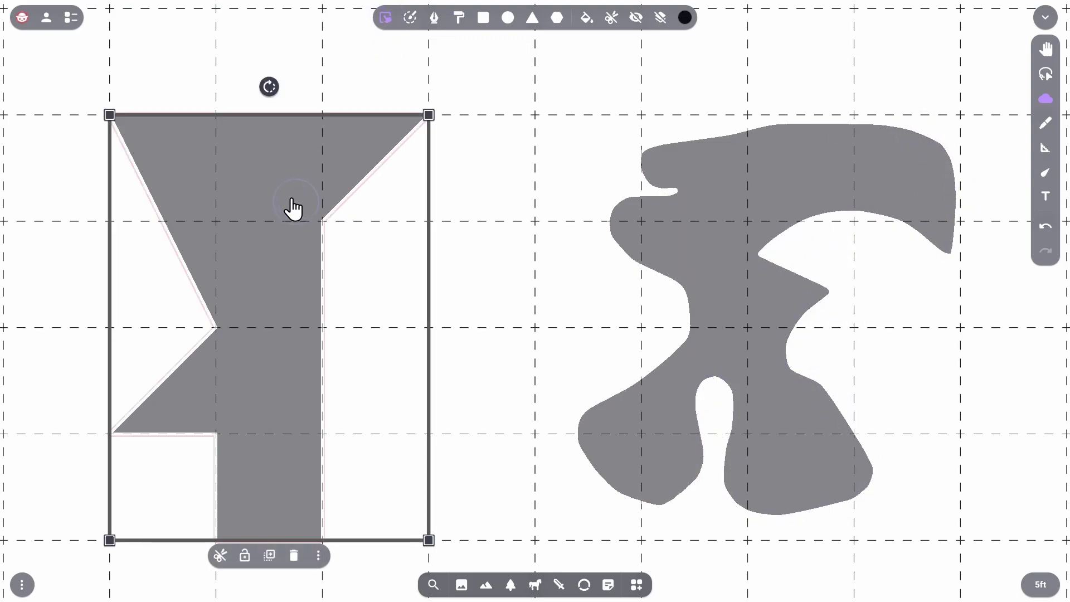
{"action": "left_click", "coordinate": [778, 206]}
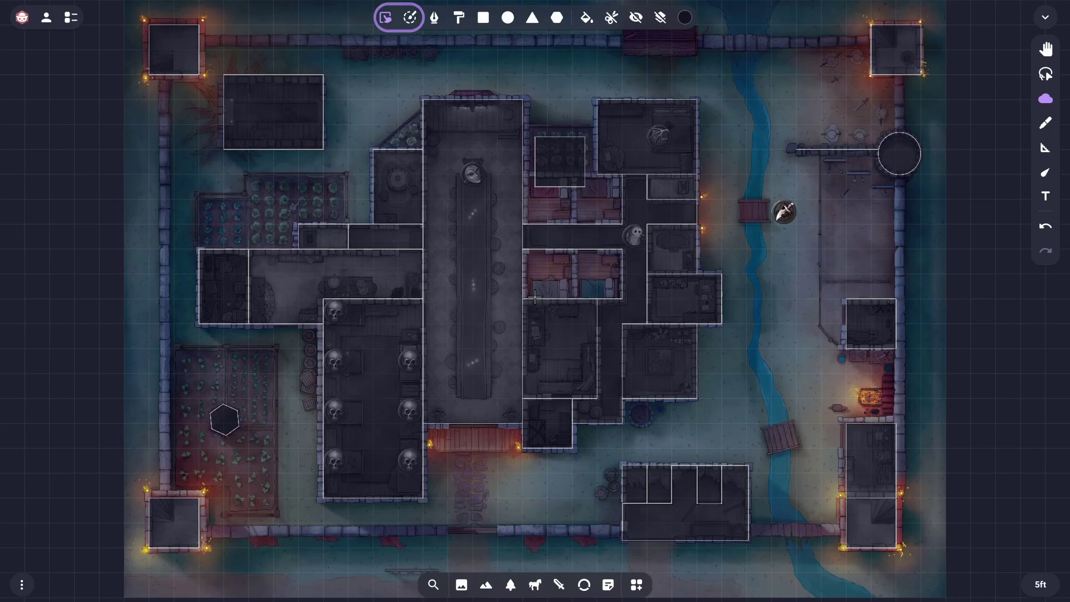
Step: Place square fog shapes over the four small bedrooms, and select the upper-left and lower-right ones together
{"action": "scroll", "coordinate": [559, 165], "scroll_direction": "up", "scroll_amount": 5}
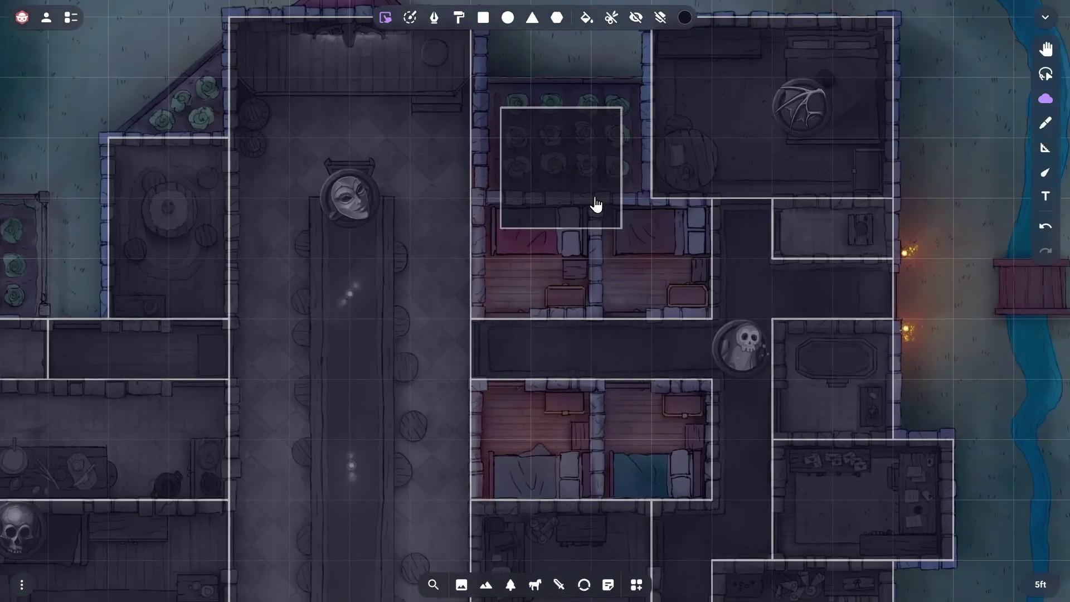
{"action": "left_click_drag", "start_coordinate": [595, 206], "coordinate": [639, 447]}
{"action": "left_click", "coordinate": [540, 279]}
{"action": "left_click", "coordinate": [657, 421], "text": "shift"}
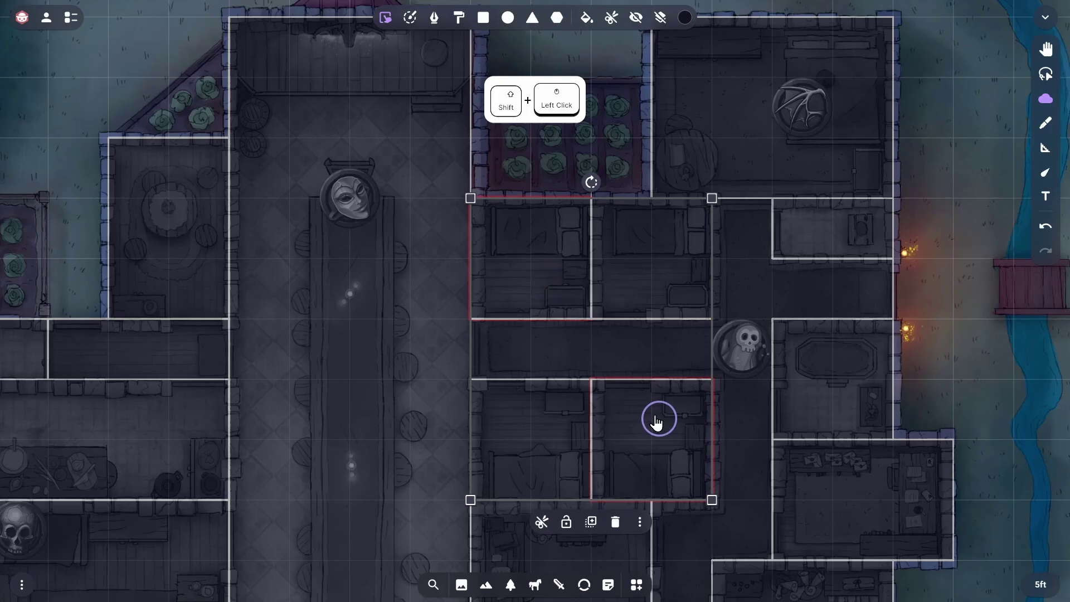
Step: Clear the bedroom selection, select the locked fog shape over the room southeast of the corridor, and deselect it
{"action": "left_click", "coordinate": [823, 351]}
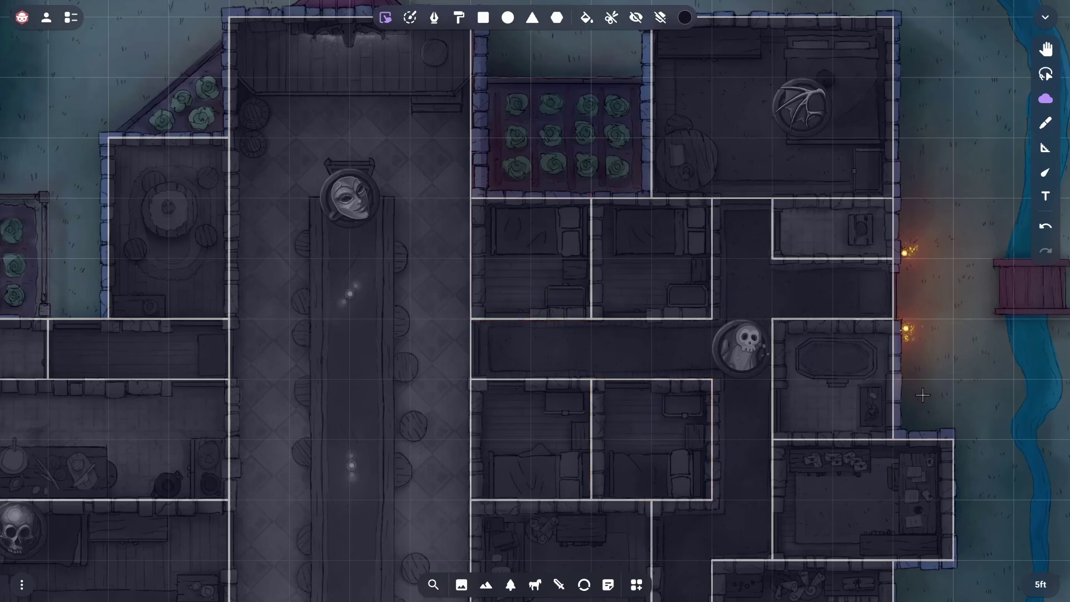
{"action": "left_click", "coordinate": [853, 509], "text": "ctrl"}
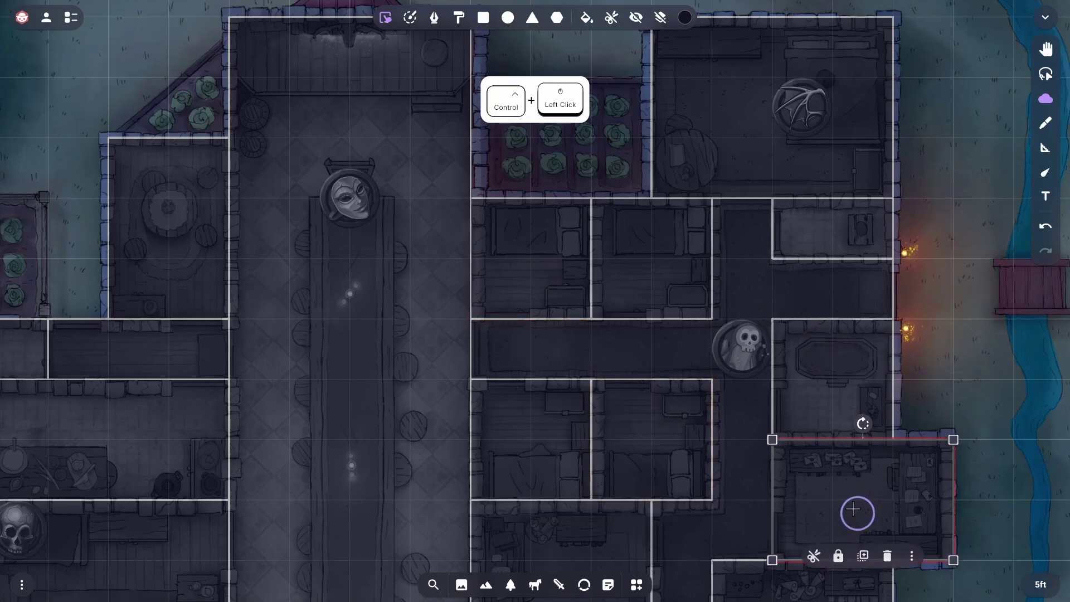
{"action": "left_click", "coordinate": [927, 417]}
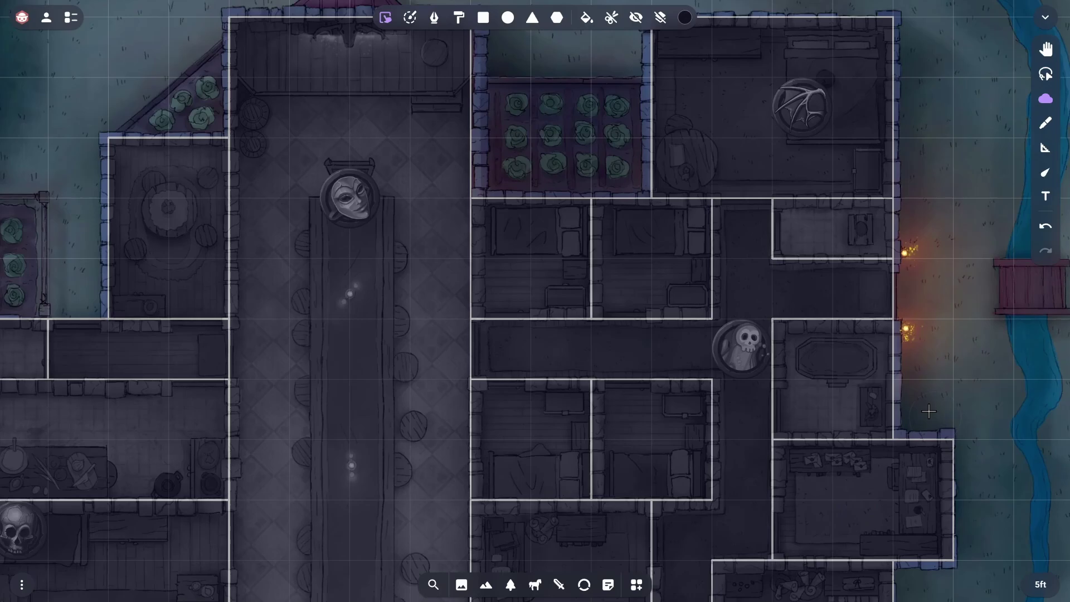
{"action": "key", "text": "ctrl+alt+r"}
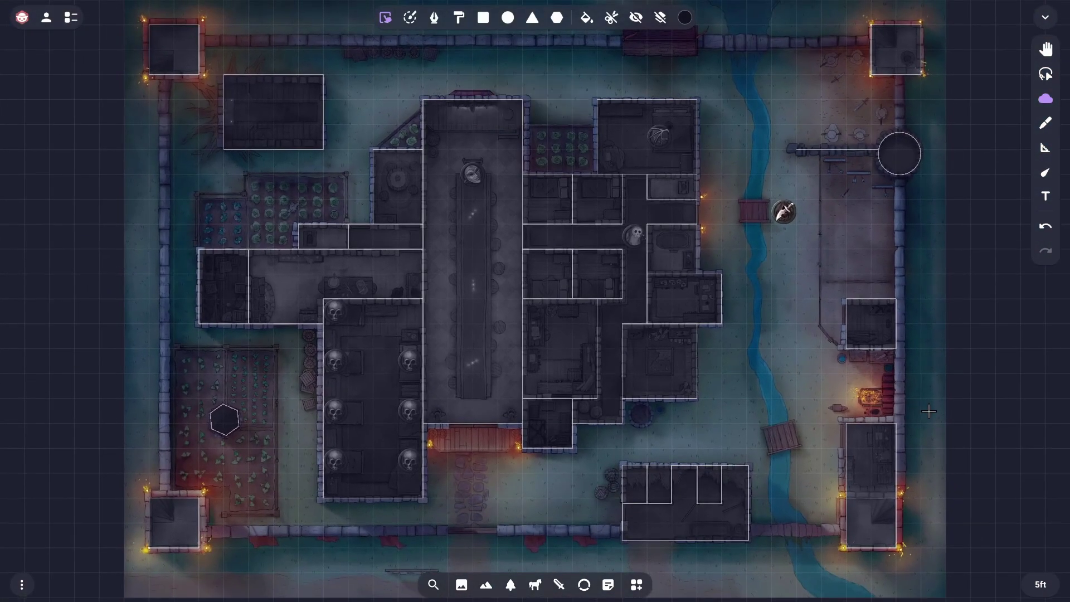
Step: Select all fog shapes on the map at once, clear that selection, and select the four small bedrooms' fog with Quick Selection
{"action": "key", "text": "ctrl+shift+a"}
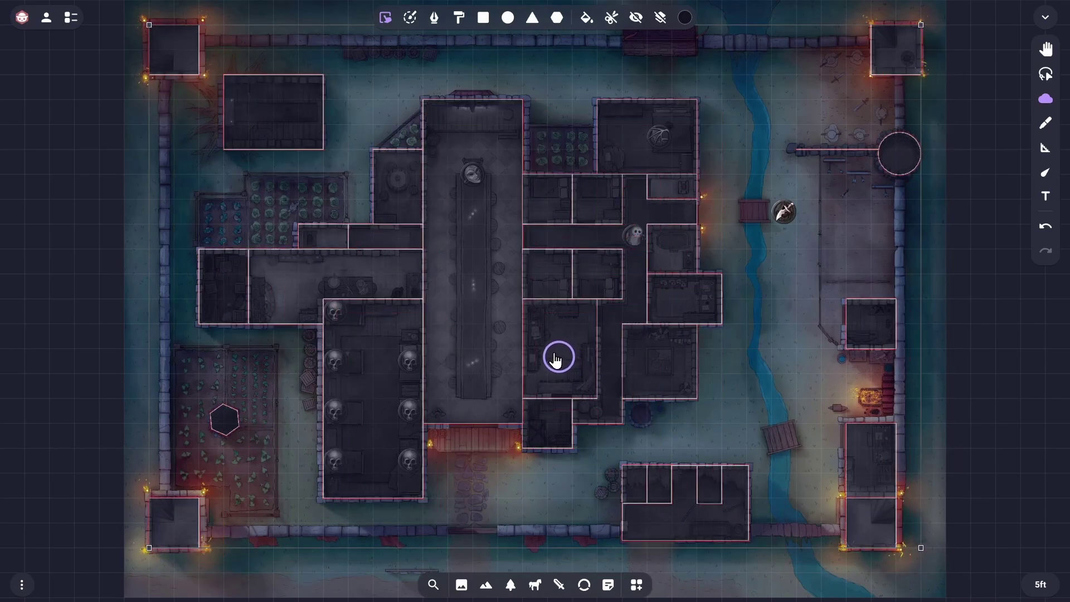
{"action": "key", "text": "Escape"}
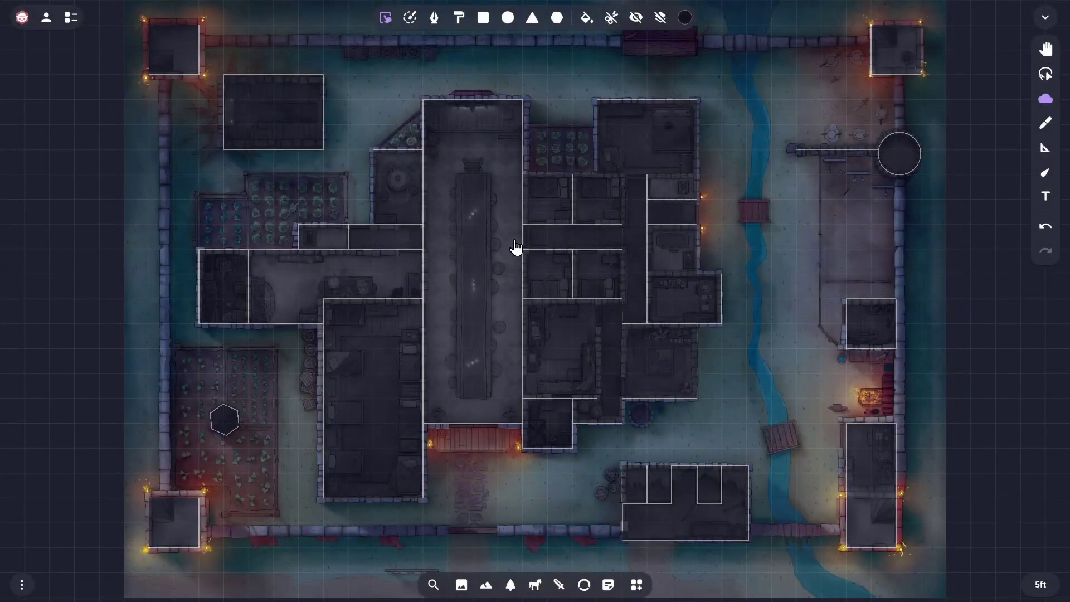
{"action": "left_click", "coordinate": [413, 19]}
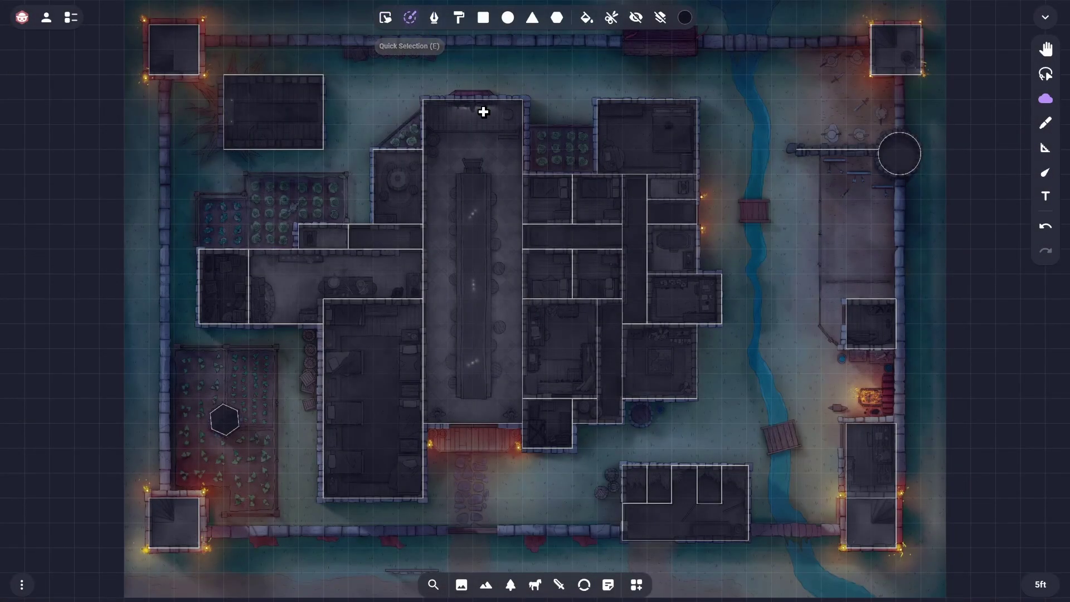
{"action": "left_click", "coordinate": [554, 207]}
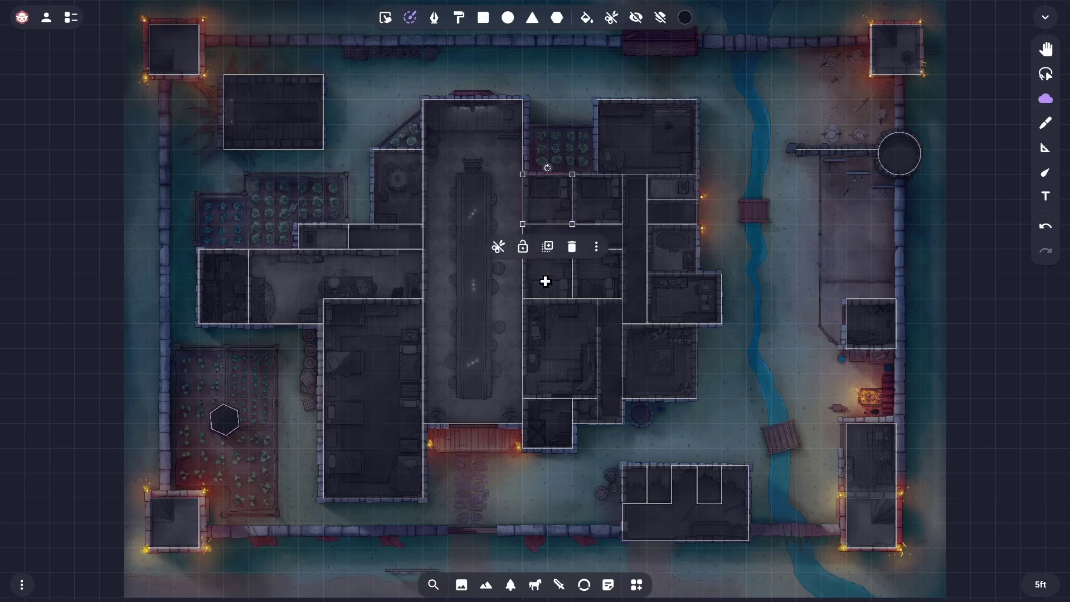
{"action": "mouse_move", "coordinate": [545, 281]}
{"action": "left_mouse_down"}
{"action": "mouse_move", "coordinate": [593, 253]}
{"action": "mouse_move", "coordinate": [595, 210]}
{"action": "mouse_move", "coordinate": [554, 211]}
{"action": "left_mouse_up"}
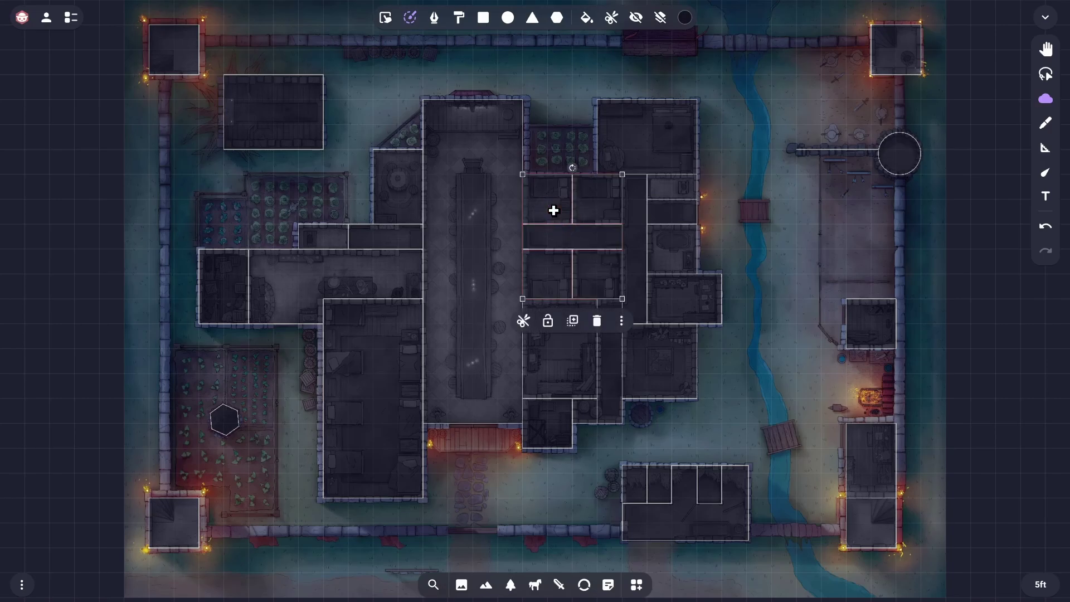
{"action": "left_click", "coordinate": [450, 247]}
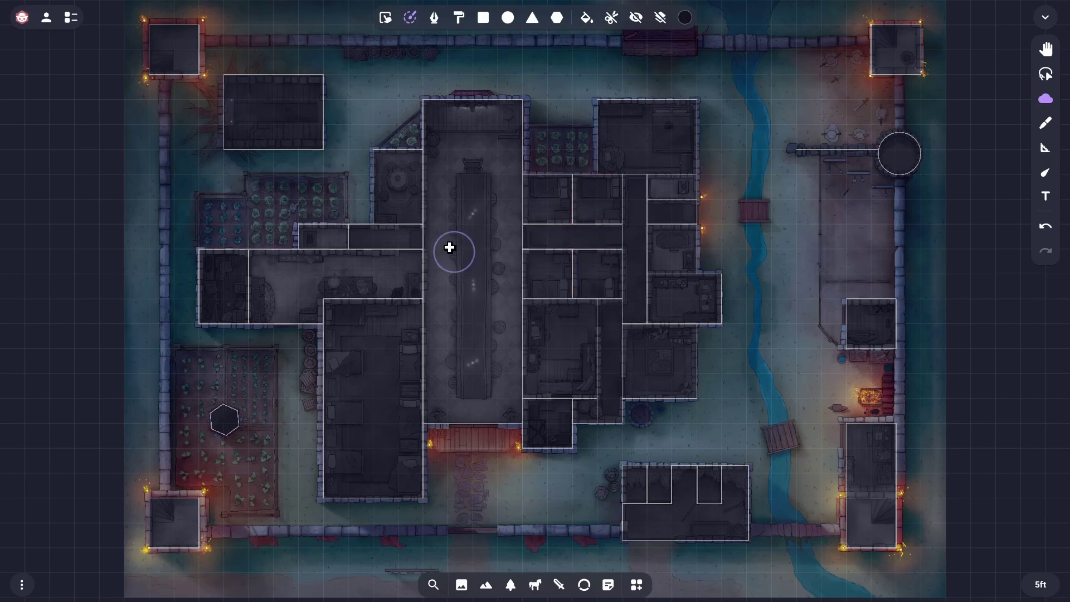
Step: Cut the fog over the lower-left and both upper bedrooms, and sweep a Quick Selection down along the connecting corridor shapes
{"action": "key", "text": "alt"}
{"action": "left_click", "coordinate": [545, 279], "text": "alt"}
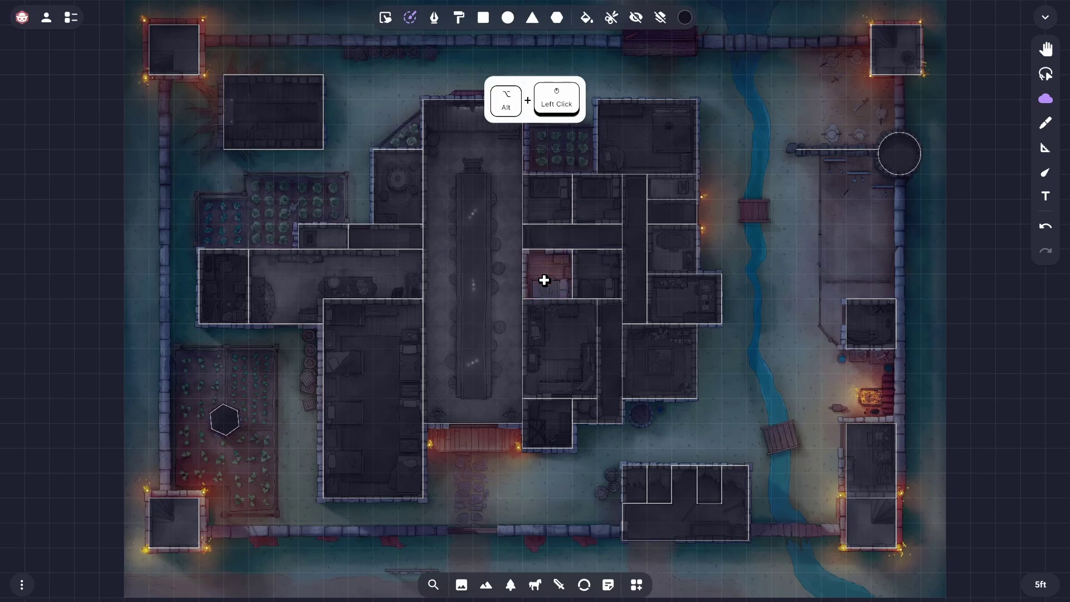
{"action": "left_click", "coordinate": [544, 205], "text": "alt"}
{"action": "left_click_drag", "start_coordinate": [545, 205], "coordinate": [592, 205]}
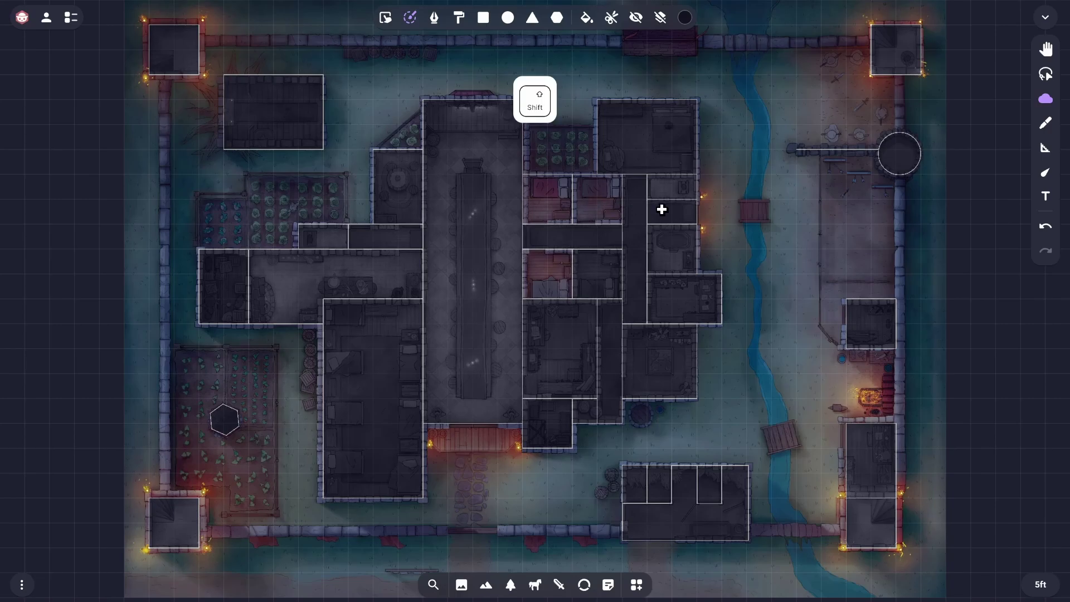
{"action": "mouse_move", "coordinate": [661, 208]}
{"action": "left_mouse_down"}
{"action": "mouse_move", "coordinate": [634, 210]}
{"action": "mouse_move", "coordinate": [614, 233]}
{"action": "mouse_move", "coordinate": [633, 253]}
{"action": "mouse_move", "coordinate": [611, 319]}
{"action": "mouse_move", "coordinate": [604, 404]}
{"action": "mouse_move", "coordinate": [587, 411]}
{"action": "left_mouse_up"}
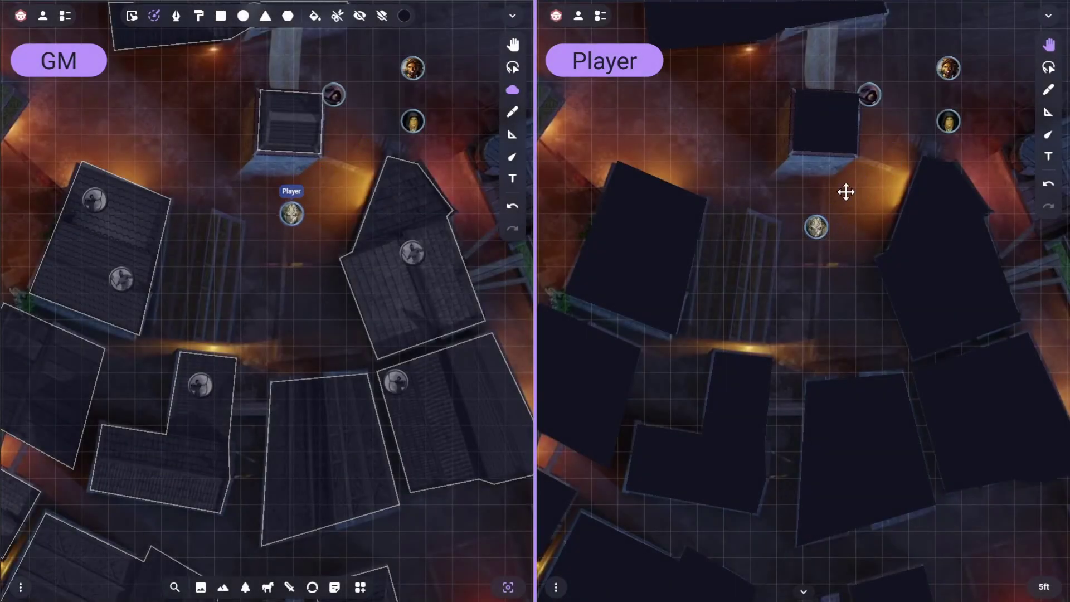
Step: Move two character tokens toward the eastern building in the player view, and cut that building's fog in the GM view
{"action": "left_click_drag", "start_coordinate": [869, 97], "coordinate": [871, 149]}
{"action": "left_click_drag", "start_coordinate": [948, 72], "coordinate": [938, 180]}
{"action": "left_click", "coordinate": [419, 212], "text": "alt"}
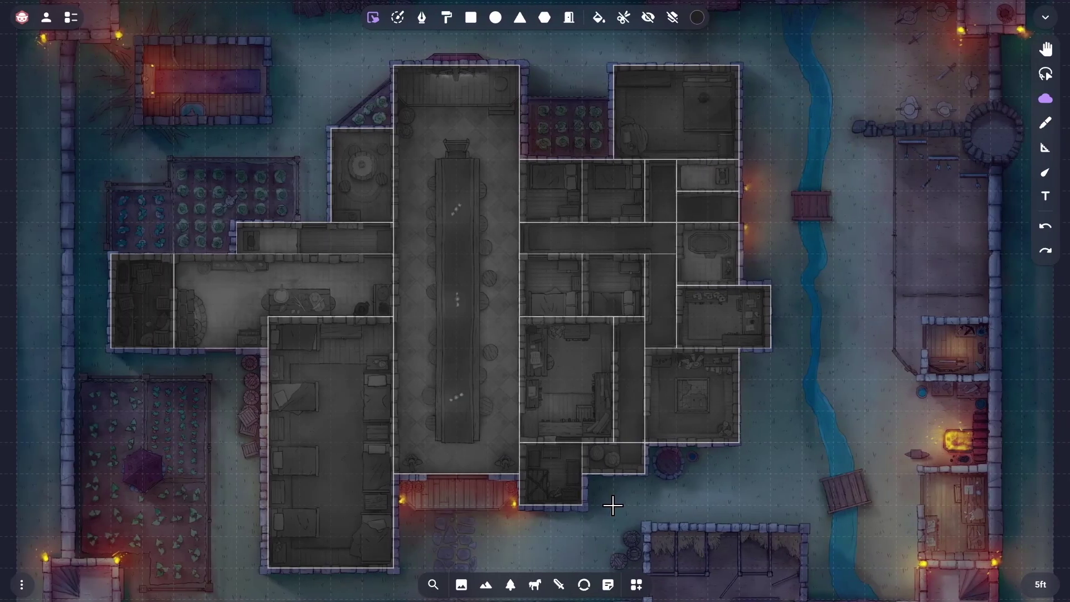
Step: Select the connected corridor fog shapes and the small room at their northeast end, and join them into one shape
{"action": "left_click", "coordinate": [626, 471]}
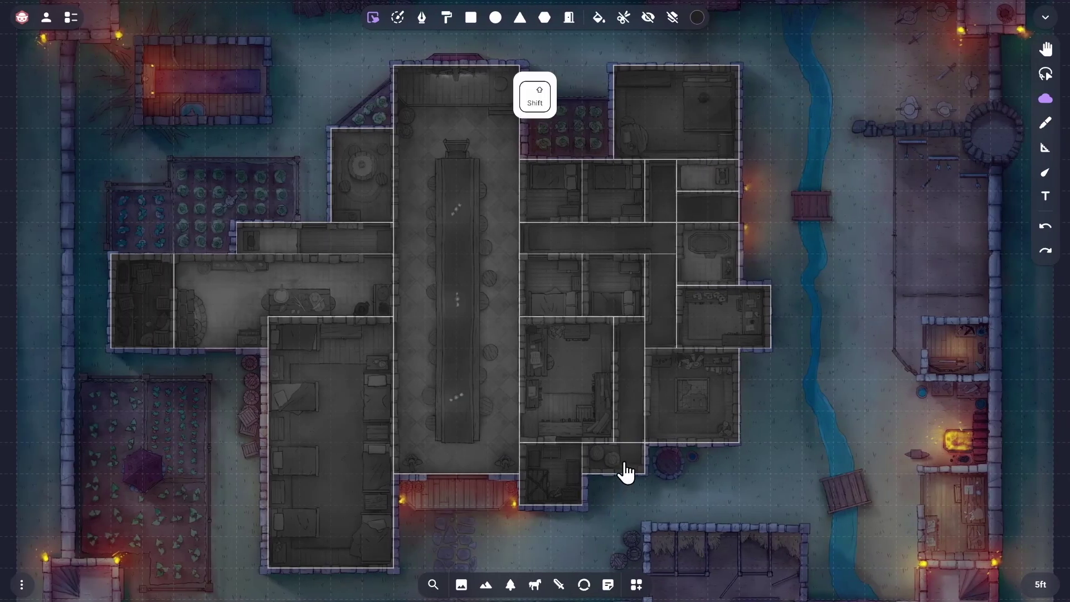
{"action": "left_click", "coordinate": [633, 423], "text": "shift"}
{"action": "left_click", "coordinate": [660, 301], "text": "shift"}
{"action": "left_click", "coordinate": [668, 238], "text": "shift"}
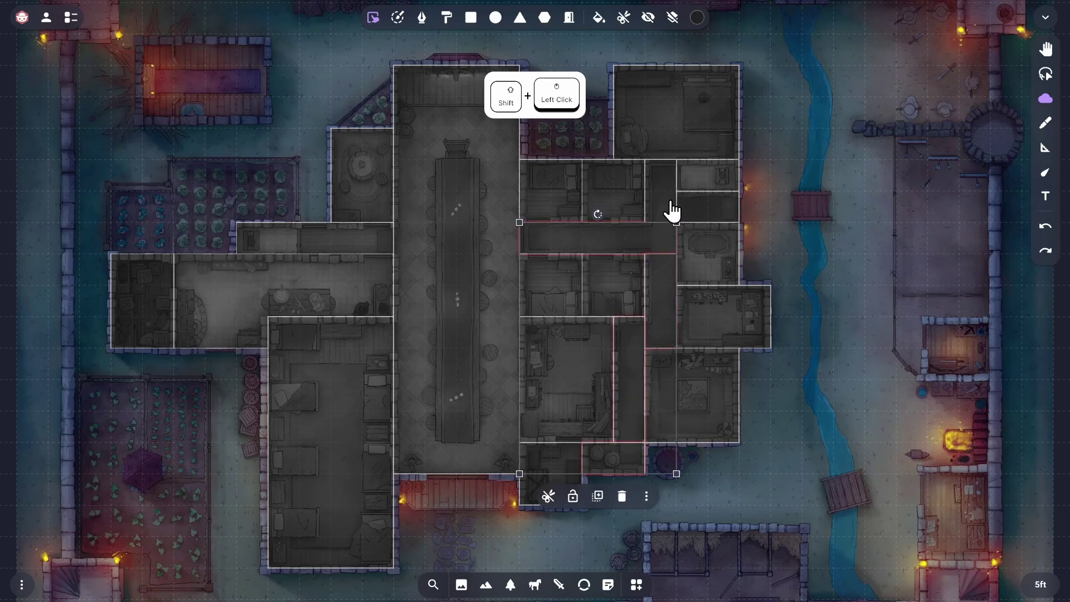
{"action": "left_click", "coordinate": [671, 210], "text": "shift"}
{"action": "left_click", "coordinate": [702, 215], "text": "shift"}
{"action": "left_click", "coordinate": [678, 497]}
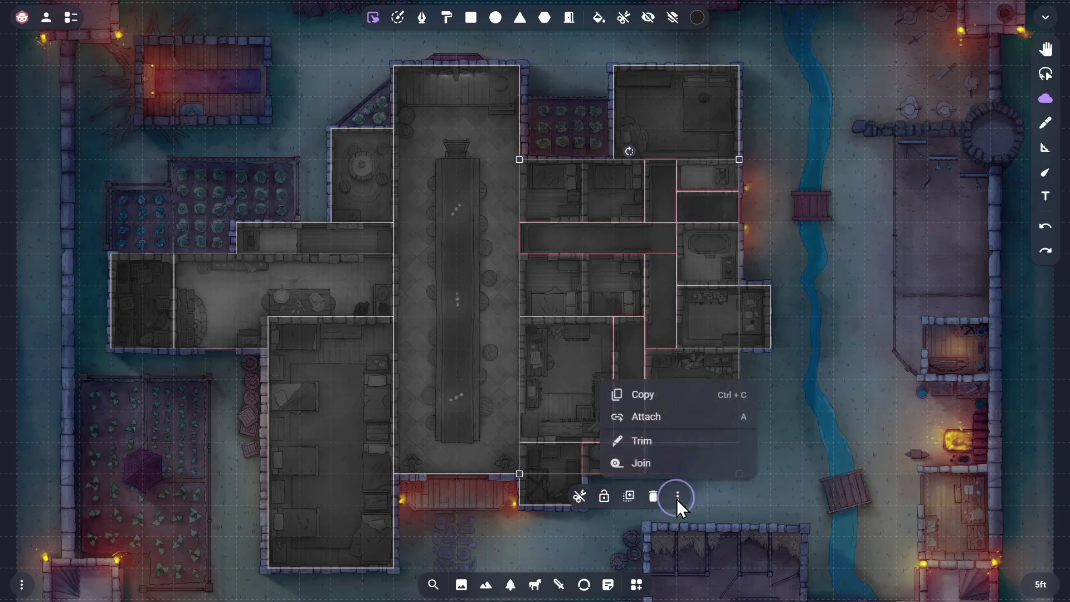
{"action": "left_click", "coordinate": [669, 466]}
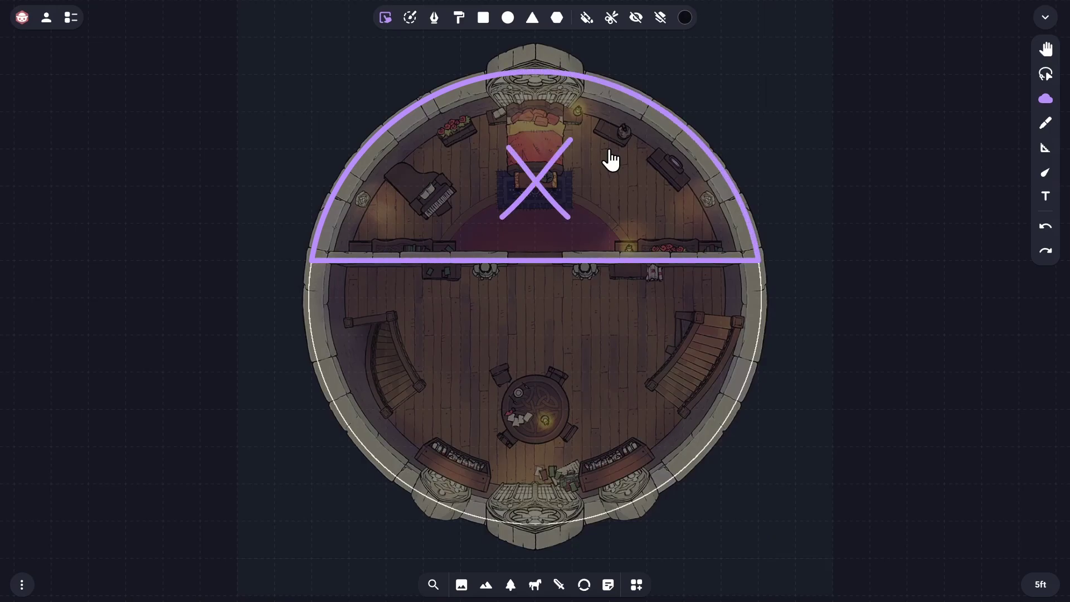
Step: Cut the circular fog shape over the round room and enable multilayer overlap for the fog
{"action": "left_click", "coordinate": [611, 160]}
{"action": "key", "text": "h"}
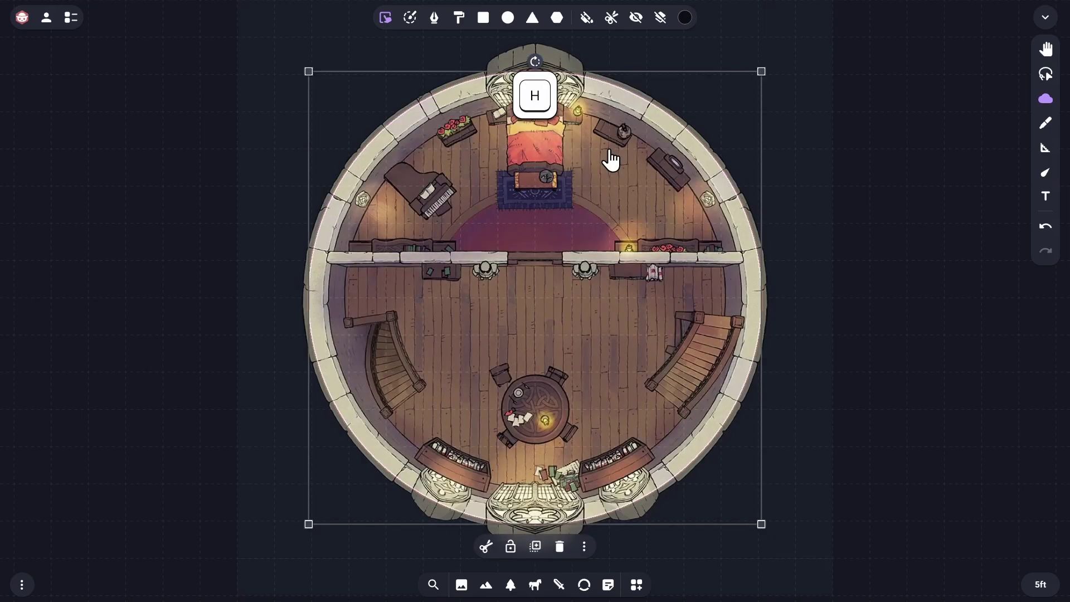
{"action": "left_click", "coordinate": [659, 22]}
Step: Trim away the upper half of the circular fog shape using a drawn fog rectangle, and delete the rectangle
{"action": "left_click", "coordinate": [483, 19]}
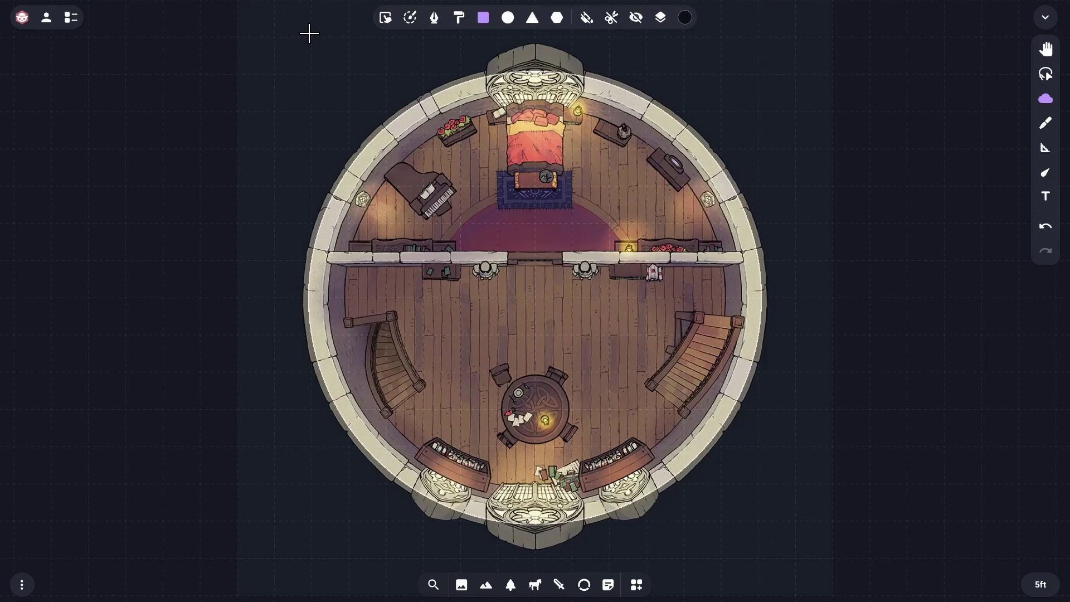
{"action": "left_click_drag", "start_coordinate": [271, 37], "coordinate": [795, 261]}
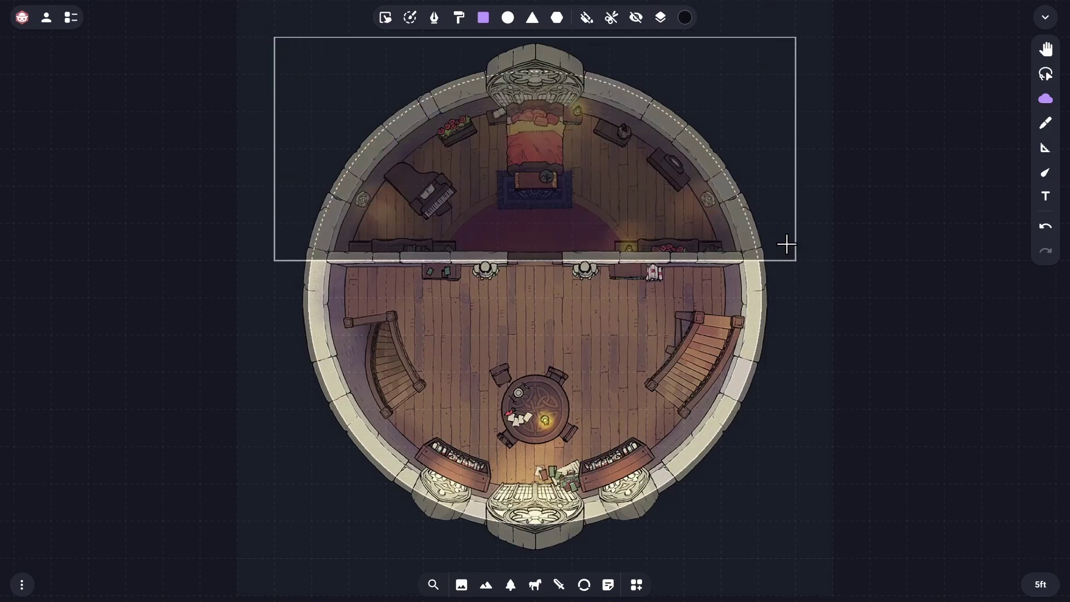
{"action": "key", "text": "ctrl+a"}
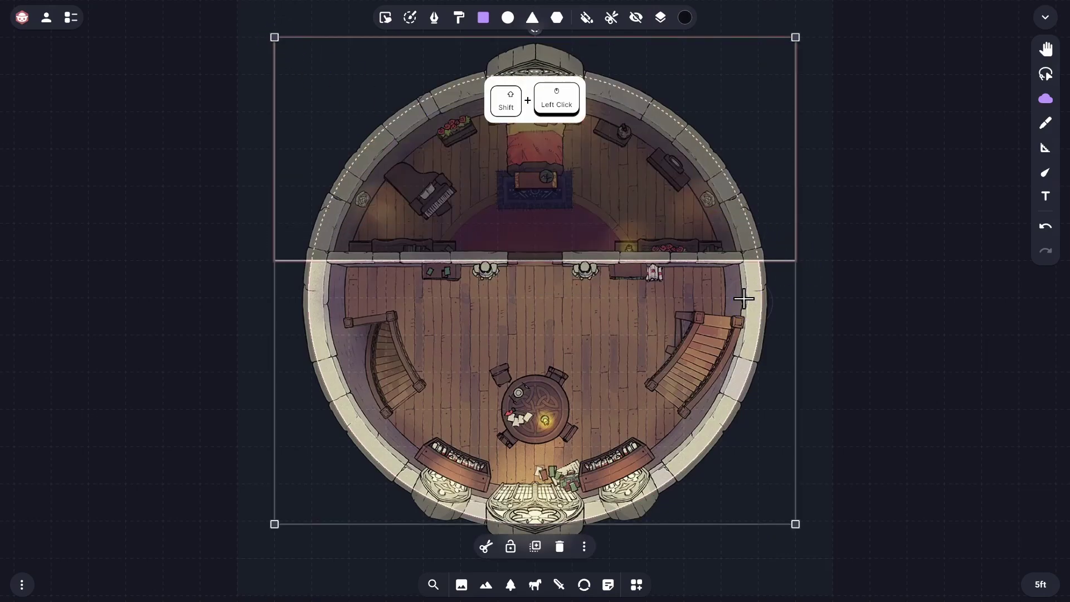
{"action": "left_click", "coordinate": [584, 547]}
{"action": "left_click", "coordinate": [574, 470]}
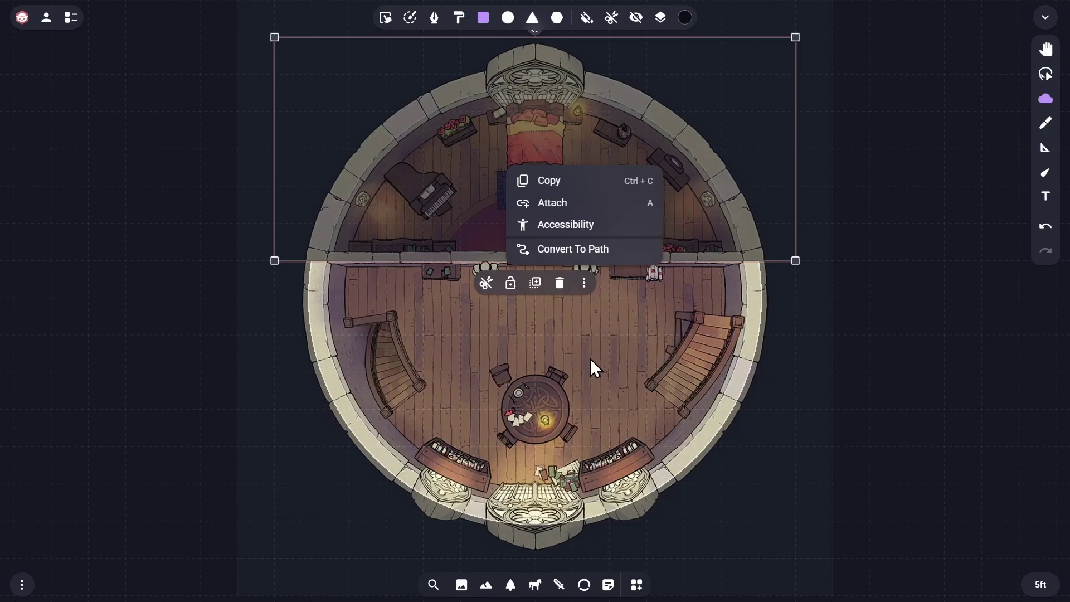
{"action": "left_click", "coordinate": [560, 282]}
Step: Toggle the cut of the lower-half fog shape off and back on
{"action": "left_click", "coordinate": [564, 342]}
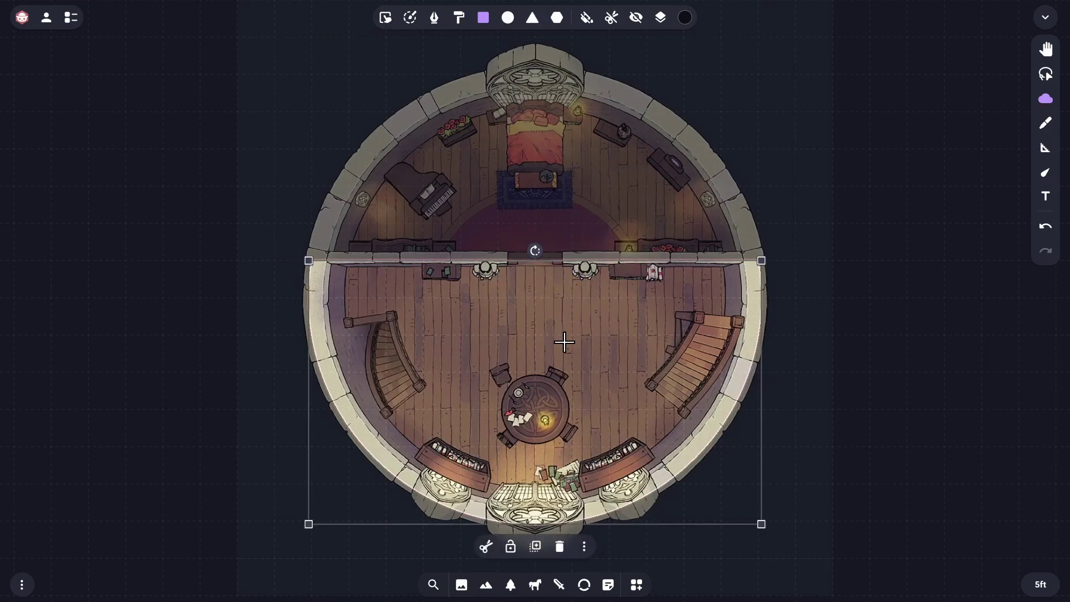
{"action": "key", "text": "h"}
{"action": "key", "text": "h"}
Step: Draw a small fog rectangle over the round room's northwest edge and move it to overlap the west side of the lower half
{"action": "left_click_drag", "start_coordinate": [274, 74], "coordinate": [422, 243]}
{"action": "left_click", "coordinate": [386, 18]}
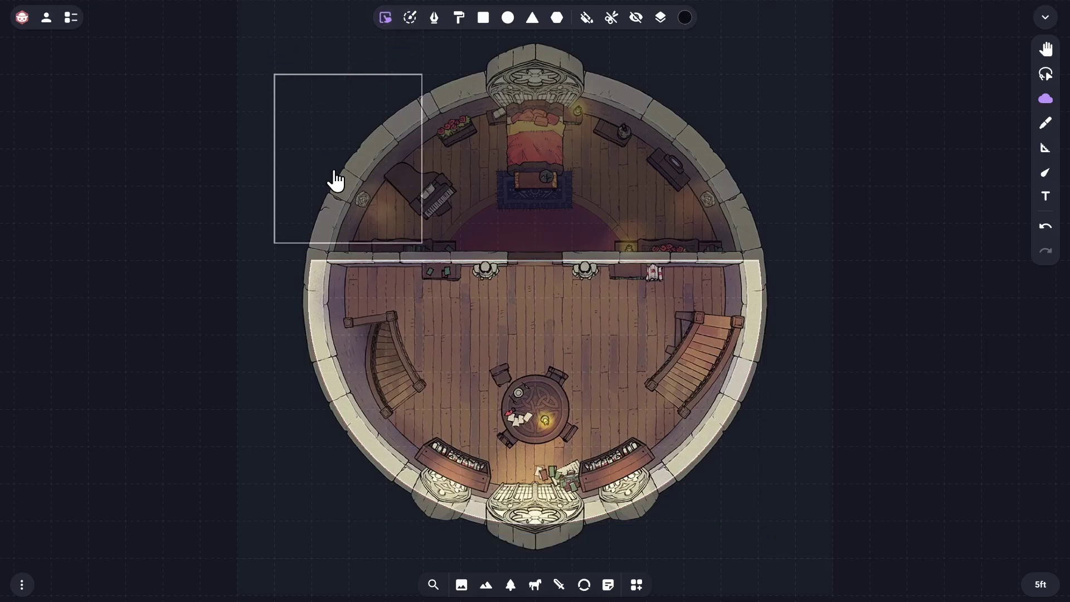
{"action": "left_click_drag", "start_coordinate": [336, 181], "coordinate": [300, 320]}
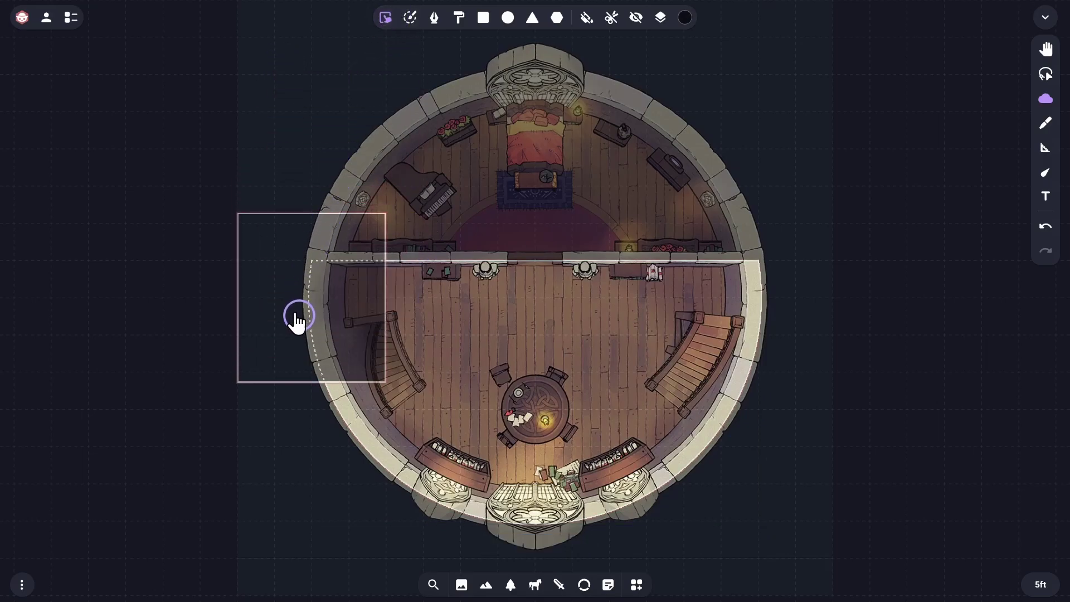
Step: Reorder Fog Path above Fog Rectangle in the Outliner's fog list, and delete the fog rectangle
{"action": "left_click", "coordinate": [70, 18]}
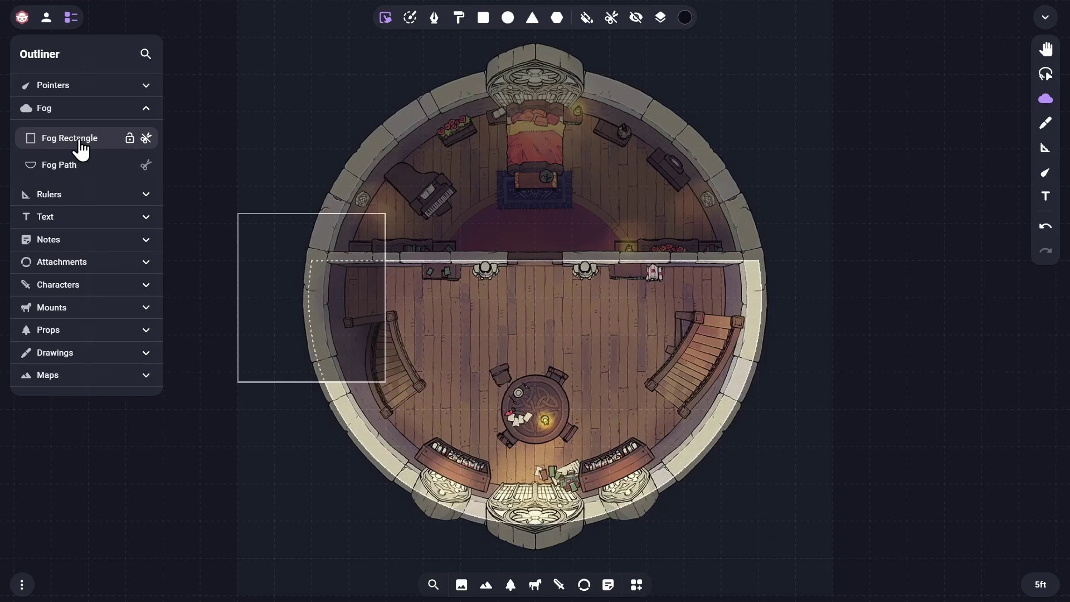
{"action": "left_click", "coordinate": [73, 165]}
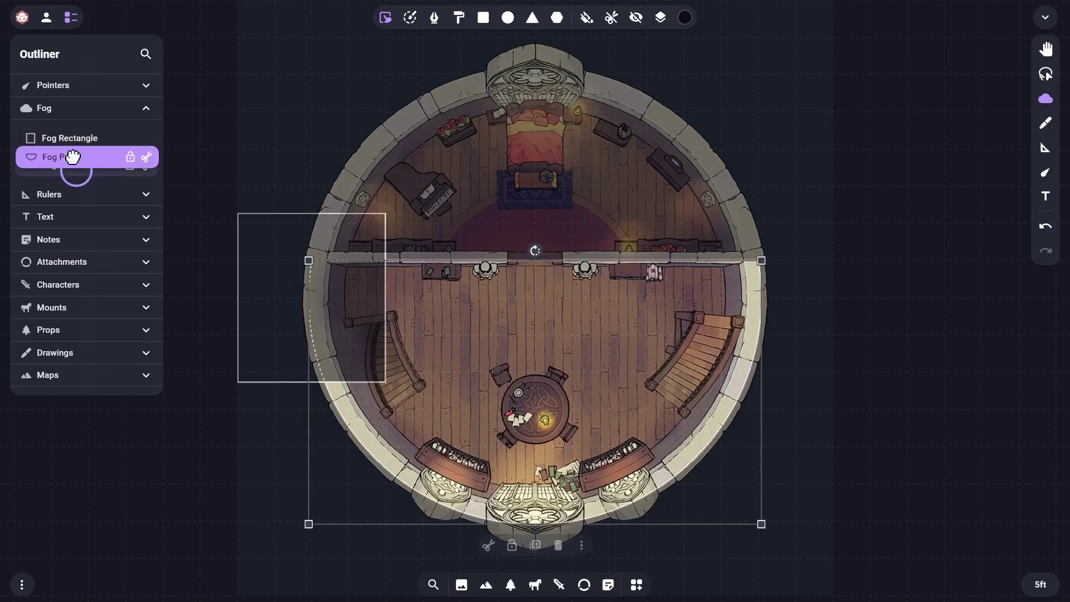
{"action": "left_click_drag", "start_coordinate": [74, 165], "coordinate": [75, 139]}
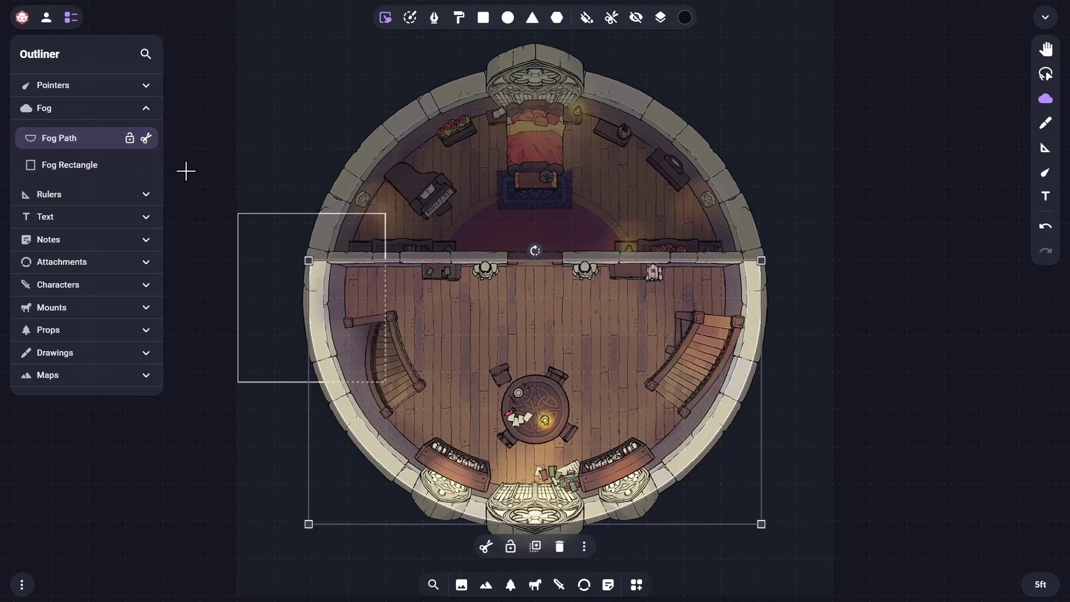
{"action": "left_click", "coordinate": [297, 282]}
{"action": "left_click", "coordinate": [337, 408]}
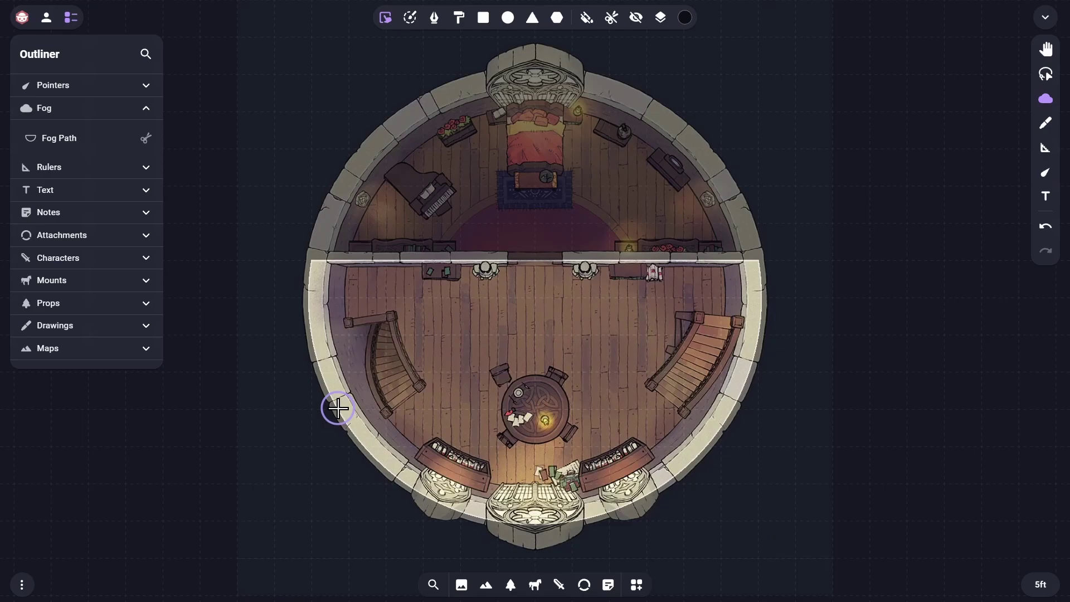
Step: Select the lower-half fog path and open its additional options
{"action": "left_click", "coordinate": [440, 394]}
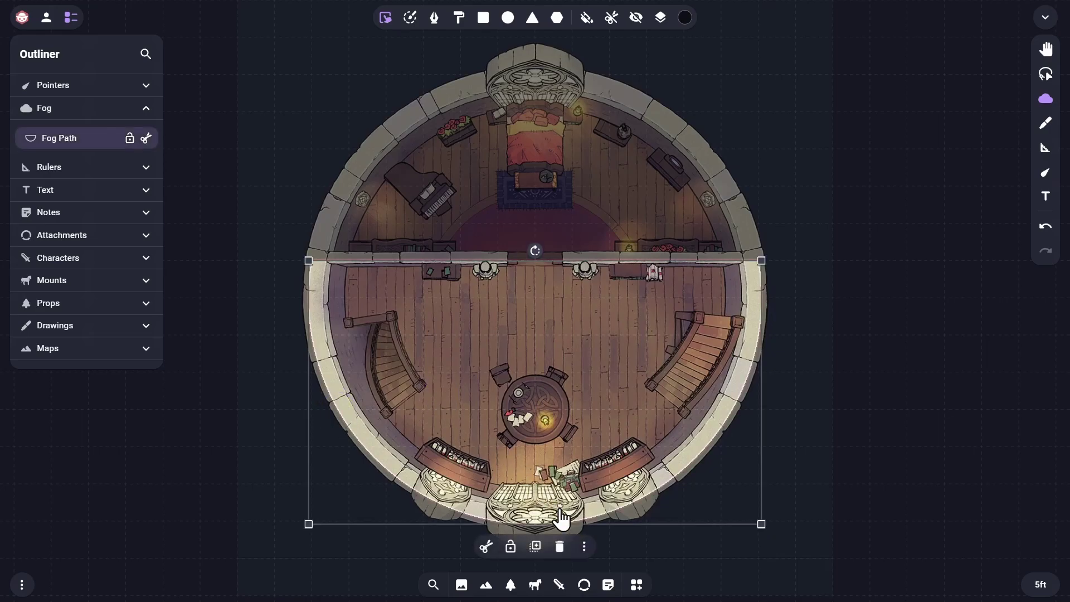
{"action": "left_click", "coordinate": [583, 546]}
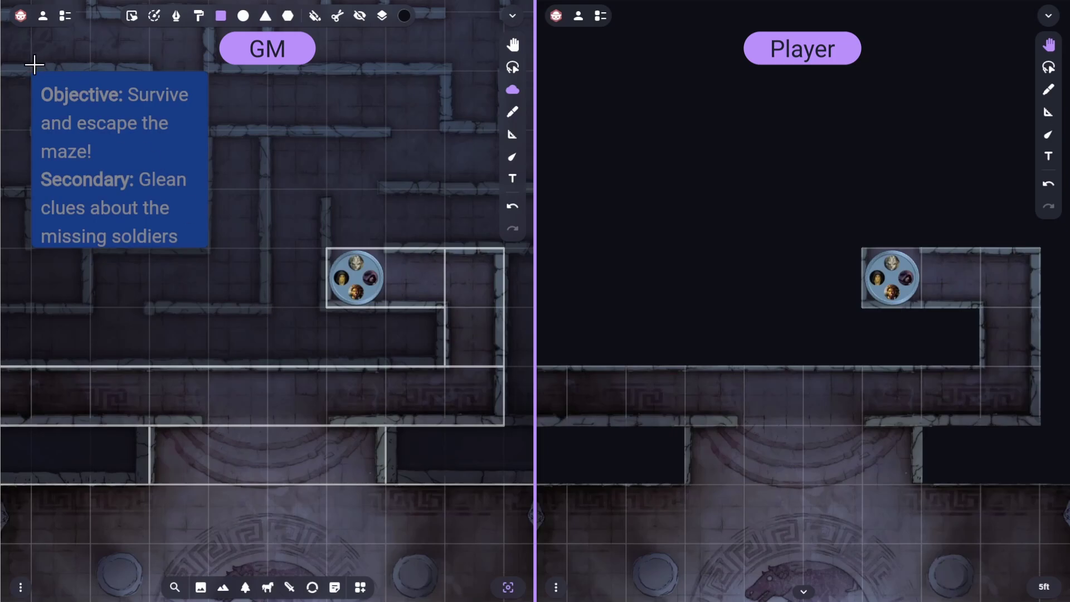
Step: Draw a cut fog rectangle exactly over the blue objective note and attach the rectangle to the note
{"action": "left_click_drag", "start_coordinate": [34, 65], "coordinate": [208, 247]}
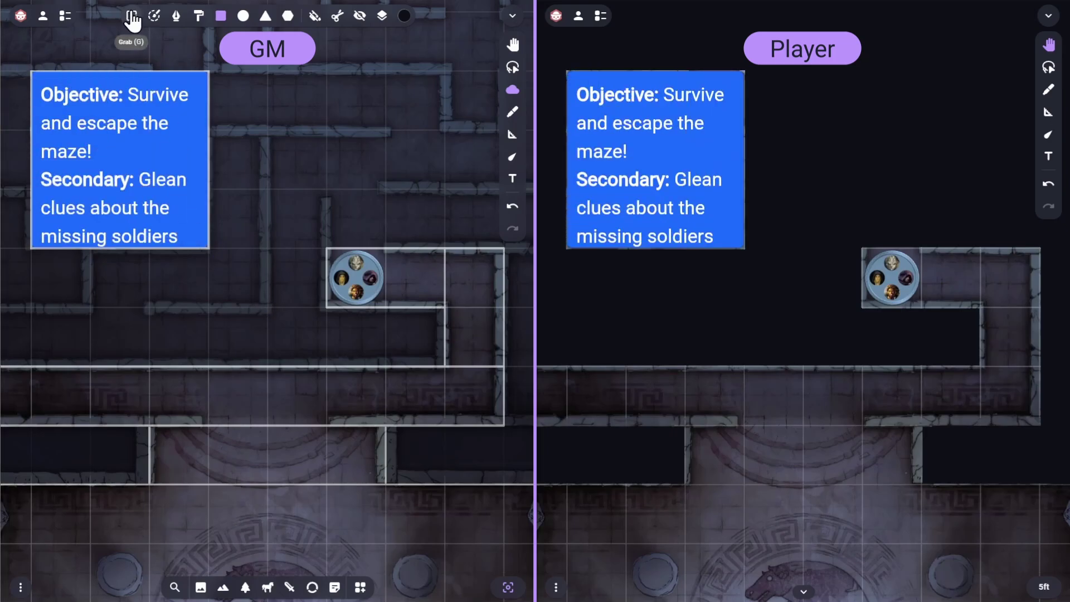
{"action": "left_click", "coordinate": [132, 16]}
{"action": "left_click", "coordinate": [148, 174]}
{"action": "left_click", "coordinate": [162, 268]}
{"action": "left_click", "coordinate": [144, 212]}
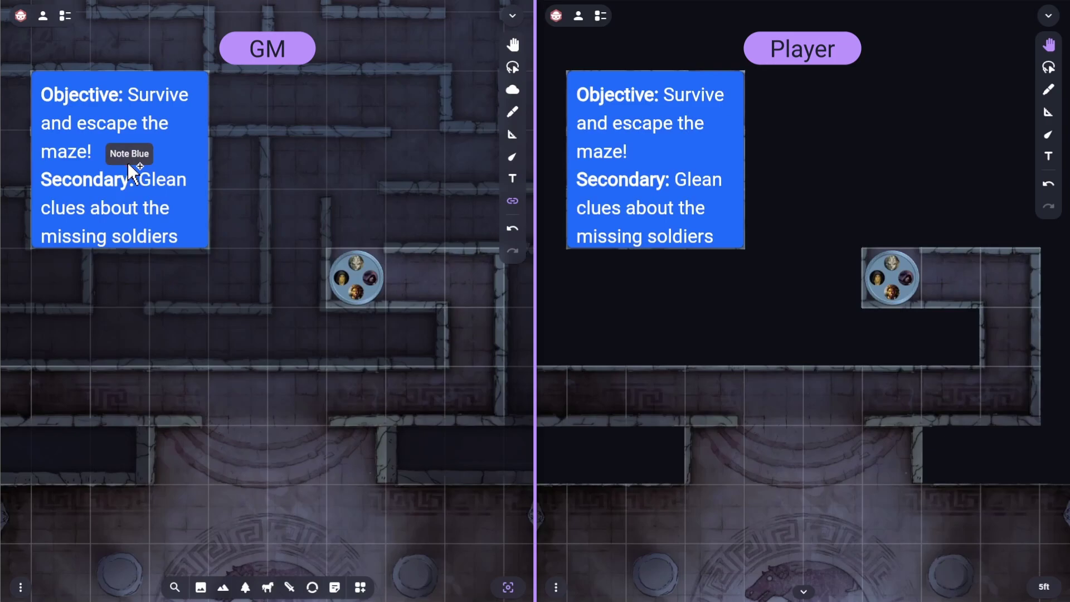
{"action": "left_click", "coordinate": [132, 173]}
Step: Move the blue note slightly up and to the right in the player view, and hide it in the GM view
{"action": "left_click_drag", "start_coordinate": [666, 177], "coordinate": [678, 125]}
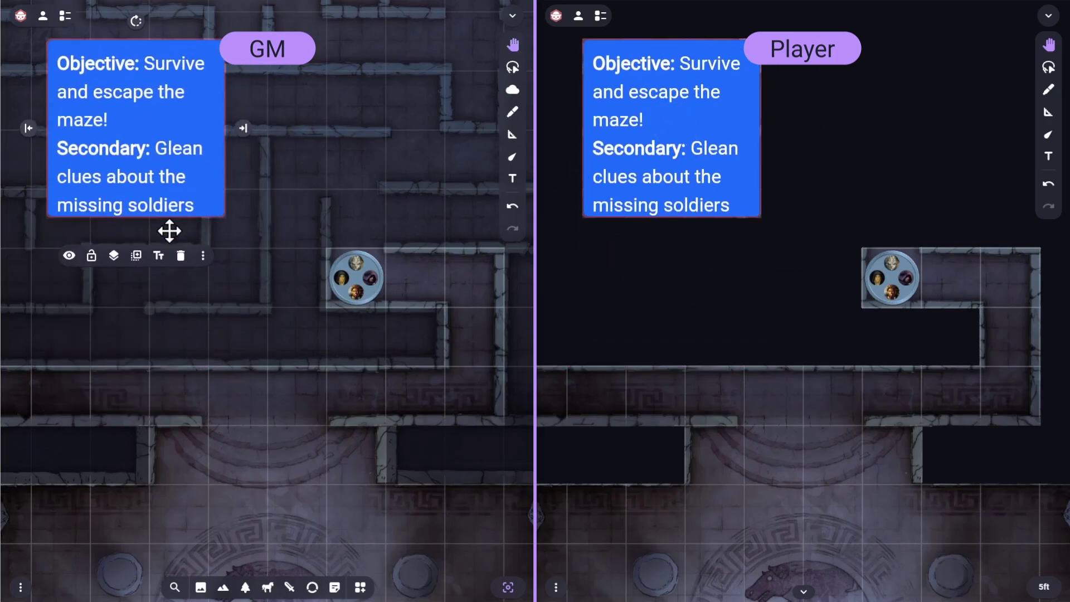
{"action": "left_click", "coordinate": [70, 257]}
{"action": "left_click", "coordinate": [138, 332]}
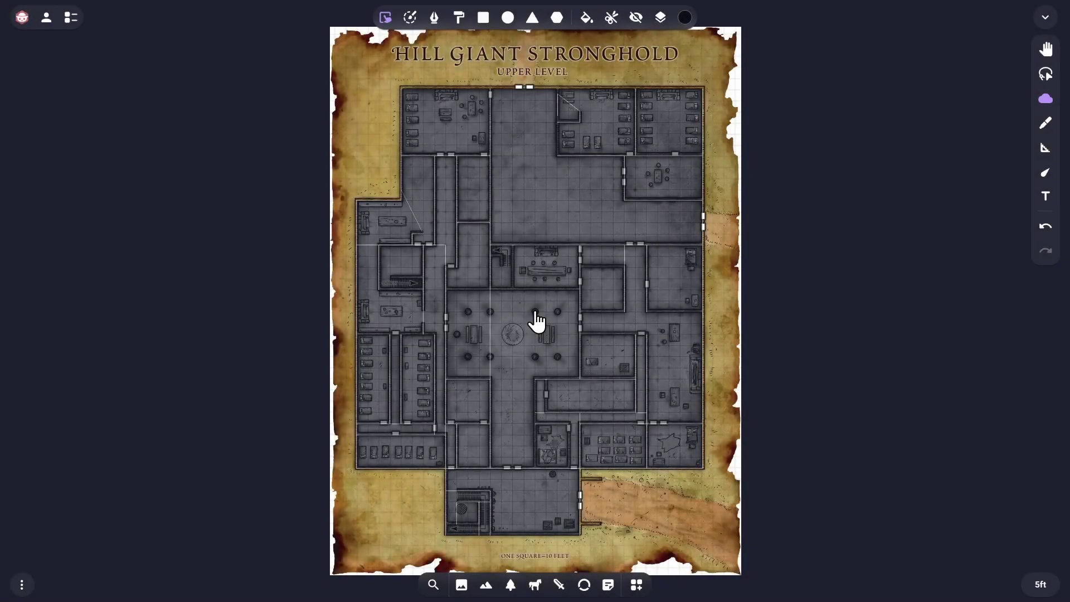
Step: Select all fog shapes on the Hill Giant Stronghold map and attach them to the Stronghold (upper) map
{"action": "key", "text": "ctrl+shift+a"}
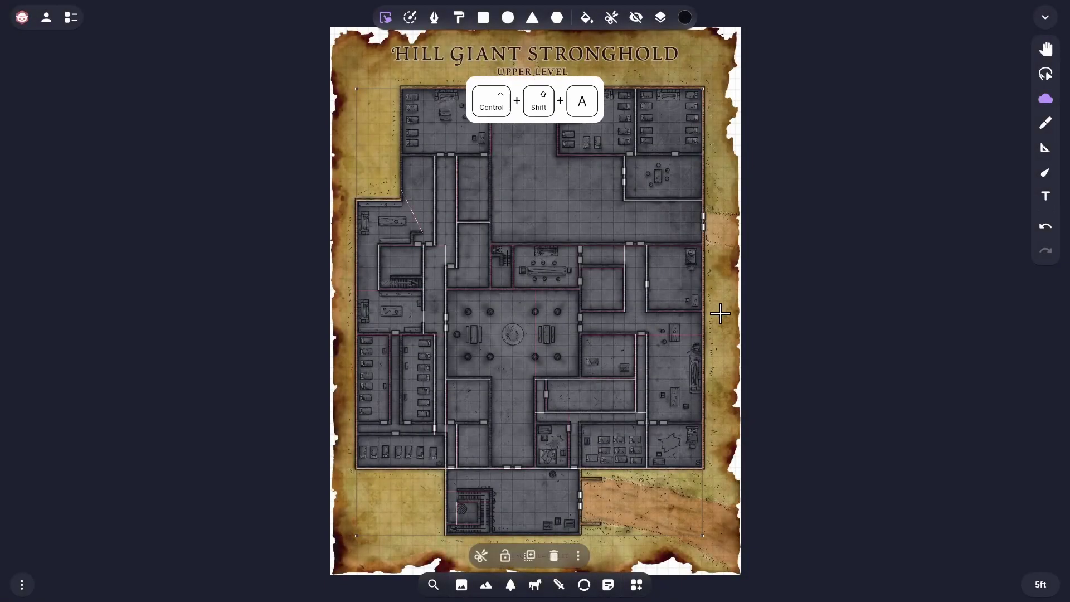
{"action": "left_click", "coordinate": [577, 557]}
{"action": "left_click", "coordinate": [564, 478]}
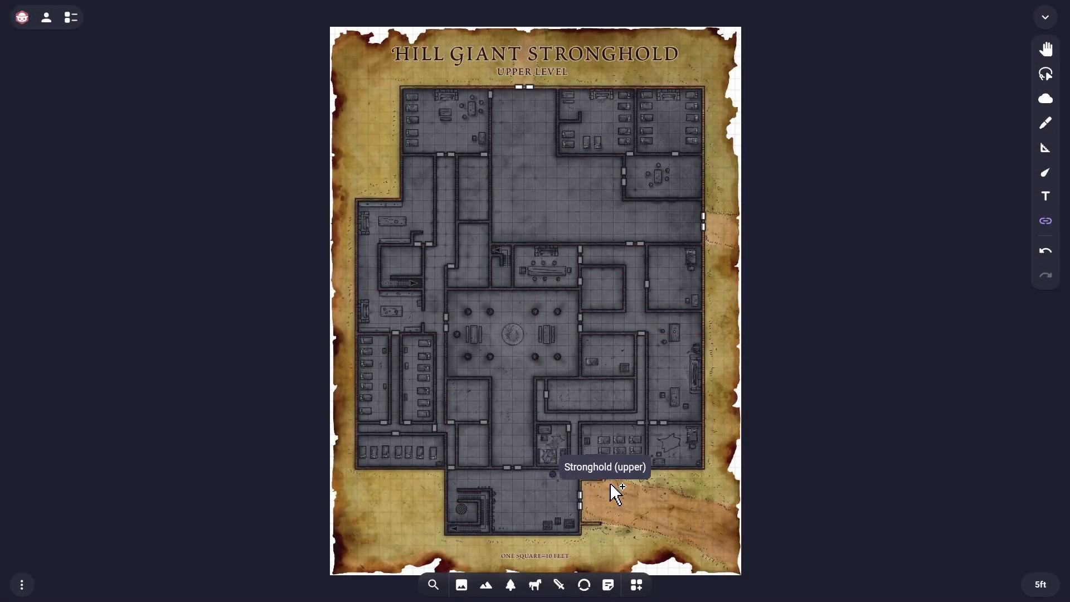
{"action": "left_click", "coordinate": [661, 524]}
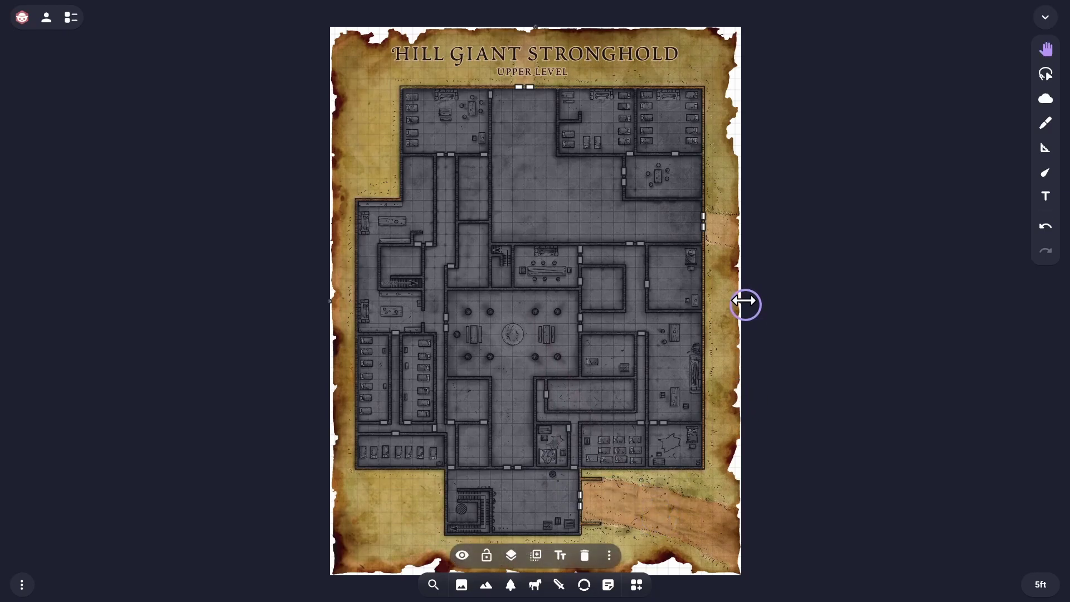
Step: Stretch the Hill Giant Stronghold map wider and inspect its attached fog up close with the fog tool active
{"action": "left_click_drag", "start_coordinate": [745, 301], "coordinate": [947, 302]}
{"action": "left_click", "coordinate": [1046, 99]}
{"action": "scroll", "coordinate": [588, 368], "scroll_direction": "up", "scroll_amount": 4}
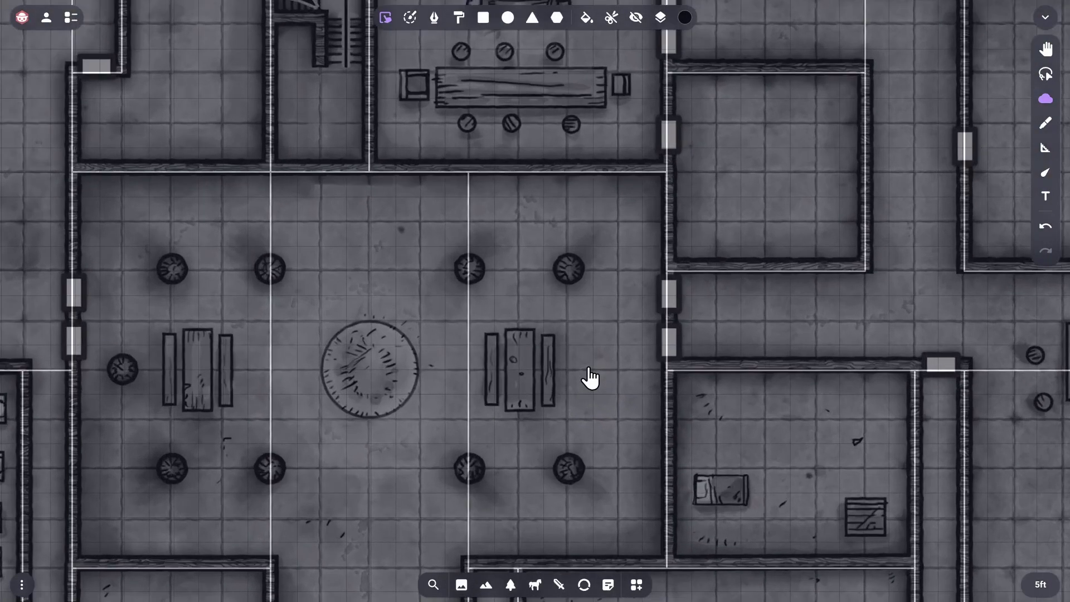
{"action": "scroll", "coordinate": [590, 379], "scroll_direction": "up", "scroll_amount": 1}
{"action": "key", "text": "ctrl+shift+b"}
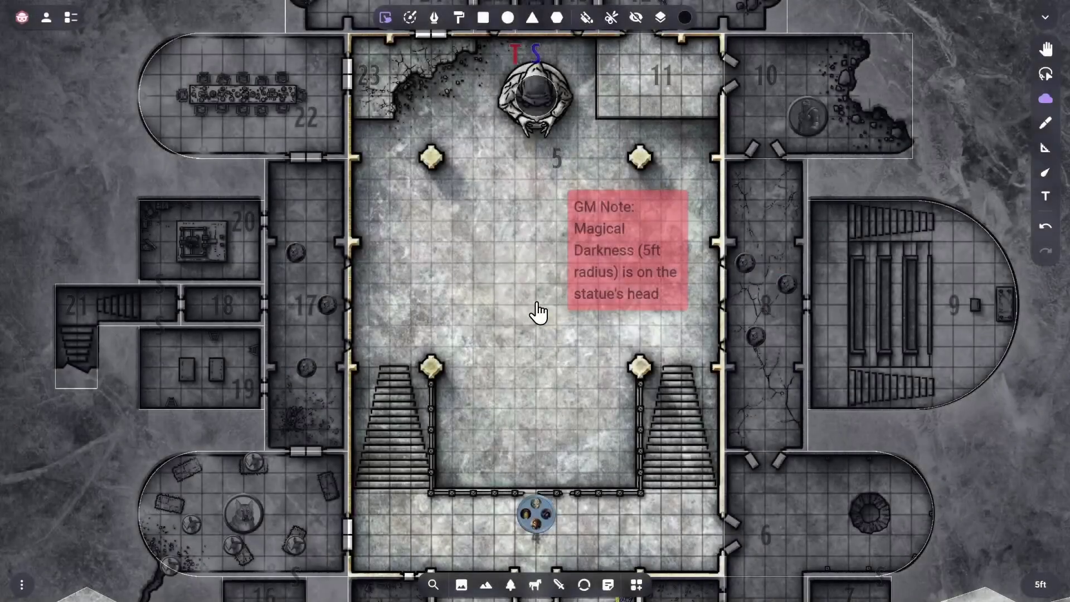
Step: Name the fog circle on the statue's head "Neferon's darkness" in its accessibility settings
{"action": "left_click", "coordinate": [536, 92]}
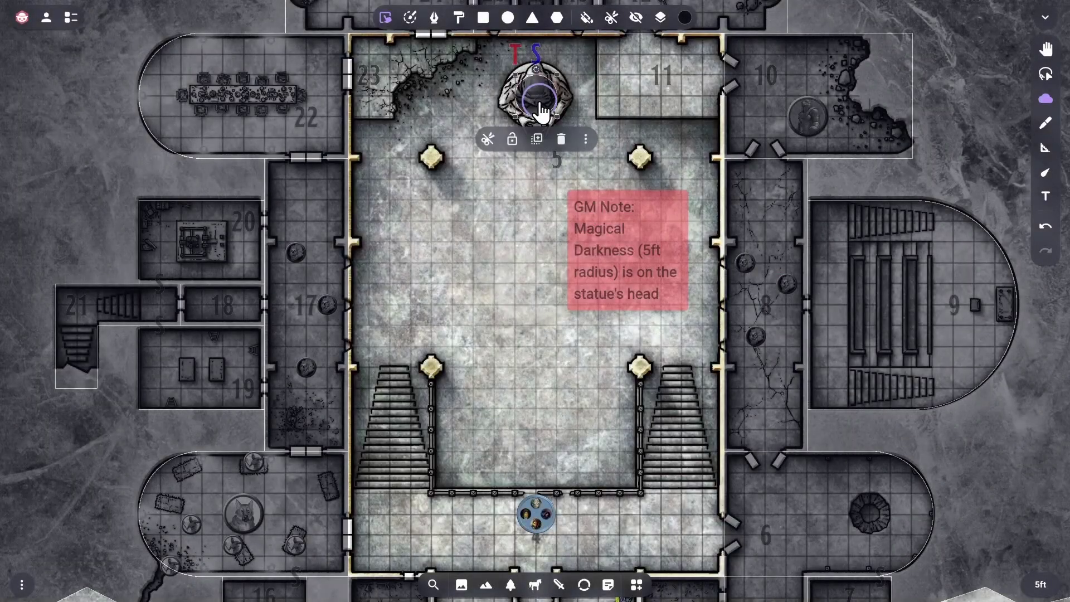
{"action": "left_click", "coordinate": [586, 138]}
{"action": "left_click", "coordinate": [567, 80]}
{"action": "left_click", "coordinate": [510, 287]}
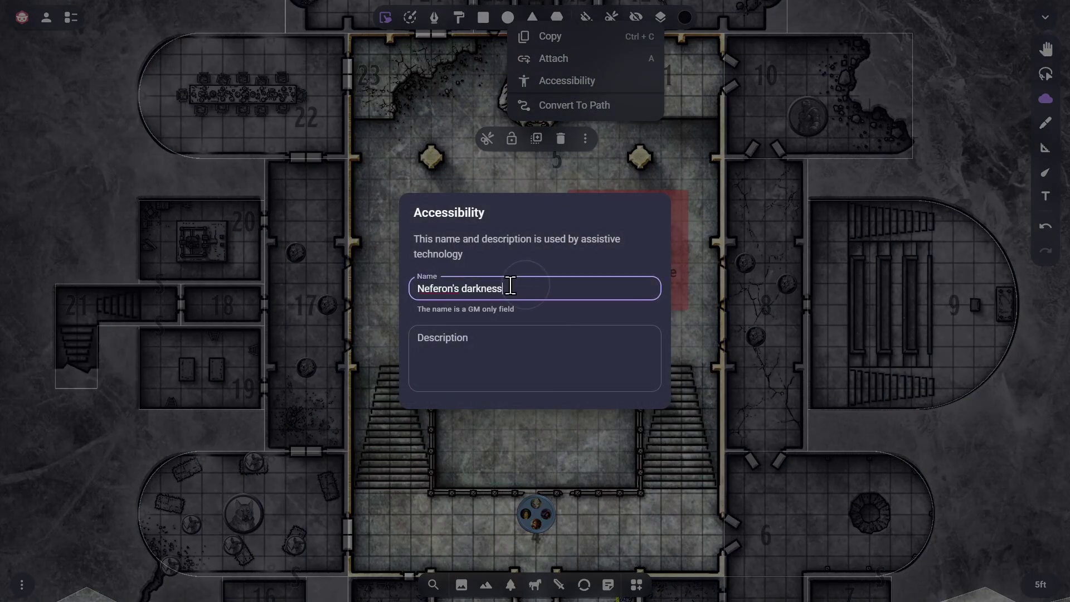
{"action": "left_click", "coordinate": [389, 304]}
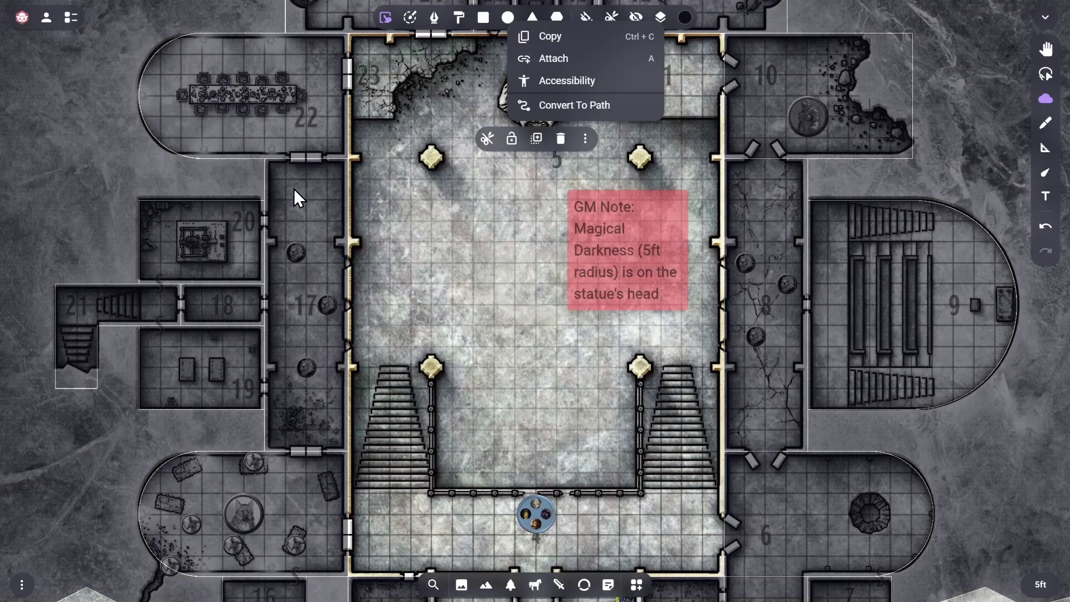
Step: Find the Neferon's darkness fog circle in the outliner by searching for "nefer", select it and toggle its cut state twice
{"action": "left_click", "coordinate": [71, 17]}
{"action": "left_click", "coordinate": [146, 44]}
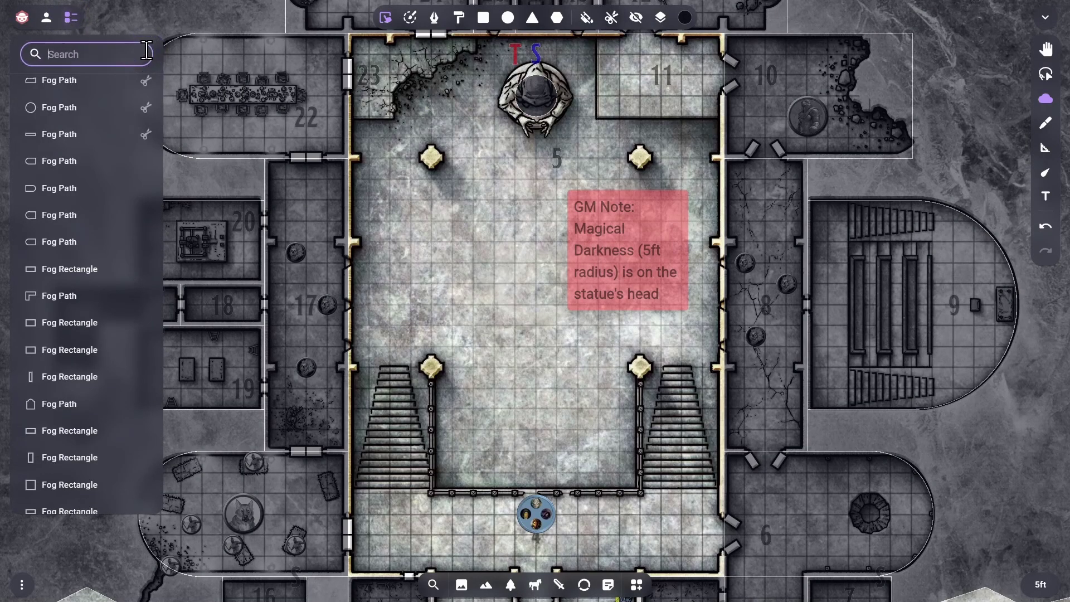
{"action": "type", "text": "nefer"}
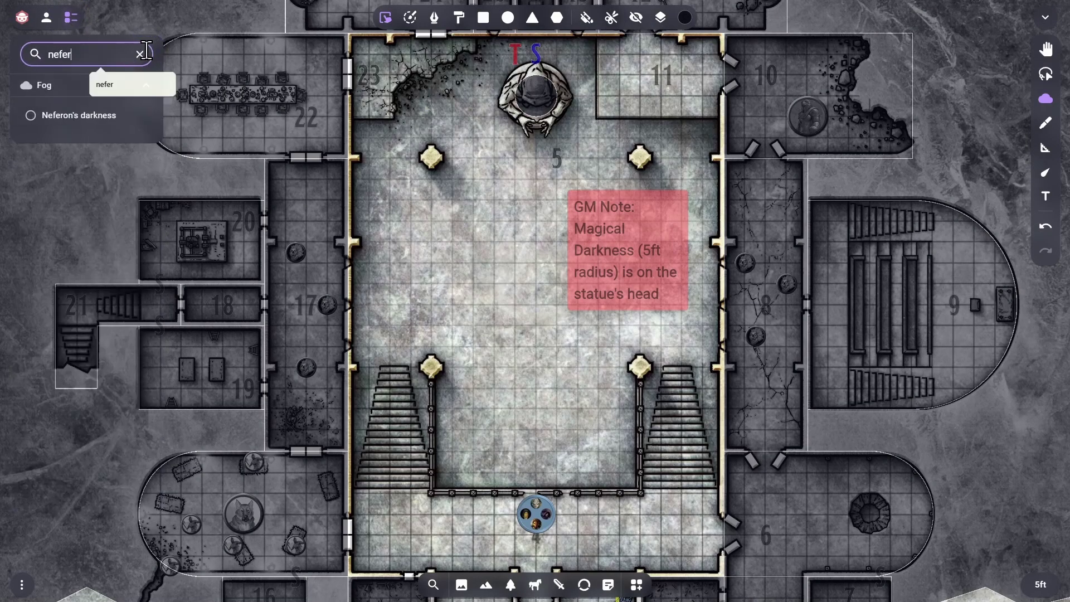
{"action": "left_click", "coordinate": [81, 116]}
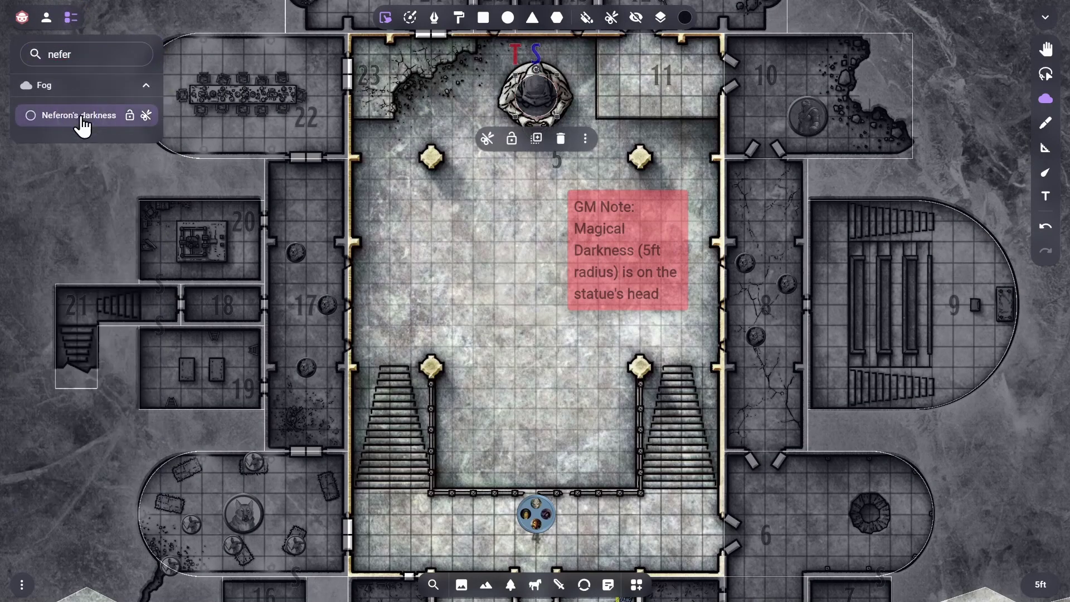
{"action": "left_click", "coordinate": [147, 114]}
{"action": "left_click", "coordinate": [146, 114]}
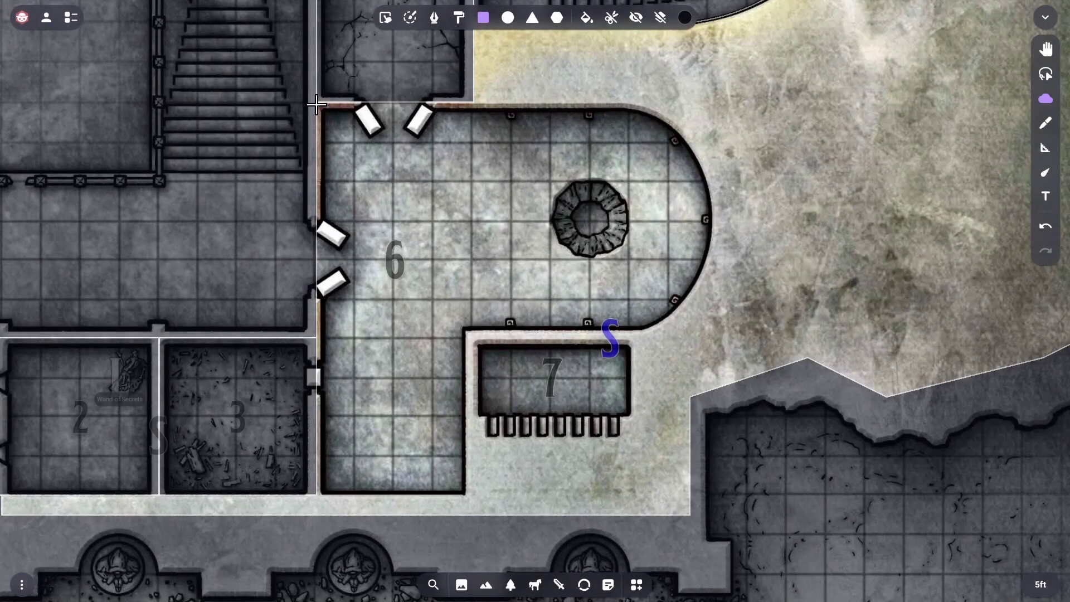
Step: Draw a fog rectangle over the upper part of room 6 up to the well's centre and open its path for editing
{"action": "mouse_move", "coordinate": [316, 105]}
{"action": "left_mouse_down"}
{"action": "mouse_move", "coordinate": [490, 232]}
{"action": "mouse_move", "coordinate": [590, 322]}
{"action": "mouse_move", "coordinate": [592, 338]}
{"action": "left_mouse_up"}
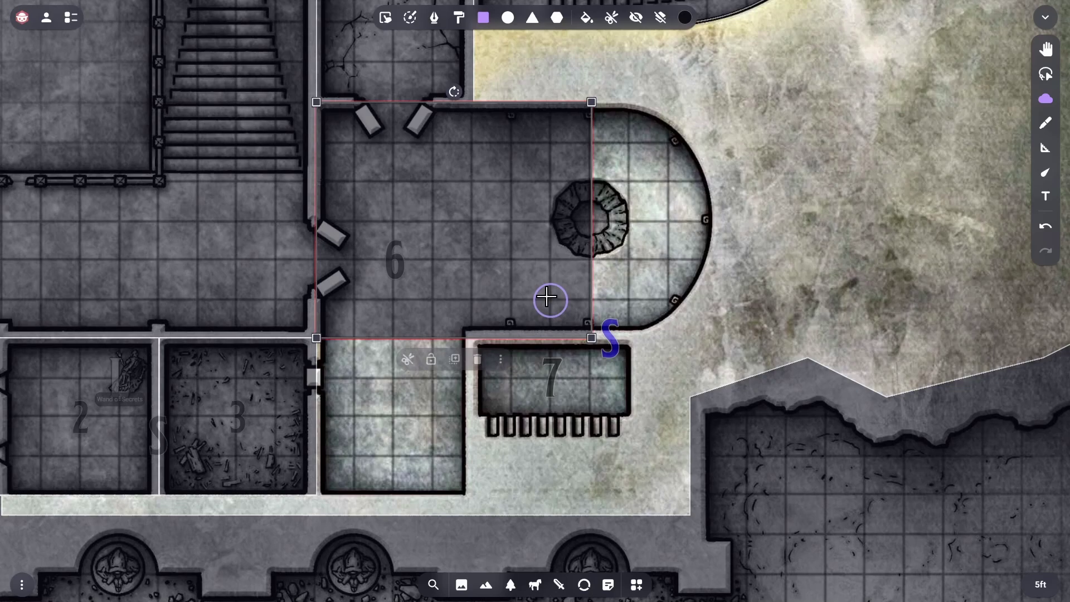
{"action": "left_click", "coordinate": [503, 359]}
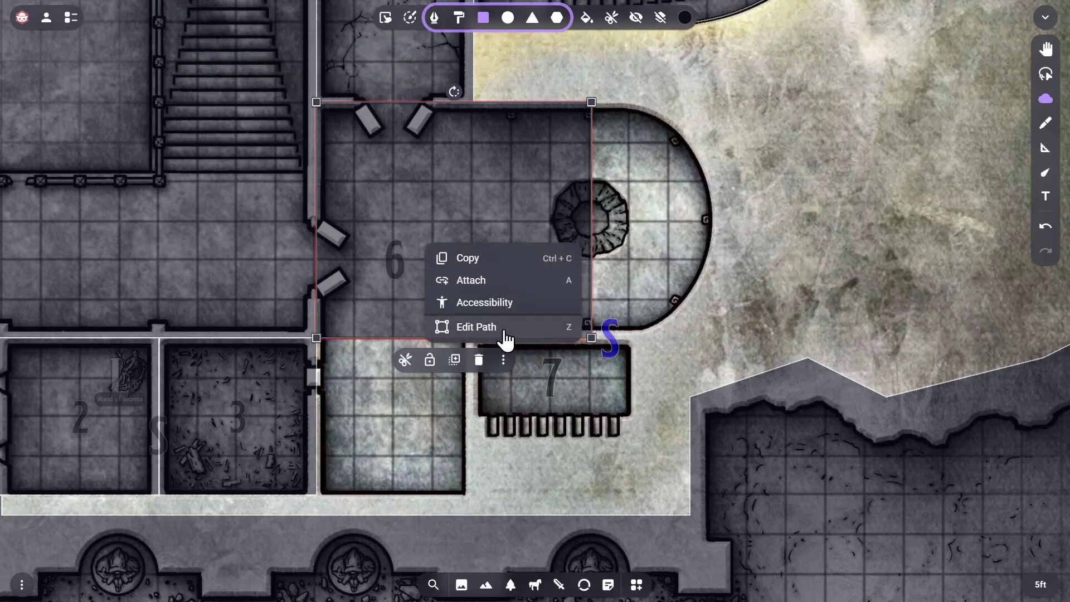
{"action": "left_click", "coordinate": [504, 329]}
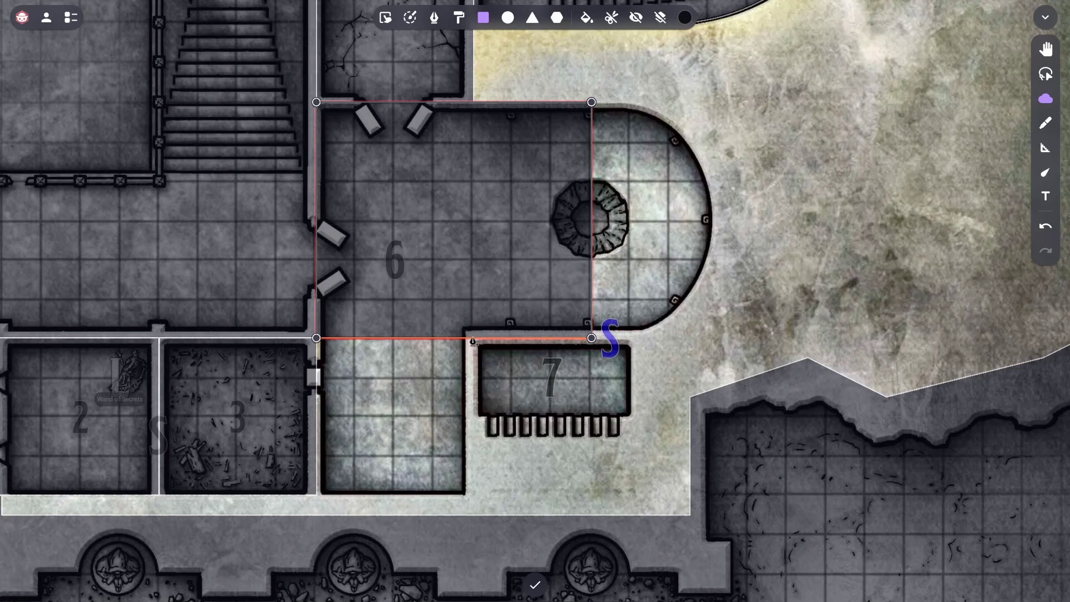
Step: Reshape the fog path around room 6's lower extension with added corner points, and add and delete a spare point on the bottom edge
{"action": "left_click_drag", "start_coordinate": [317, 338], "coordinate": [316, 495]}
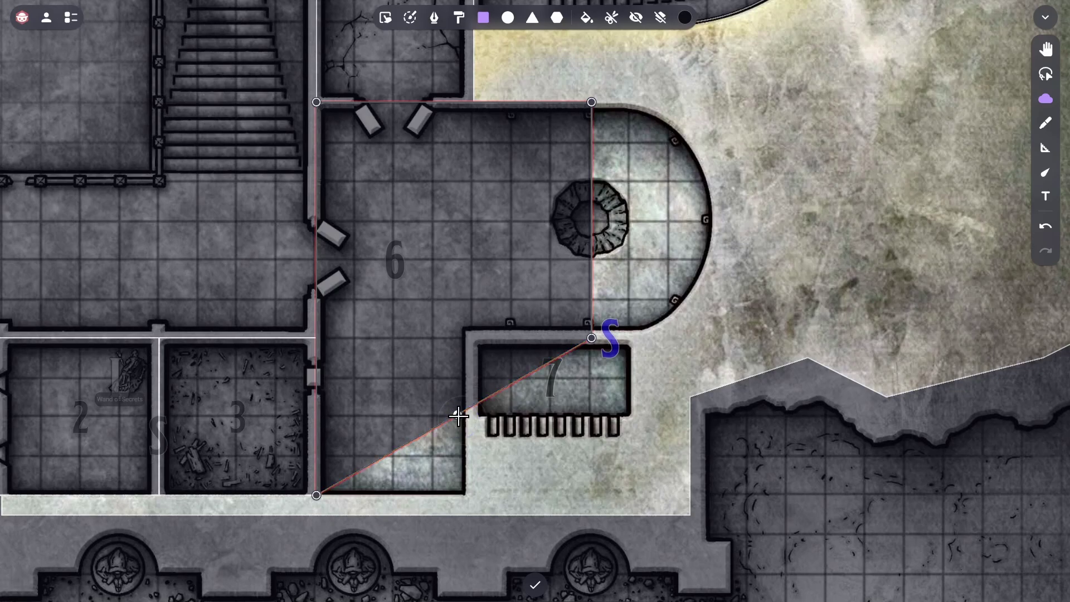
{"action": "left_click_drag", "start_coordinate": [458, 415], "coordinate": [473, 338]}
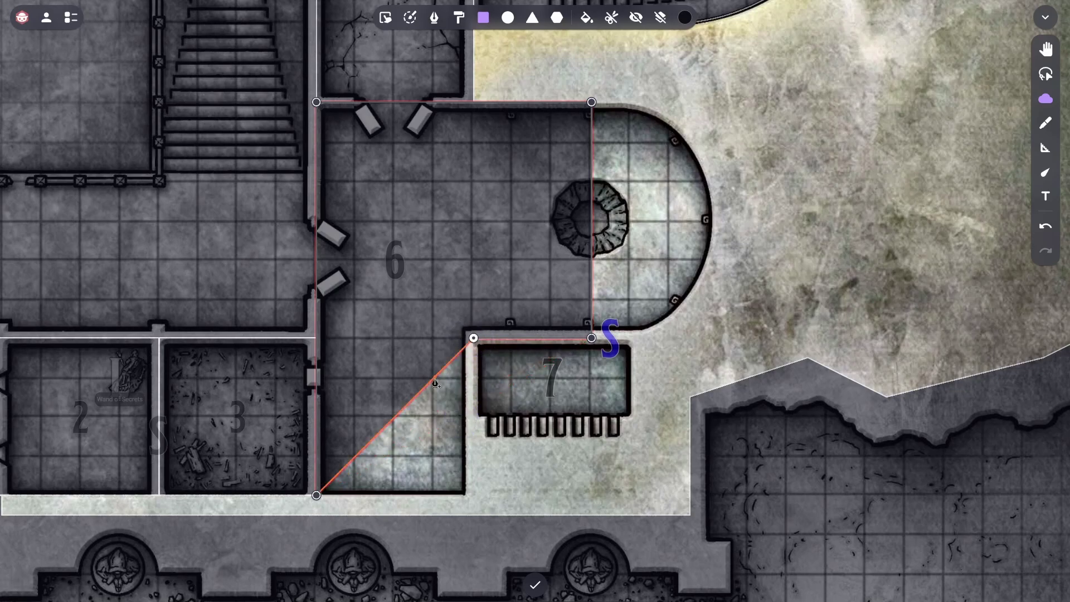
{"action": "left_click_drag", "start_coordinate": [436, 383], "coordinate": [474, 495]}
{"action": "left_click_drag", "start_coordinate": [406, 496], "coordinate": [415, 397]}
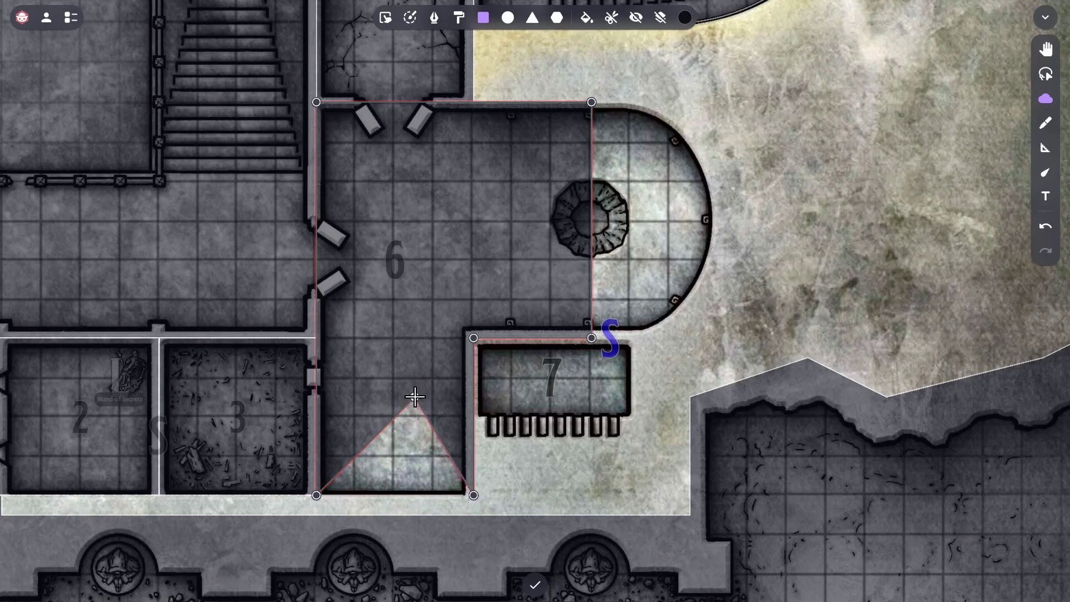
{"action": "double_click", "coordinate": [415, 397]}
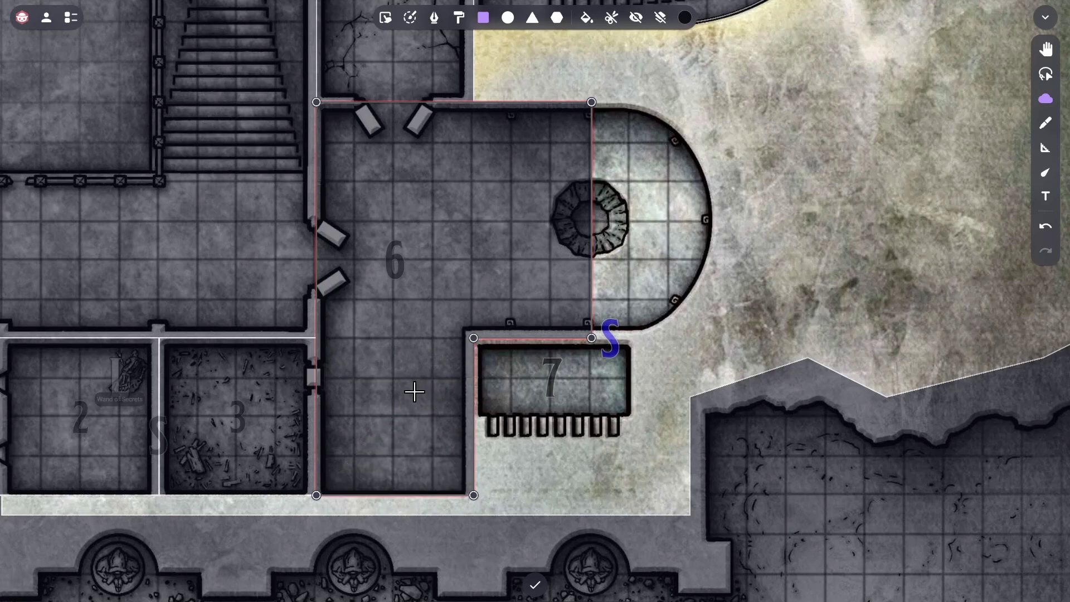
Step: Add a point at the middle of room 6's rounded wall, curve both adjoining edges, and shift the curves' end points half a cell outward
{"action": "left_click_drag", "start_coordinate": [591, 220], "coordinate": [709, 222]}
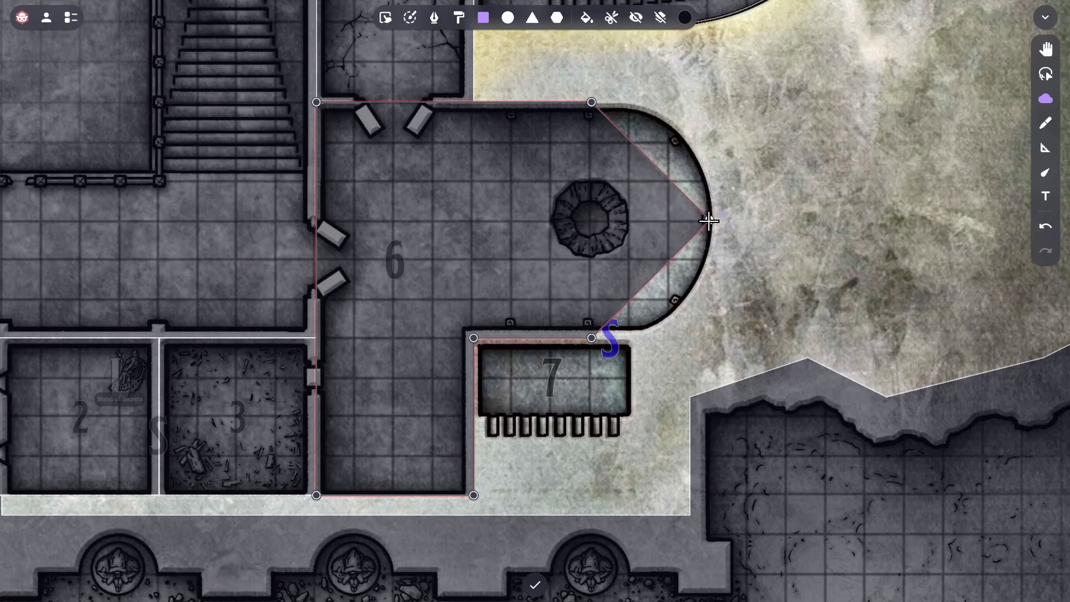
{"action": "left_click_drag", "start_coordinate": [661, 168], "coordinate": [709, 102]}
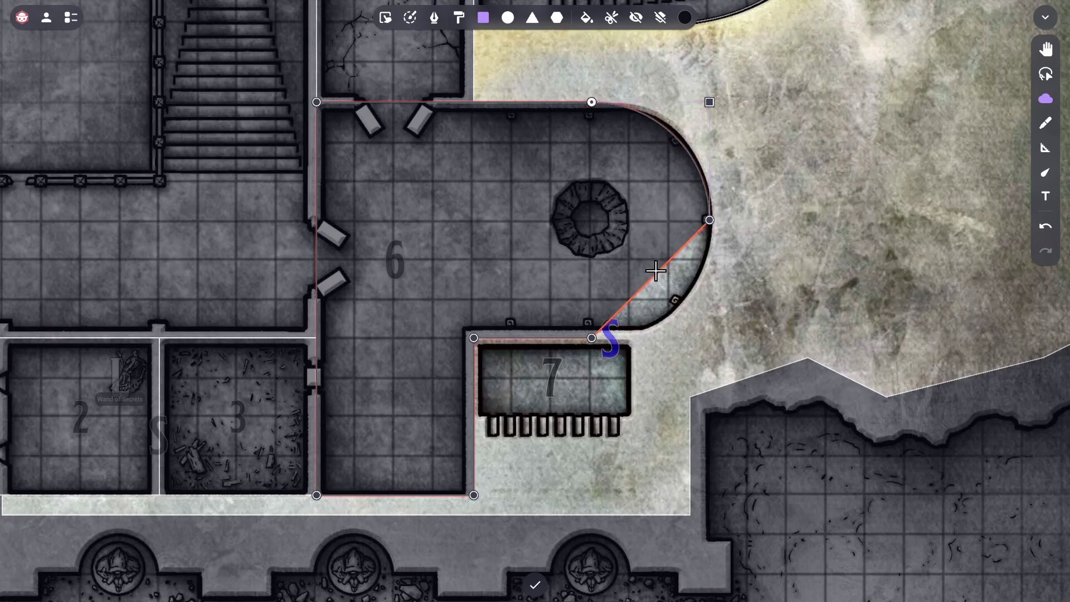
{"action": "left_click_drag", "start_coordinate": [653, 273], "coordinate": [707, 334]}
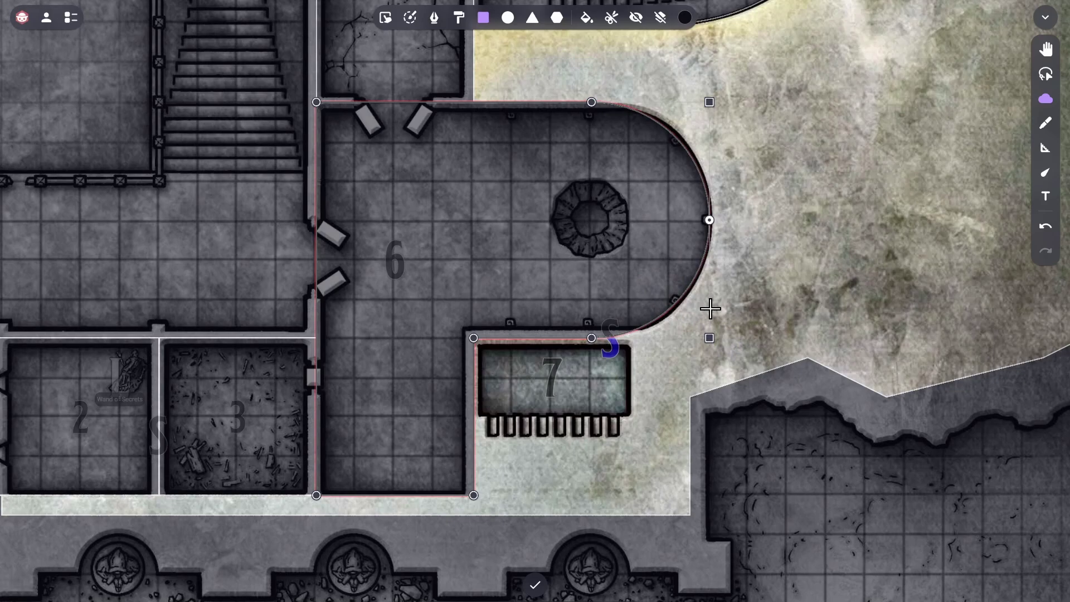
{"action": "left_click_drag", "start_coordinate": [592, 339], "coordinate": [630, 338]}
{"action": "left_click_drag", "start_coordinate": [592, 102], "coordinate": [631, 102]}
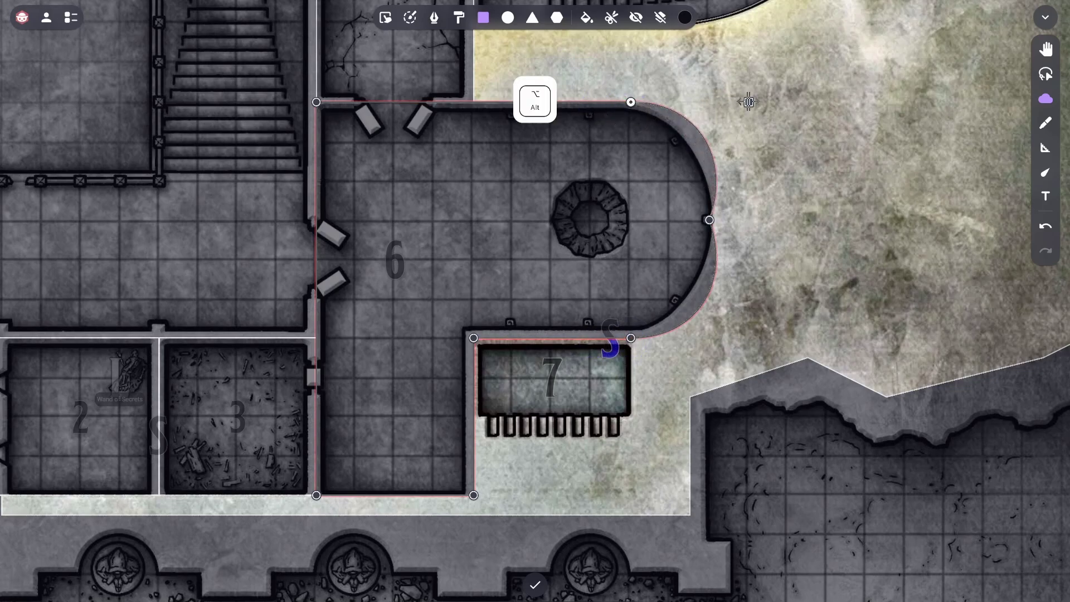
Step: Split the upper curve's control into two handles, fit them to the rounded wall, and move the middle point slightly outward
{"action": "left_click_drag", "start_coordinate": [748, 102], "coordinate": [671, 102]}
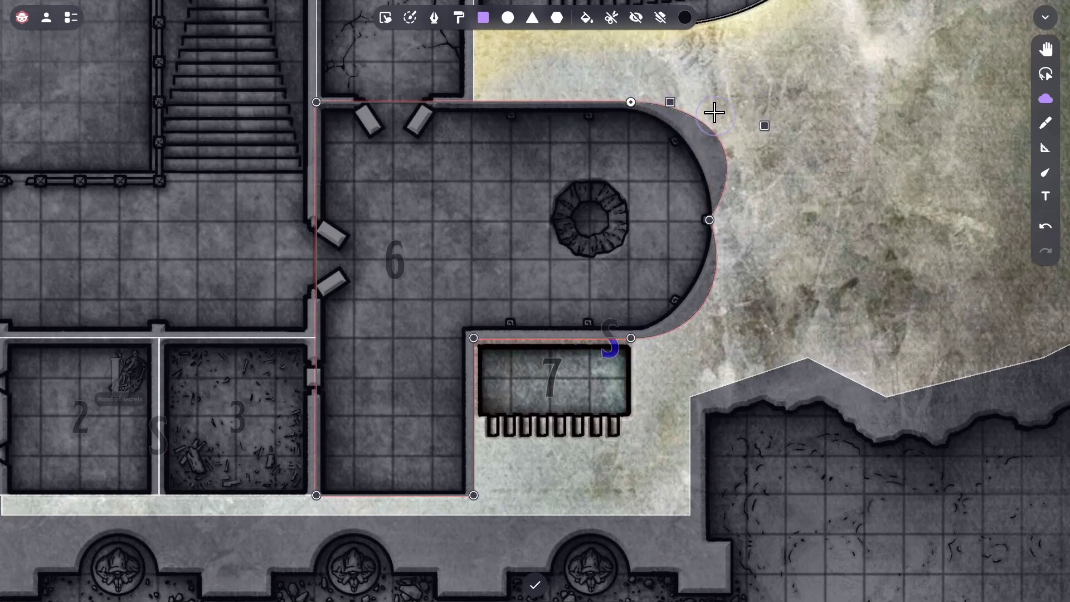
{"action": "left_click_drag", "start_coordinate": [763, 124], "coordinate": [718, 149]}
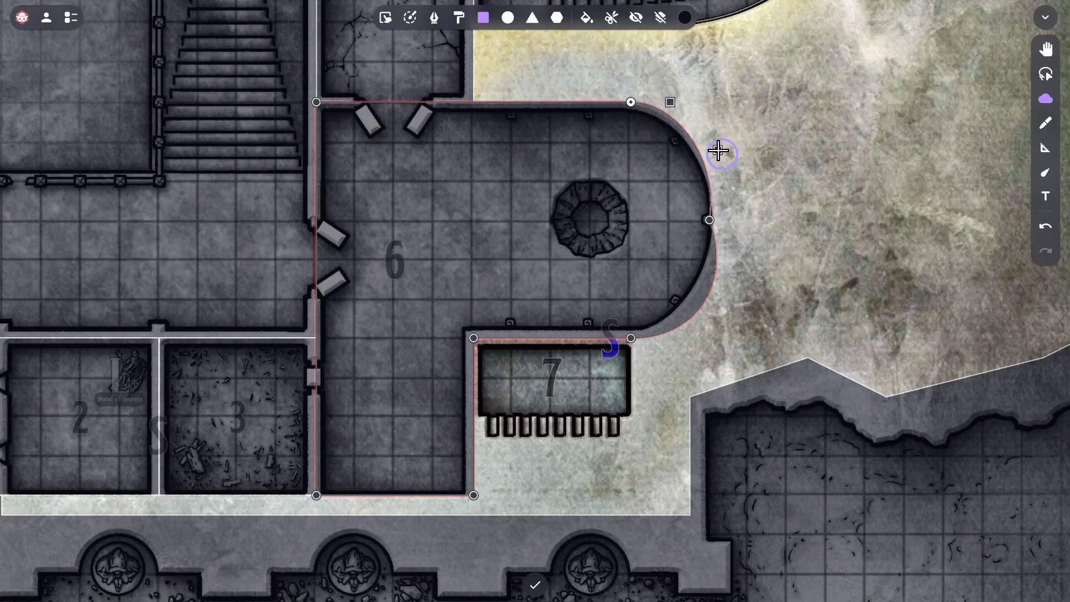
{"action": "left_click", "coordinate": [711, 218], "text": "alt"}
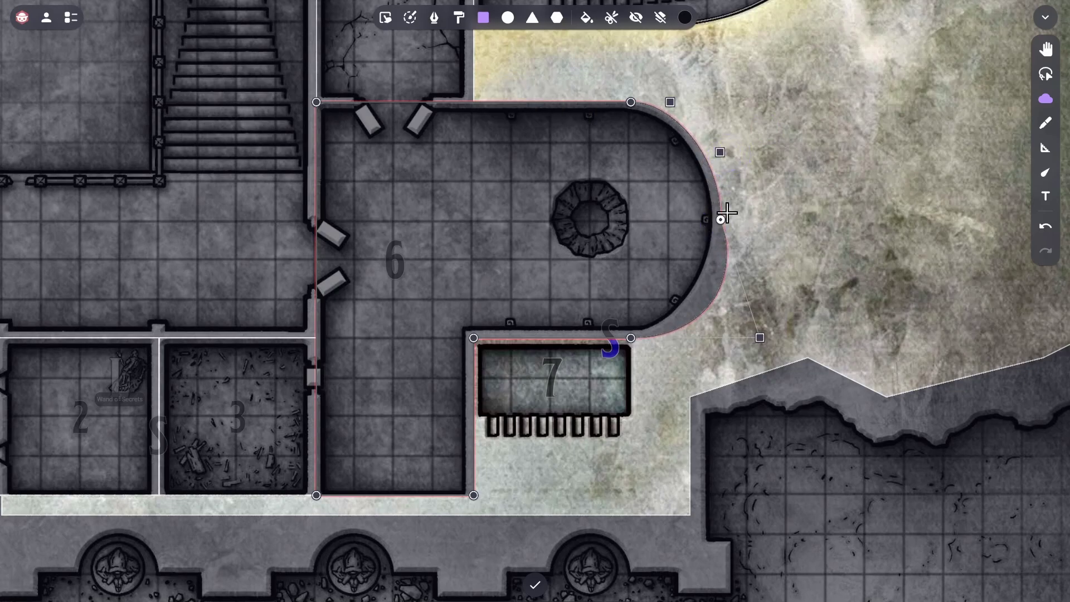
Step: Fit the lower curve to the rounded wall with two separate unsnapped handles, and straighten the upper curve and undo that
{"action": "left_click_drag", "start_coordinate": [760, 338], "coordinate": [742, 361]}
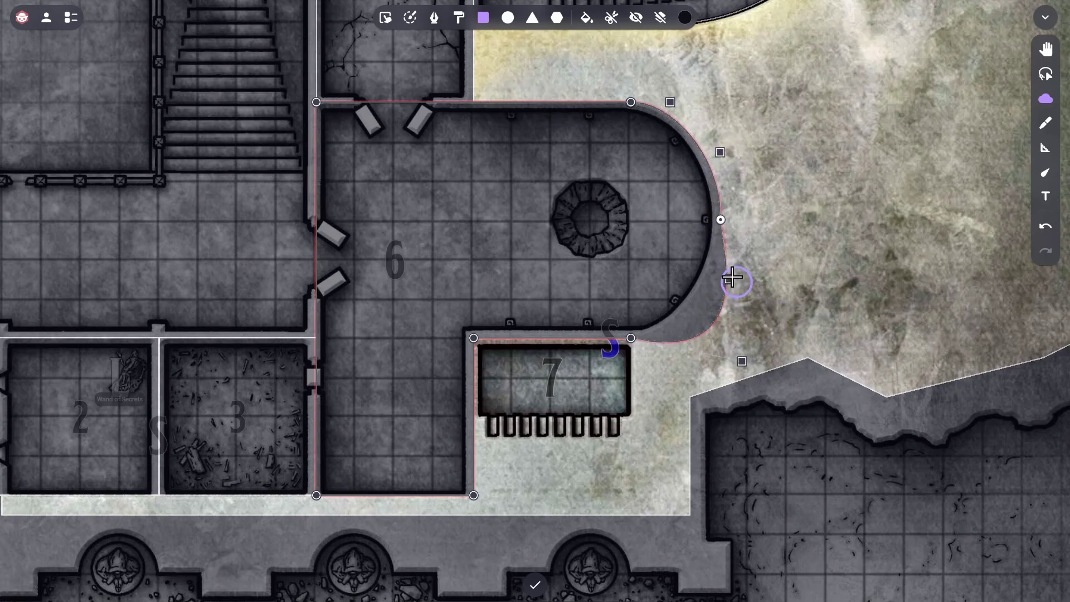
{"action": "key", "text": "ctrl"}
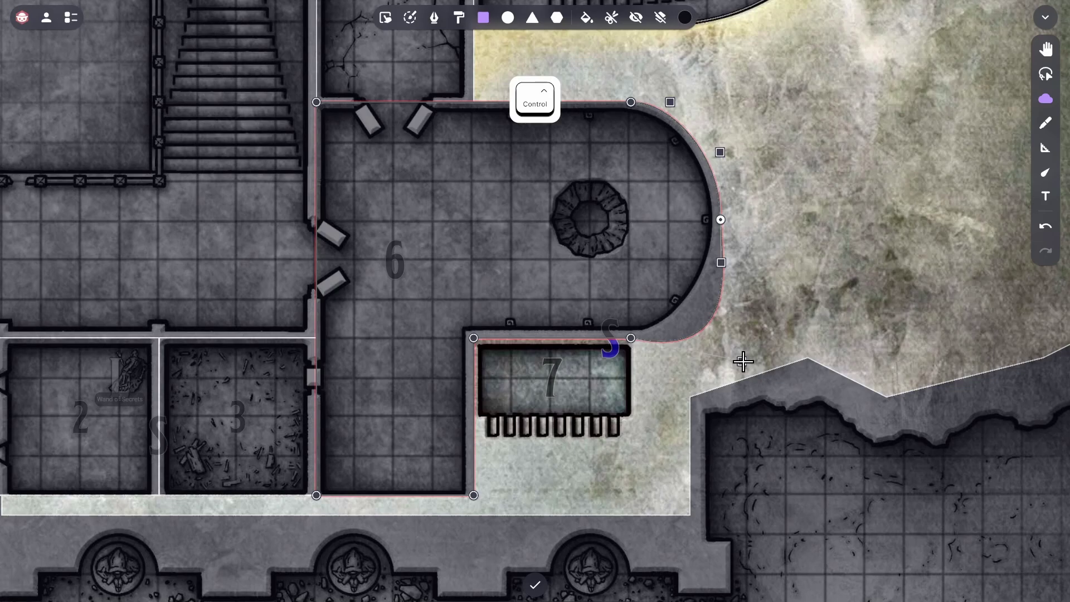
{"action": "left_click", "coordinate": [739, 356], "text": "ctrl"}
{"action": "left_click_drag", "start_coordinate": [744, 363], "coordinate": [689, 337]}
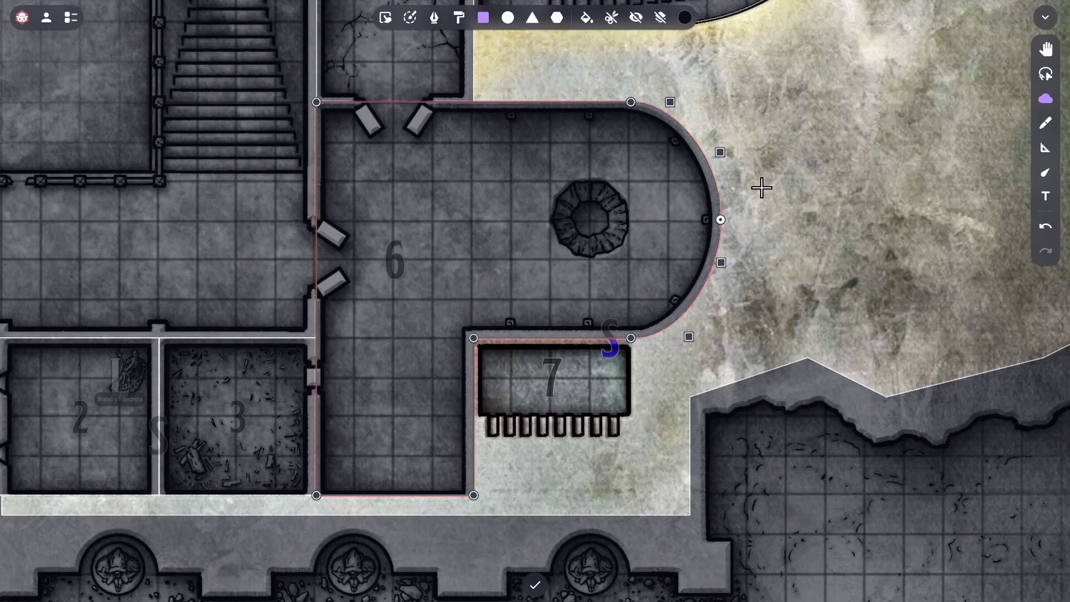
{"action": "double_click", "coordinate": [721, 153]}
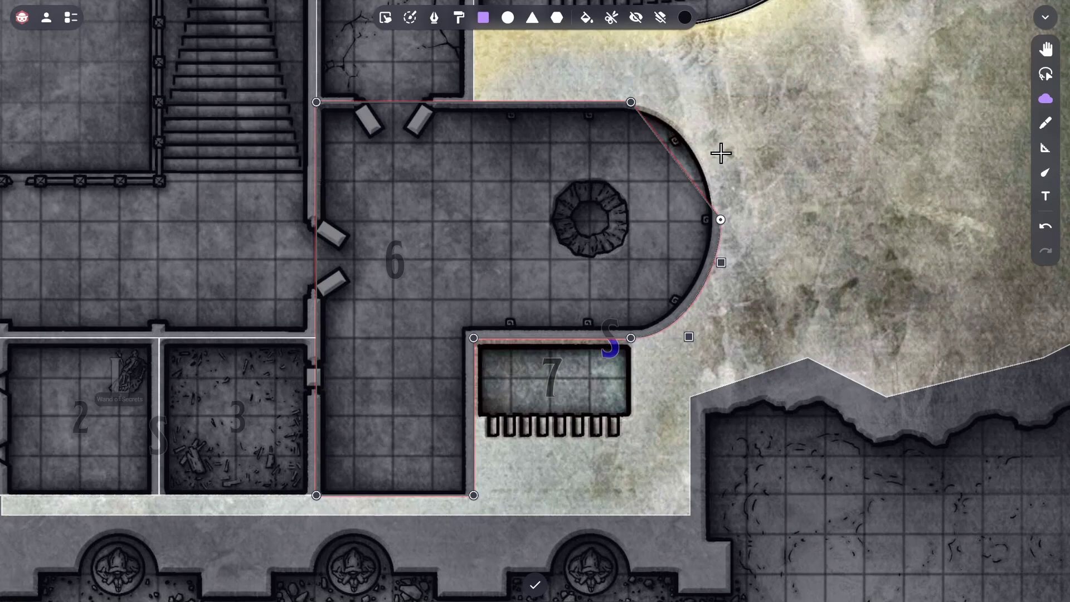
{"action": "left_click", "coordinate": [1046, 230]}
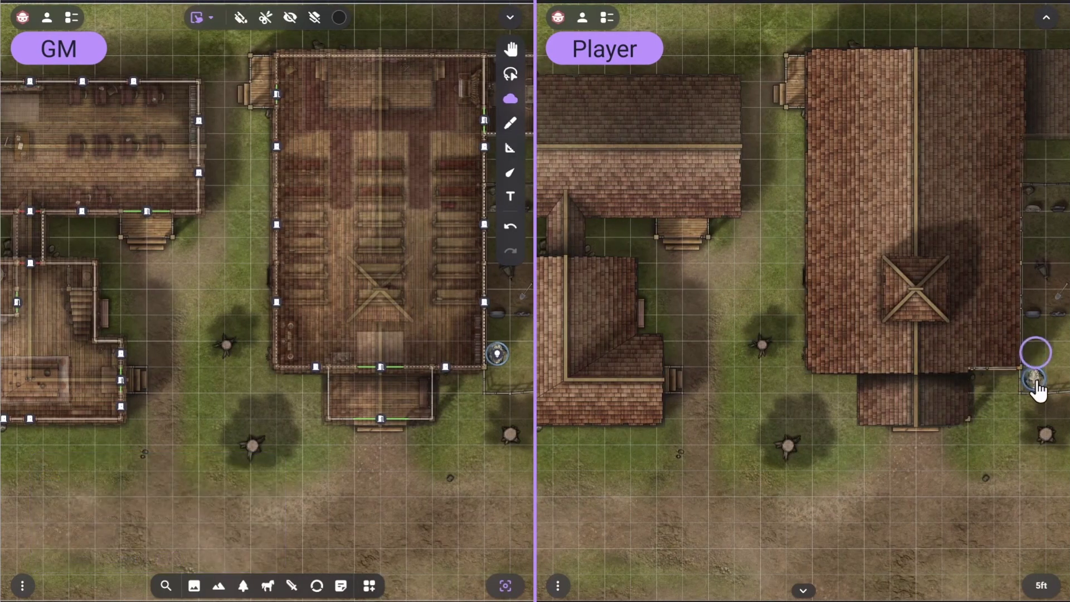
Step: Move the token from the church's lower-right corner past the front porch in the player view
{"action": "left_click_drag", "start_coordinate": [1033, 354], "coordinate": [989, 437]}
{"action": "left_click_drag", "start_coordinate": [936, 454], "coordinate": [768, 438]}
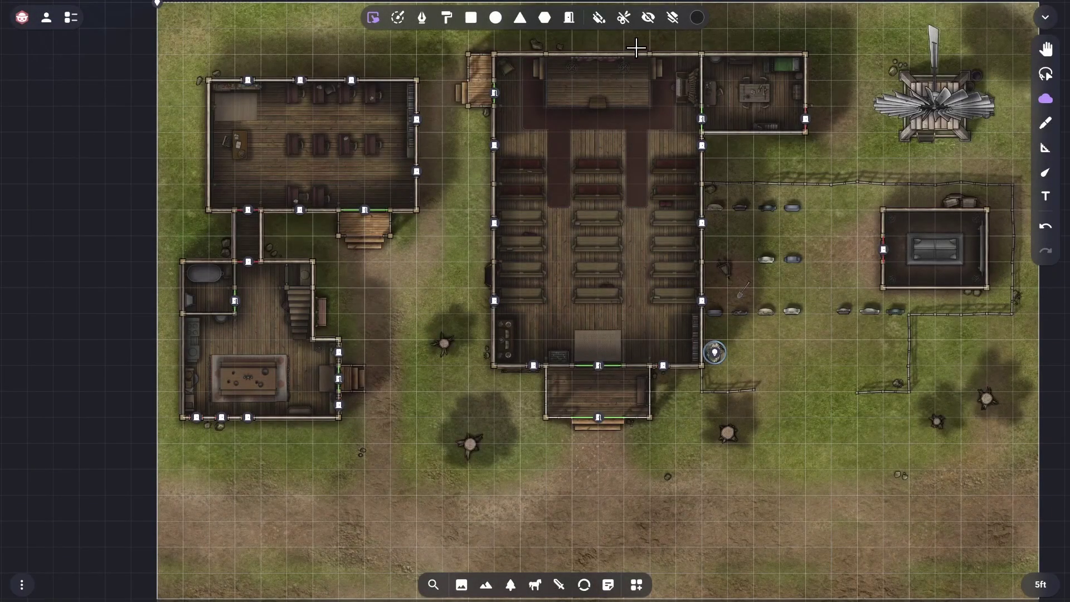
Step: Switch the fog preview on and off on the church map, and undo the last change to the roofs
{"action": "left_click", "coordinate": [649, 20]}
{"action": "left_click", "coordinate": [649, 19]}
{"action": "key", "text": "ctrl+z"}
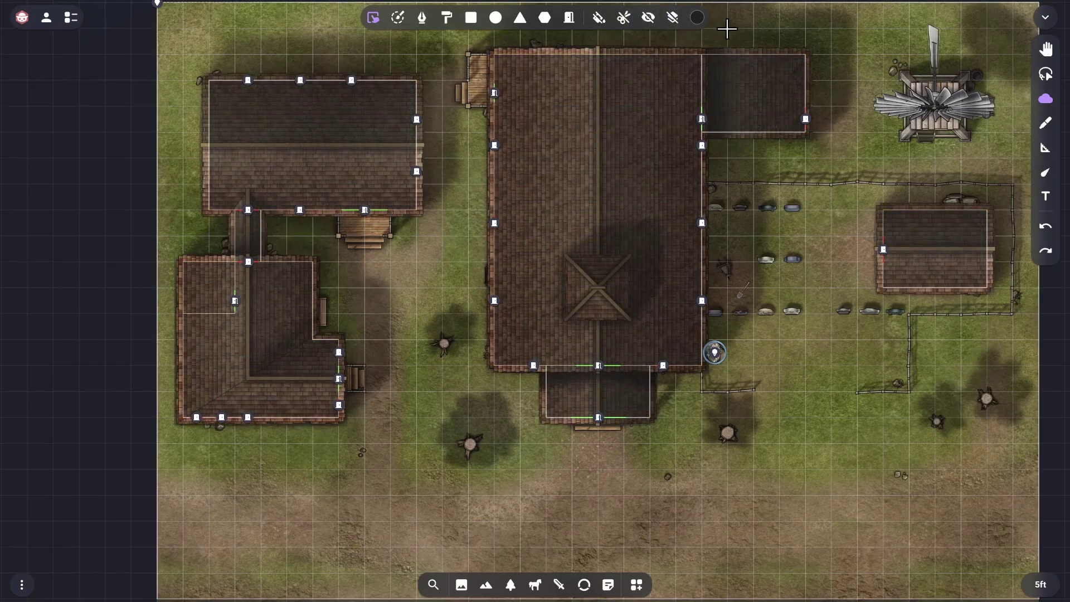
Step: Select all the TC_Driftwood roof props in the outliner, from Tomb Roof to School Roof, and move them to the Fog layer
{"action": "left_click", "coordinate": [72, 18]}
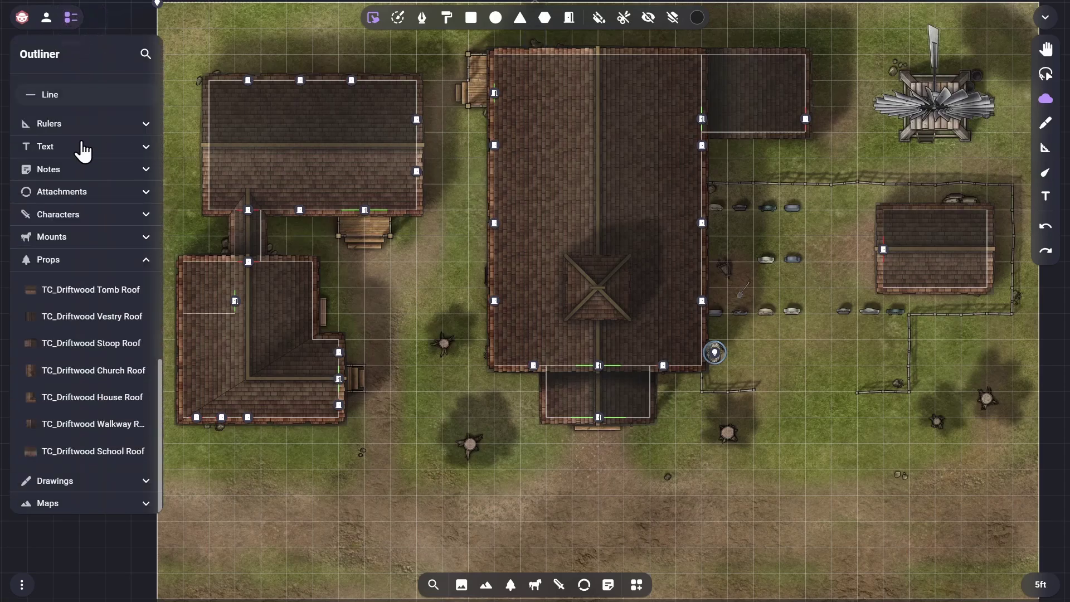
{"action": "left_click", "coordinate": [76, 291]}
{"action": "left_click", "coordinate": [83, 452], "text": "shift"}
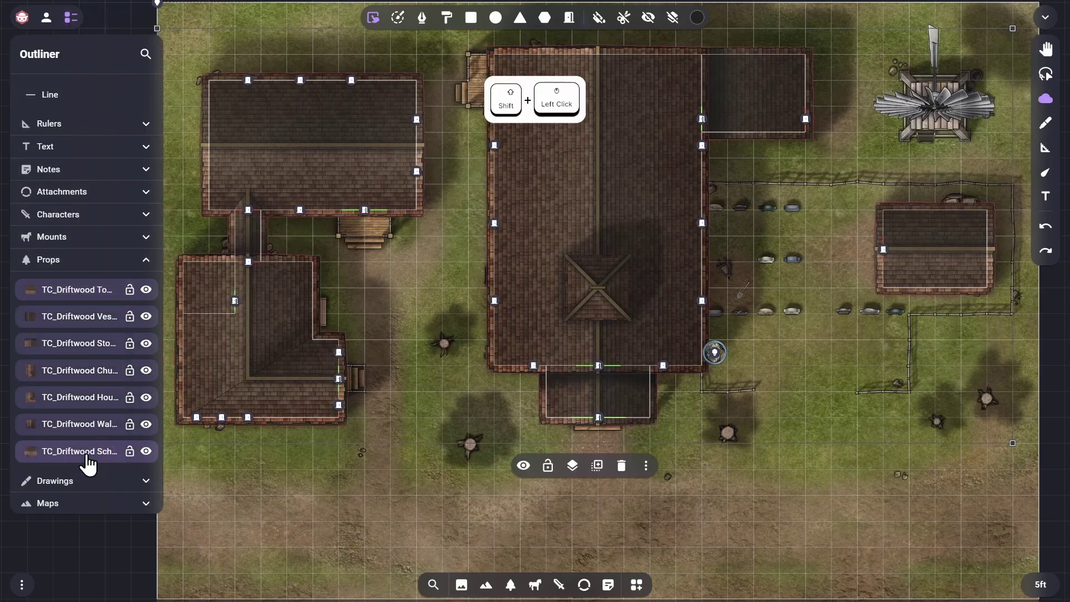
{"action": "left_click_drag", "start_coordinate": [85, 456], "coordinate": [89, 117]}
Step: Test the roof fog by switching the fog preview on and off and moving the token around the church front in the player view
{"action": "left_click", "coordinate": [649, 18]}
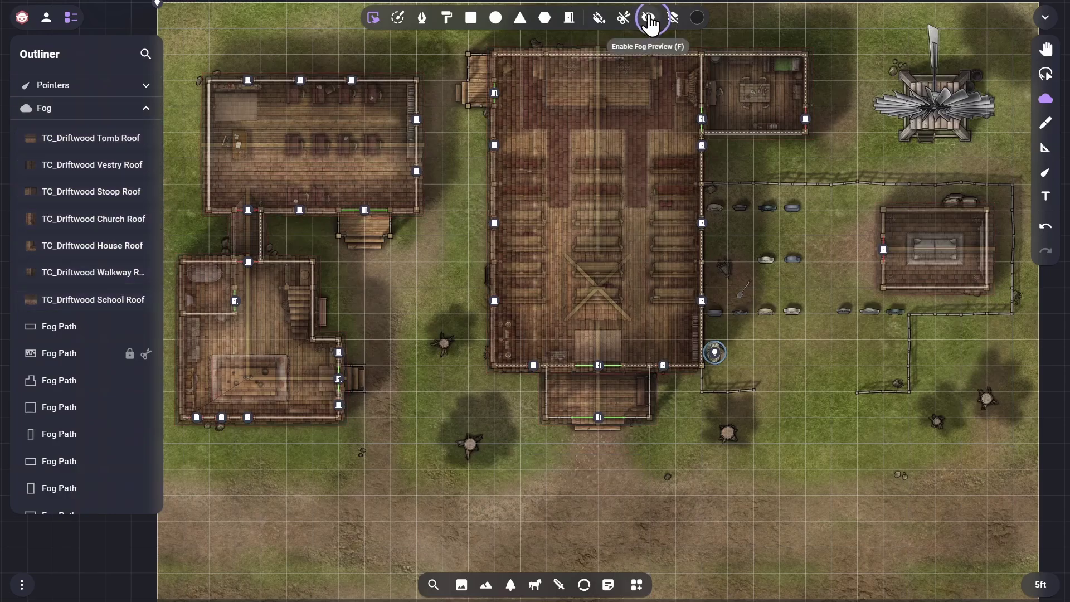
{"action": "left_click", "coordinate": [649, 19]}
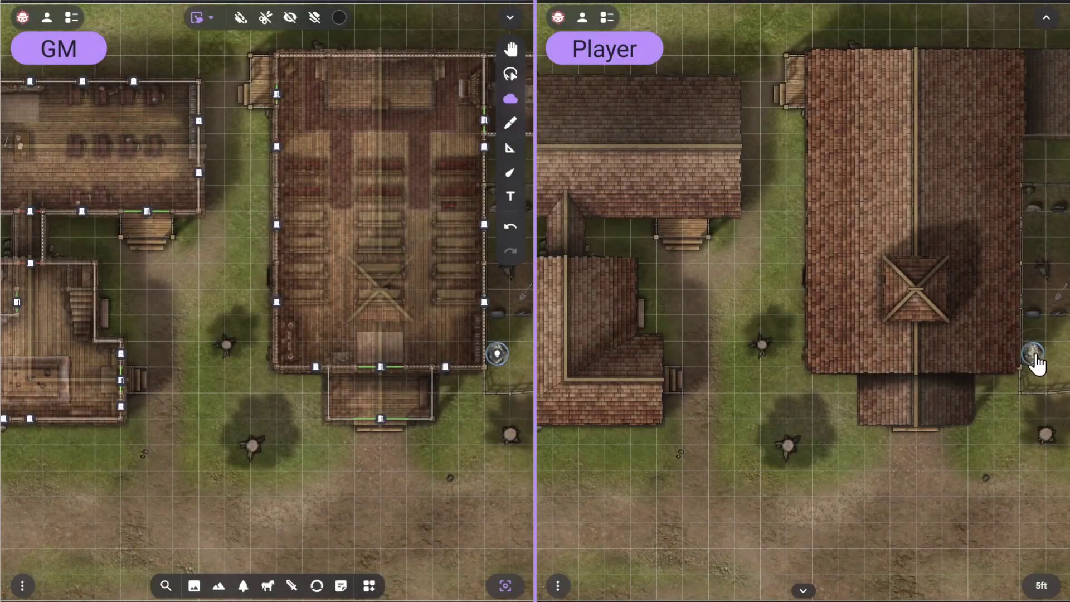
{"action": "left_click_drag", "start_coordinate": [1030, 404], "coordinate": [772, 441]}
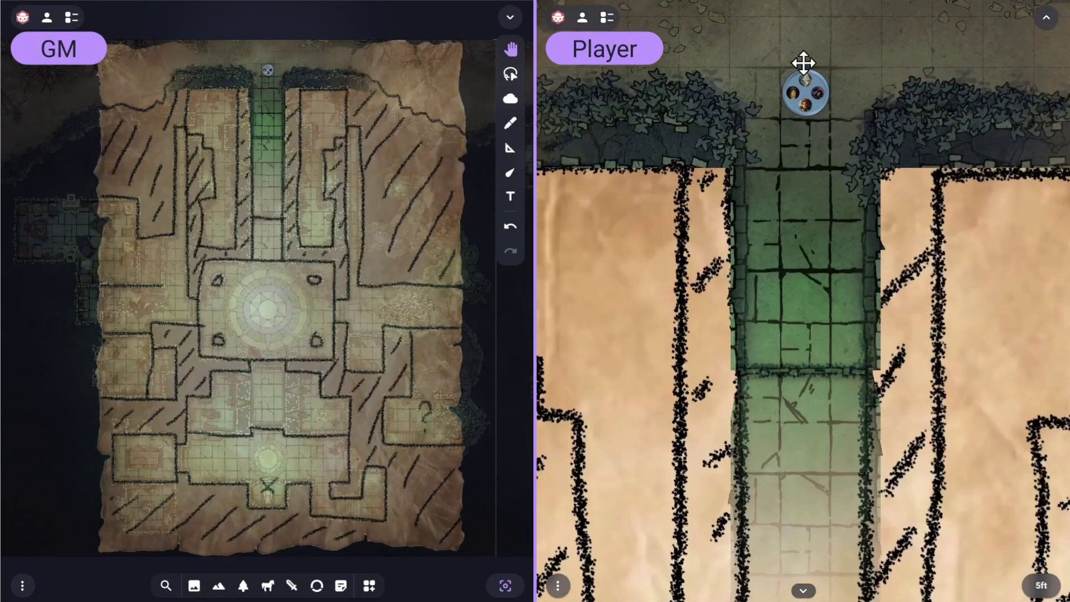
Step: Move the party token down the ivy-lined corridor on the parchment map, and up from the entrance stairs on the foggy graveyard map, in the player view
{"action": "left_click_drag", "start_coordinate": [806, 106], "coordinate": [807, 391]}
{"action": "scroll", "coordinate": [806, 395], "scroll_direction": "down", "scroll_amount": 3}
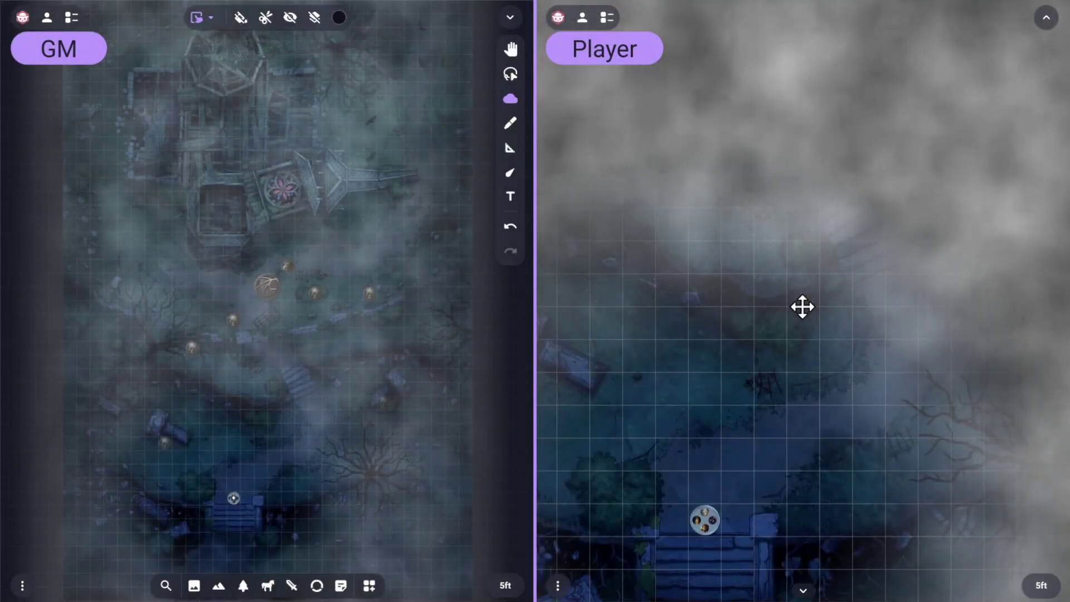
{"action": "left_click_drag", "start_coordinate": [701, 532], "coordinate": [874, 263]}
{"action": "left_click_drag", "start_coordinate": [855, 342], "coordinate": [865, 471]}
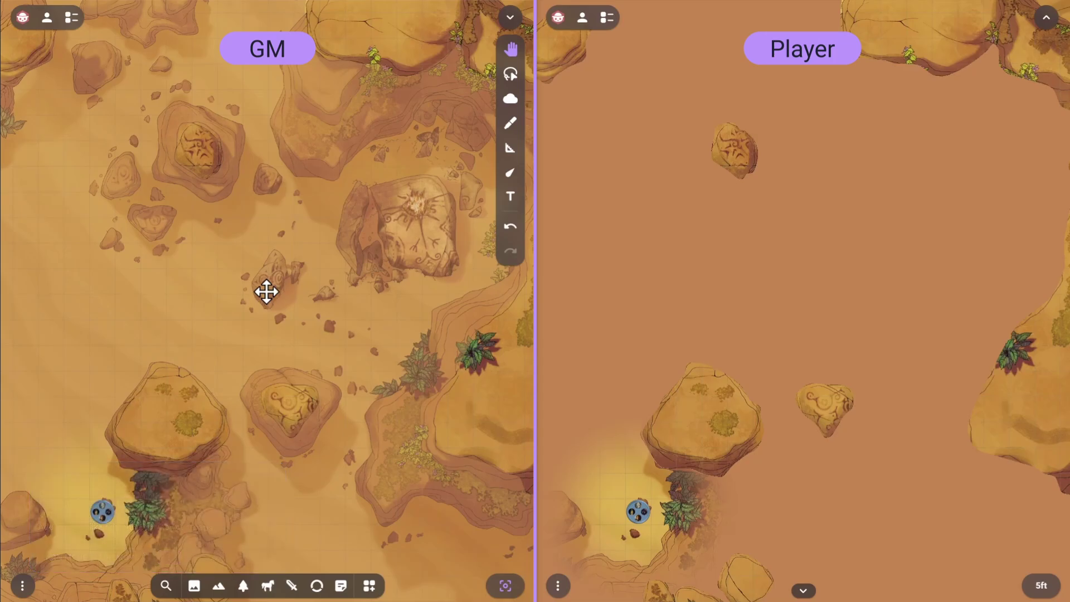
Step: Add weather to the first Fog Path in the desert map's Fog layer and set its condition to Sand
{"action": "left_click", "coordinate": [69, 20]}
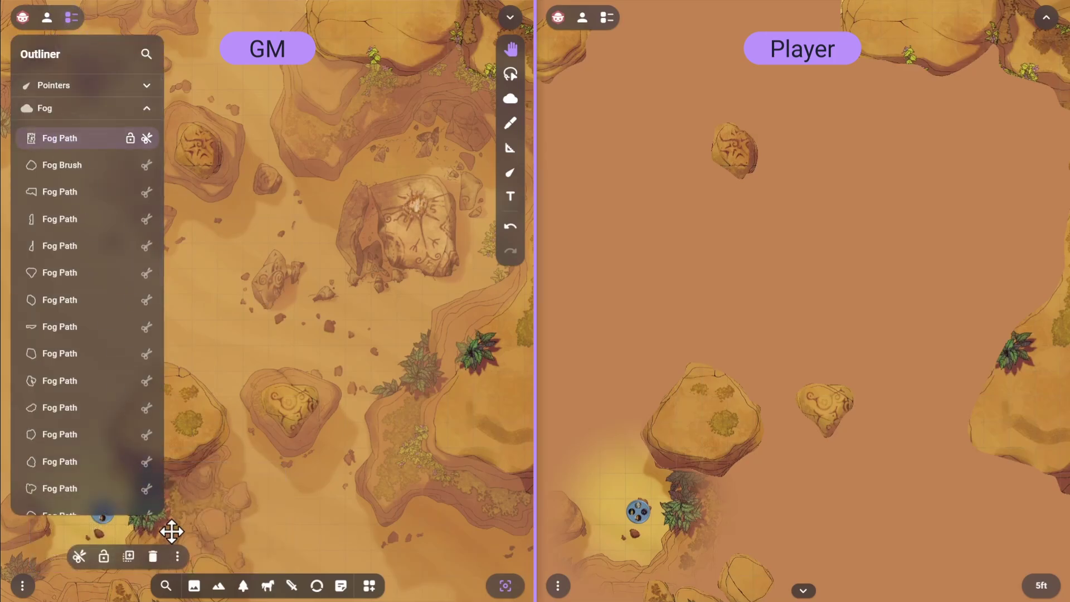
{"action": "left_click", "coordinate": [177, 556]}
{"action": "left_click", "coordinate": [167, 523]}
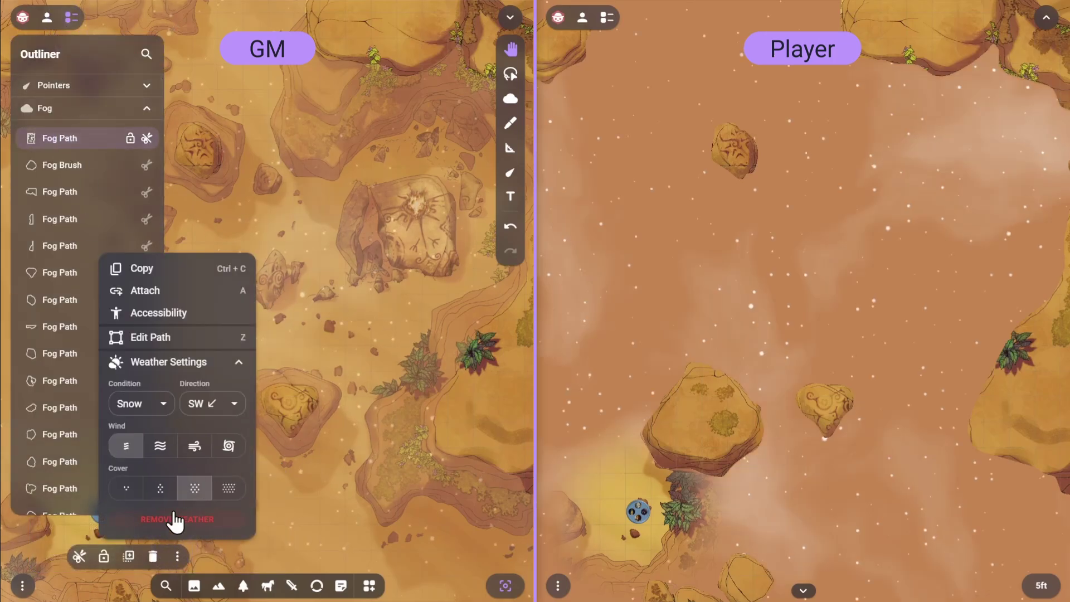
{"action": "left_click", "coordinate": [165, 407]}
{"action": "left_click", "coordinate": [137, 499]}
Step: Set the sand weather's direction to South, with the strongest wind and the densest cover
{"action": "left_click", "coordinate": [222, 413]}
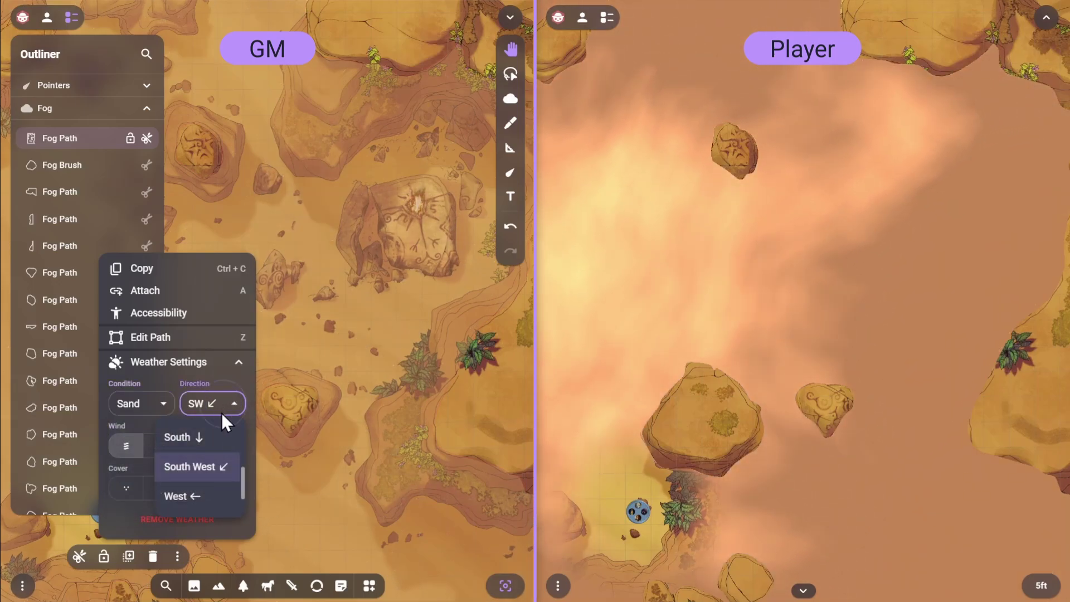
{"action": "left_click", "coordinate": [177, 437]}
{"action": "left_click", "coordinate": [228, 446]}
{"action": "left_click", "coordinate": [228, 488]}
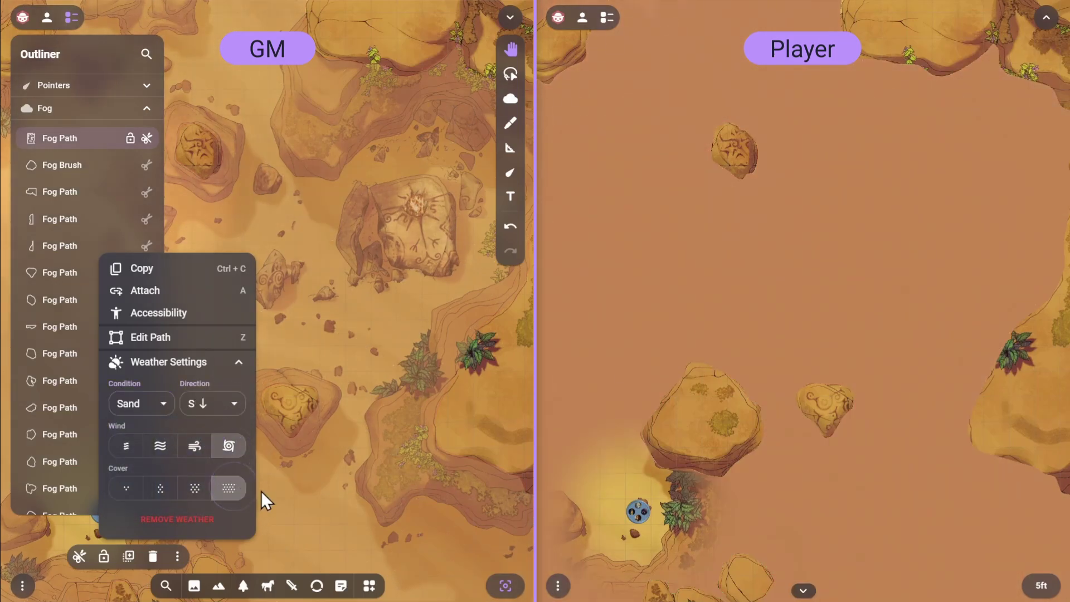
{"action": "left_click", "coordinate": [286, 499]}
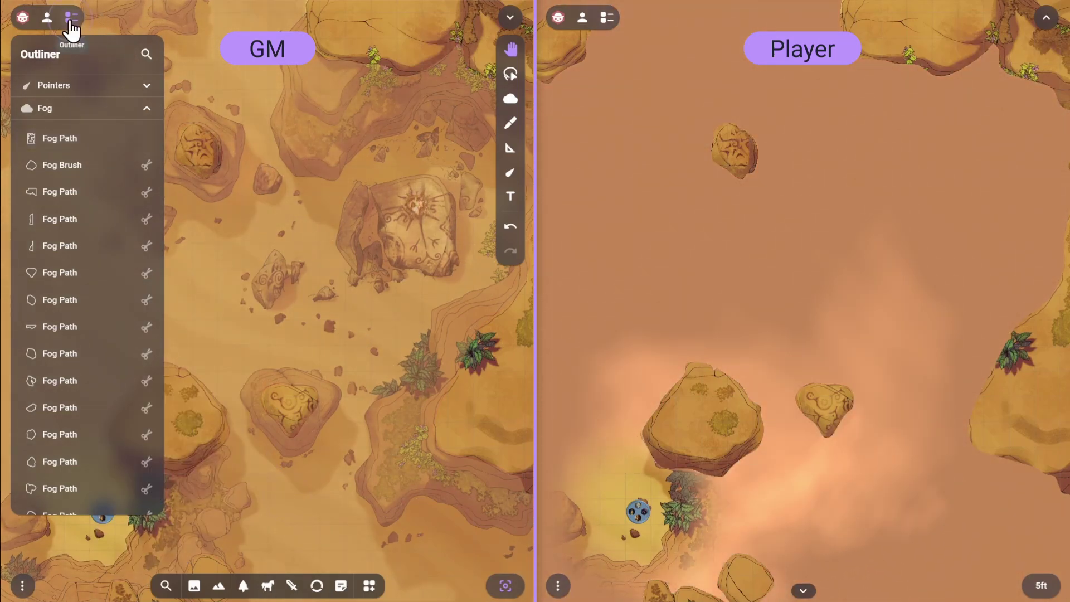
Step: Close the outliner and move the party token north across the desert map in the player view
{"action": "left_click", "coordinate": [71, 26]}
{"action": "left_click_drag", "start_coordinate": [642, 526], "coordinate": [641, 370]}
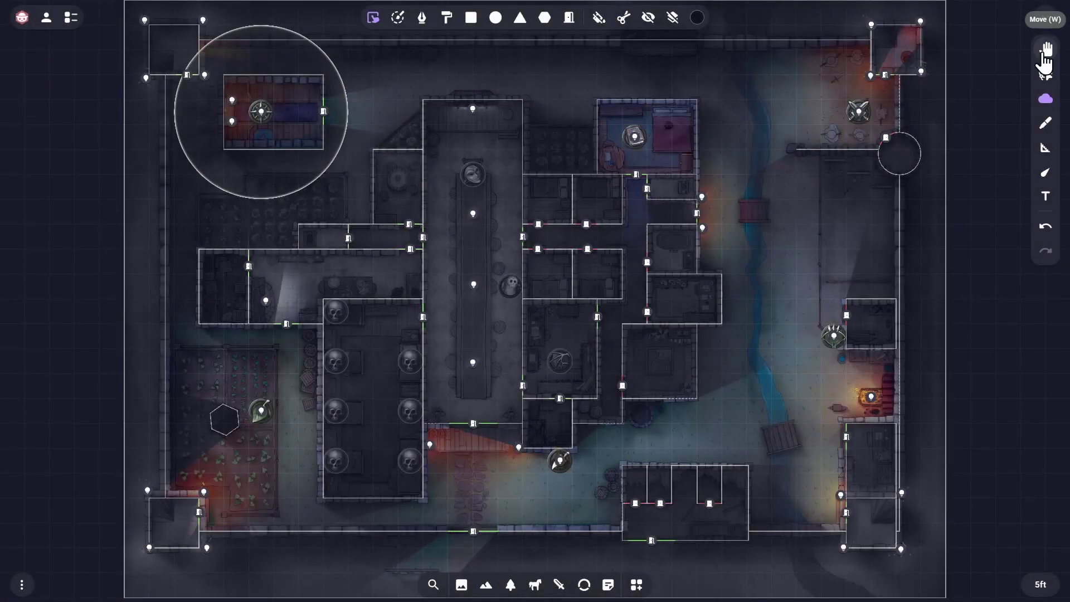
Step: Switch to the Move tool, select the locked guild map image and unlock it
{"action": "left_click", "coordinate": [1044, 56]}
{"action": "double_click", "coordinate": [483, 513]}
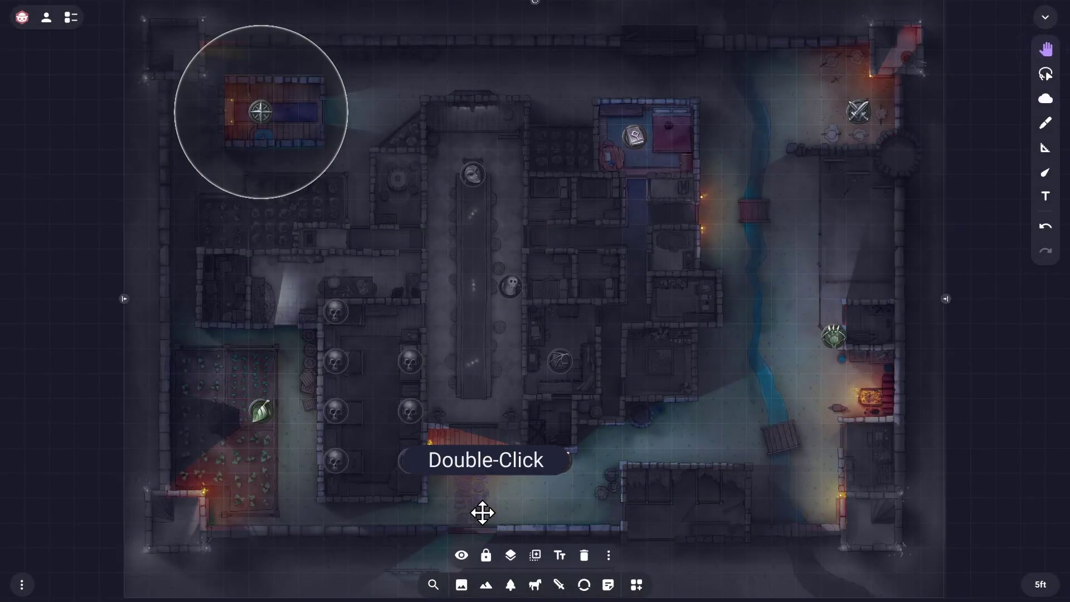
{"action": "left_click", "coordinate": [534, 557]}
{"action": "left_click_drag", "start_coordinate": [419, 574], "coordinate": [411, 566]}
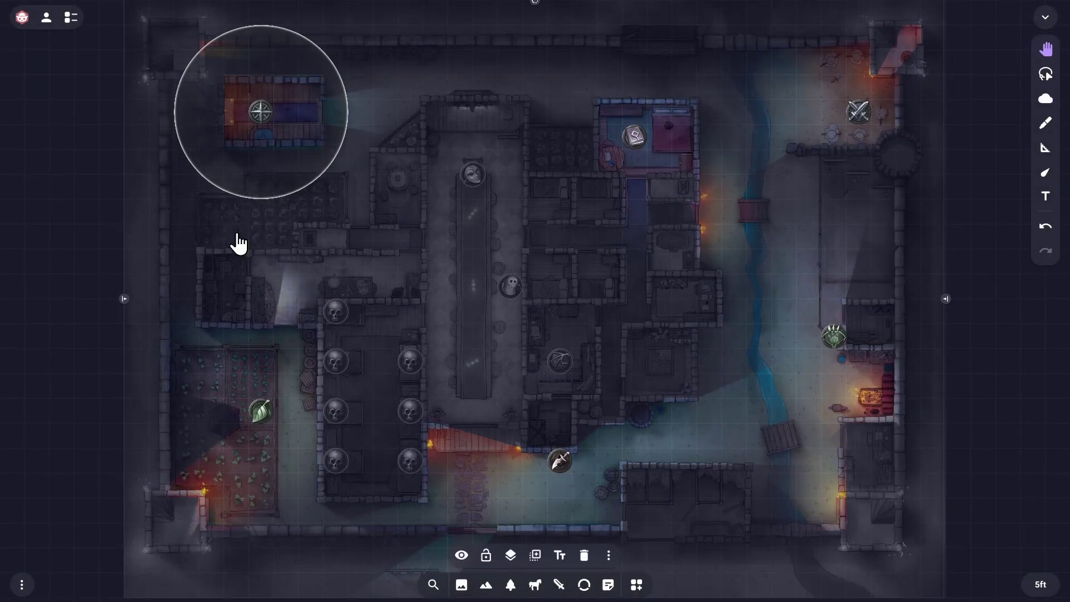
Step: Move the Adventurer's Guild map image to the Fog layer in the outliner, and move the token from the great hall in the player view
{"action": "left_click", "coordinate": [72, 22]}
{"action": "left_click_drag", "start_coordinate": [90, 472], "coordinate": [94, 127]}
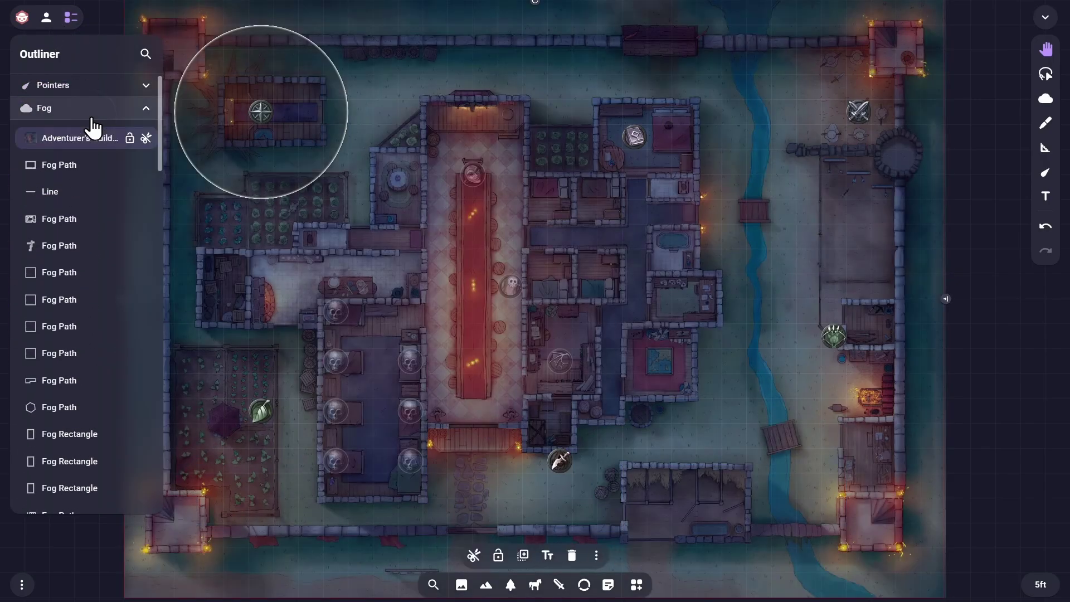
{"action": "left_click", "coordinate": [496, 494]}
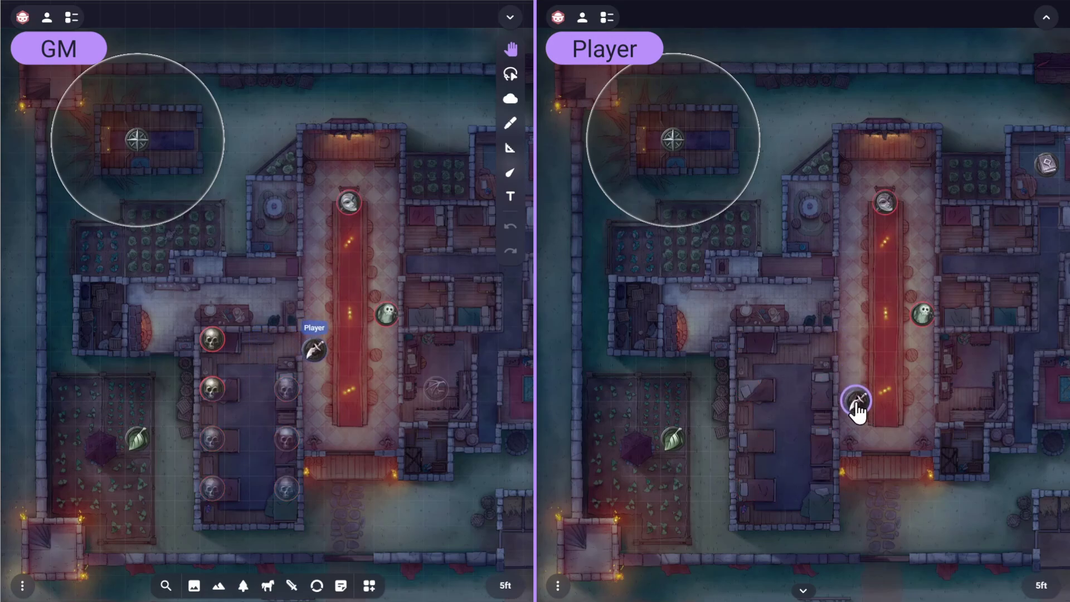
{"action": "left_click_drag", "start_coordinate": [899, 442], "coordinate": [973, 491]}
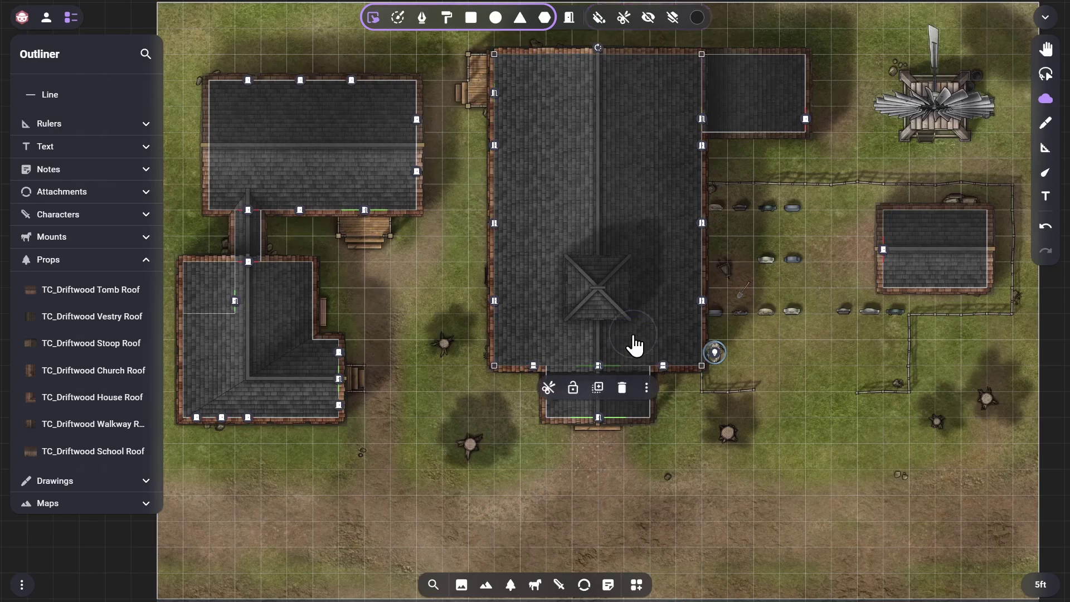
{"action": "left_click", "coordinate": [646, 388]}
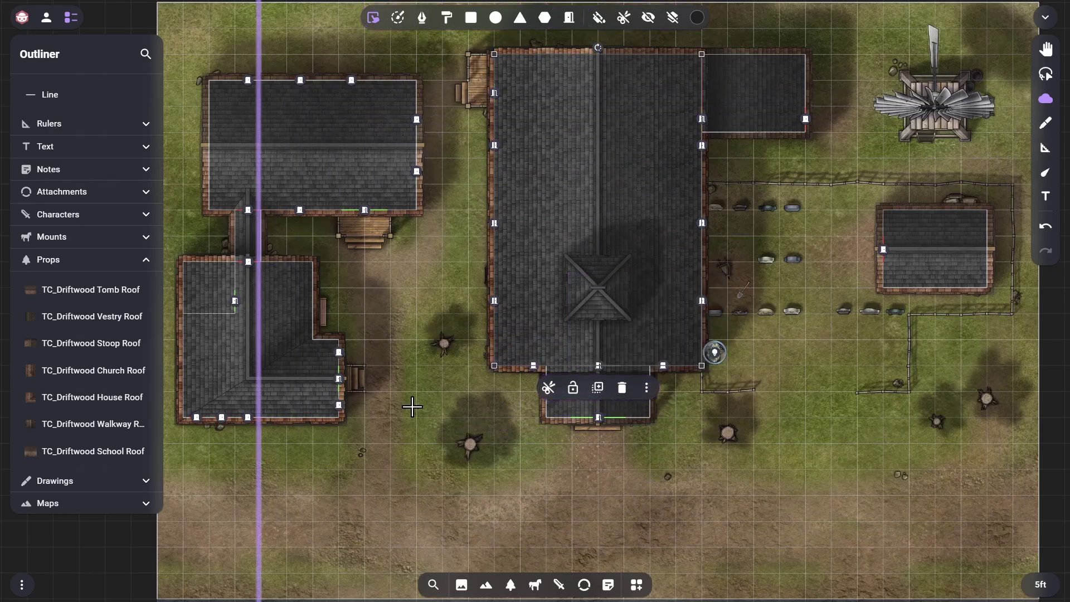
Step: Select the TC_Driftwood roof props from Tomb Roof to School Roof in the outliner, move them to the Fog layer and deselect them
{"action": "left_click", "coordinate": [78, 292]}
{"action": "left_click", "coordinate": [84, 452], "text": "shift"}
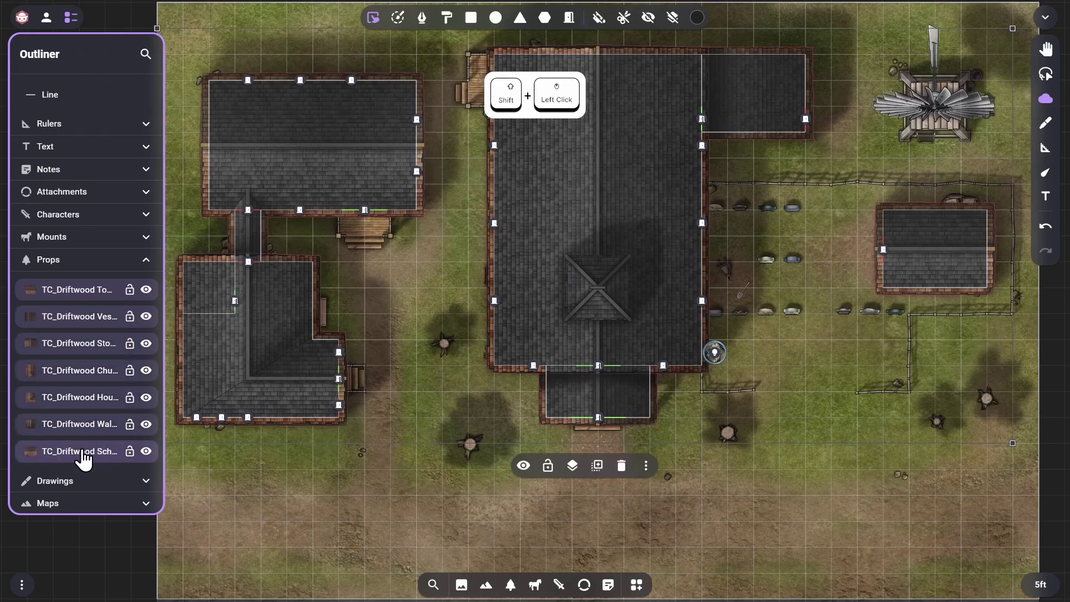
{"action": "left_click_drag", "start_coordinate": [83, 453], "coordinate": [74, 119]}
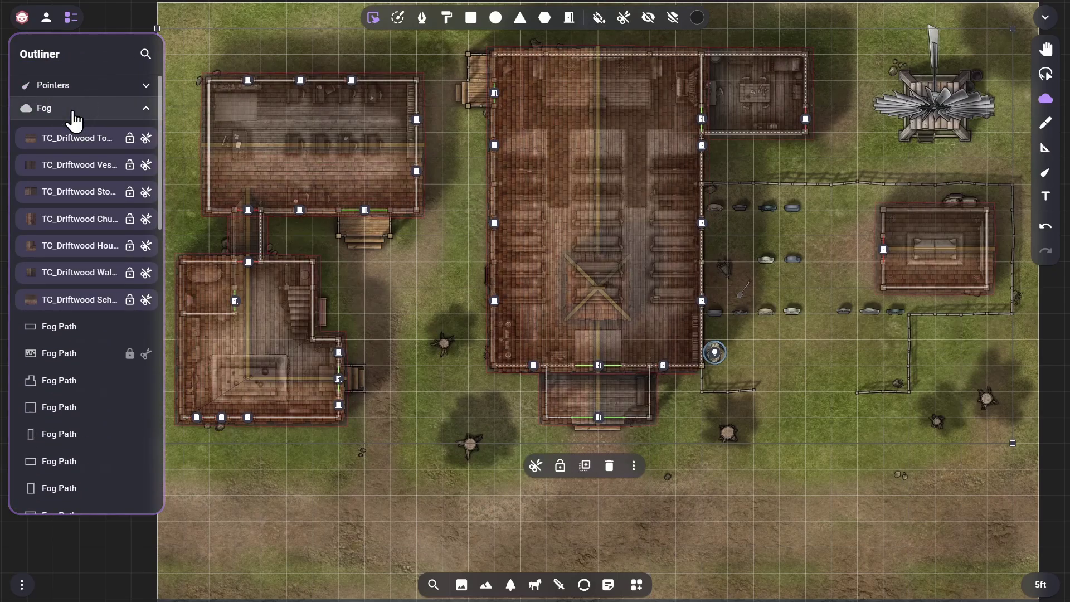
{"action": "left_click", "coordinate": [363, 498]}
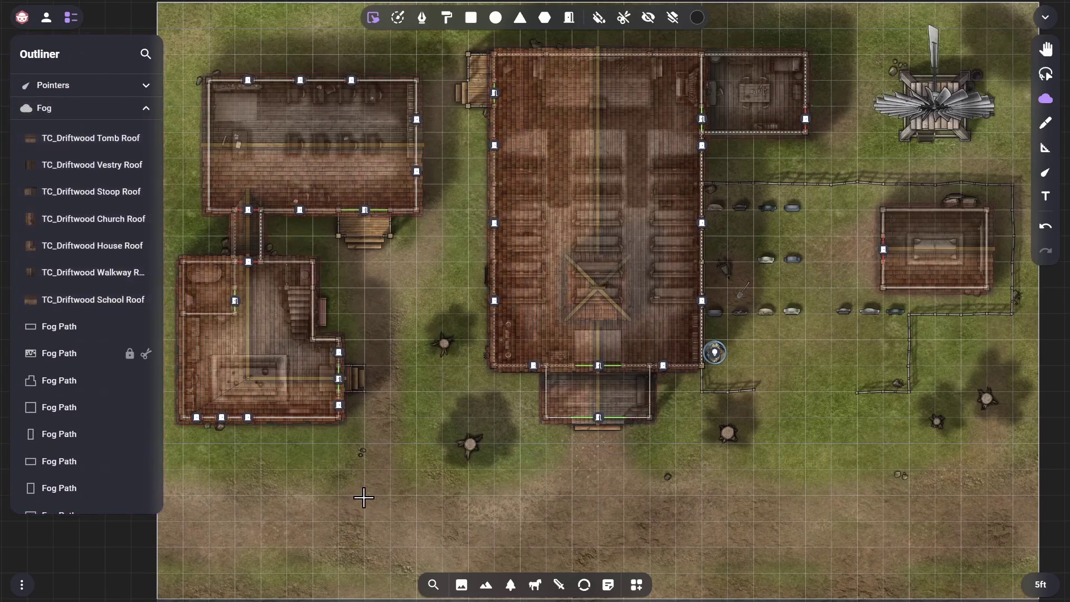